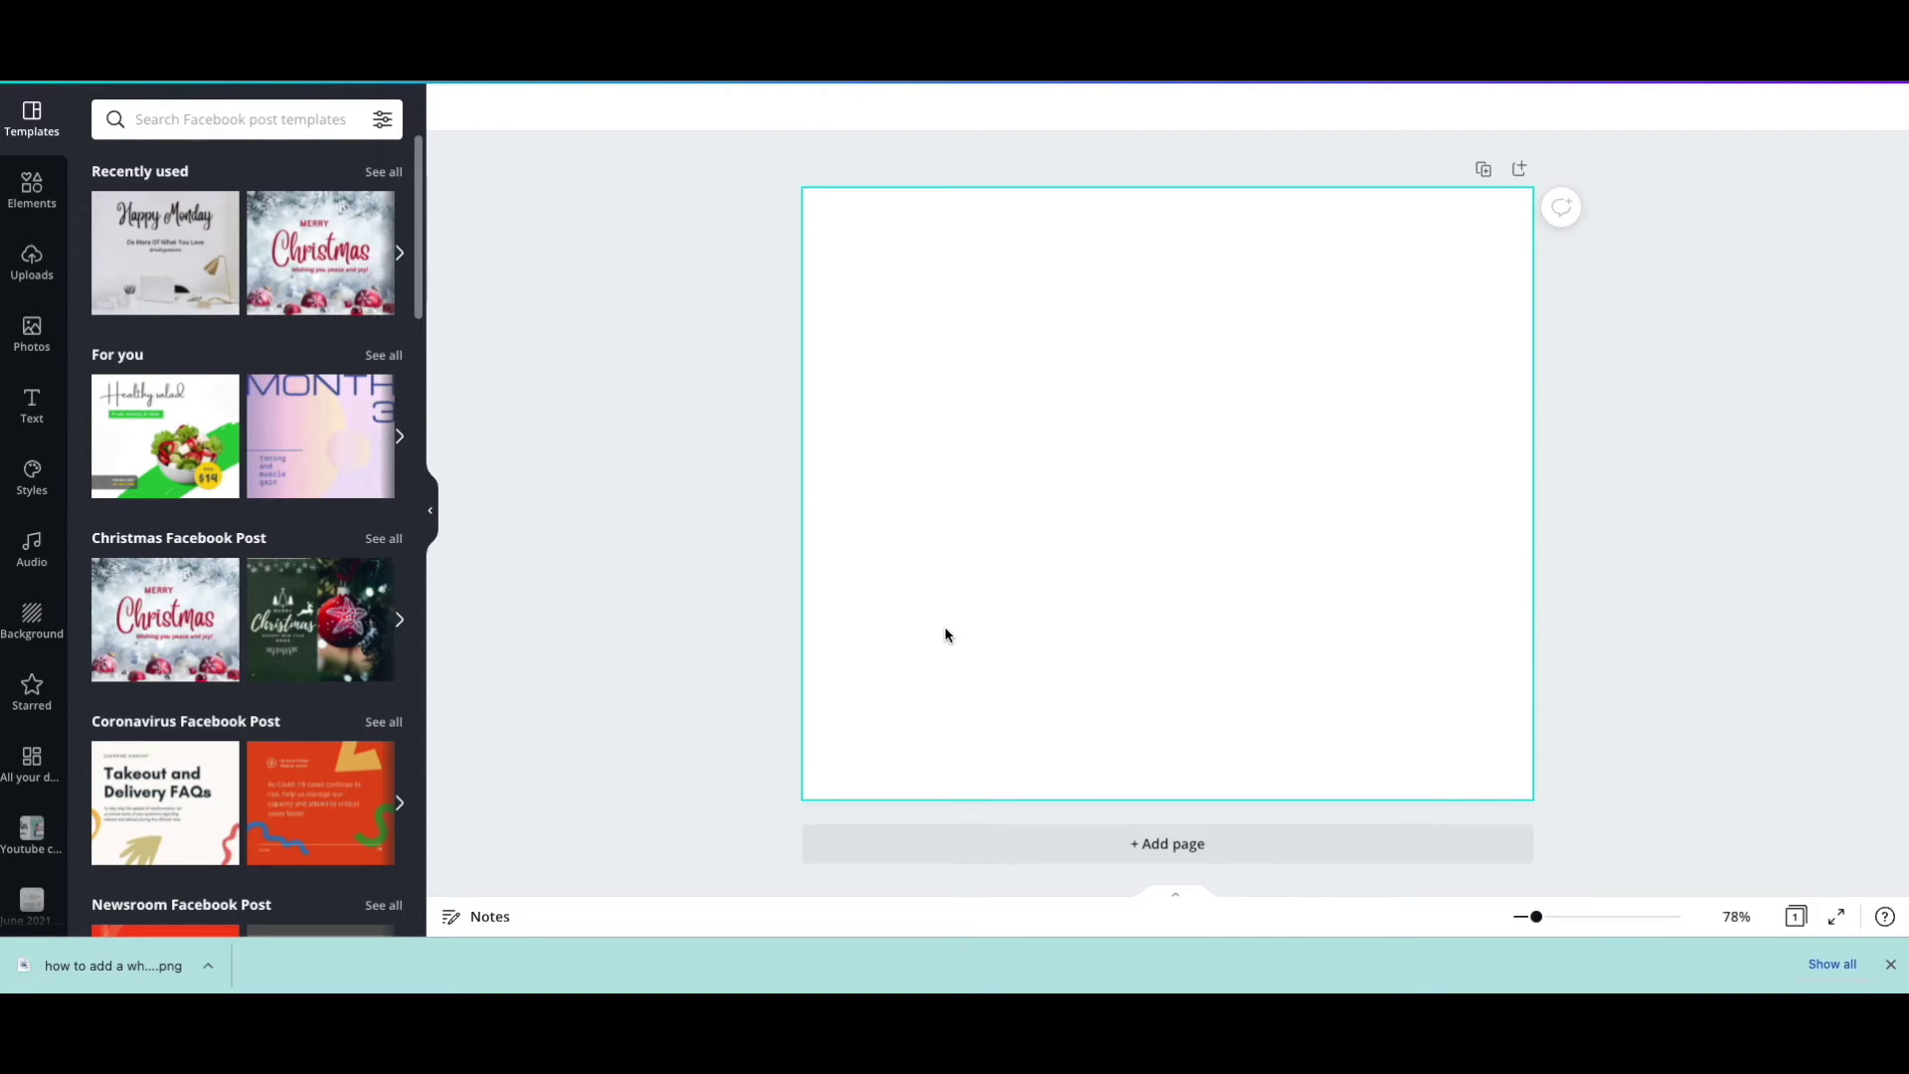
Add the long-haired woman's selfie from the uploaded images to the page
left_click(32, 261)
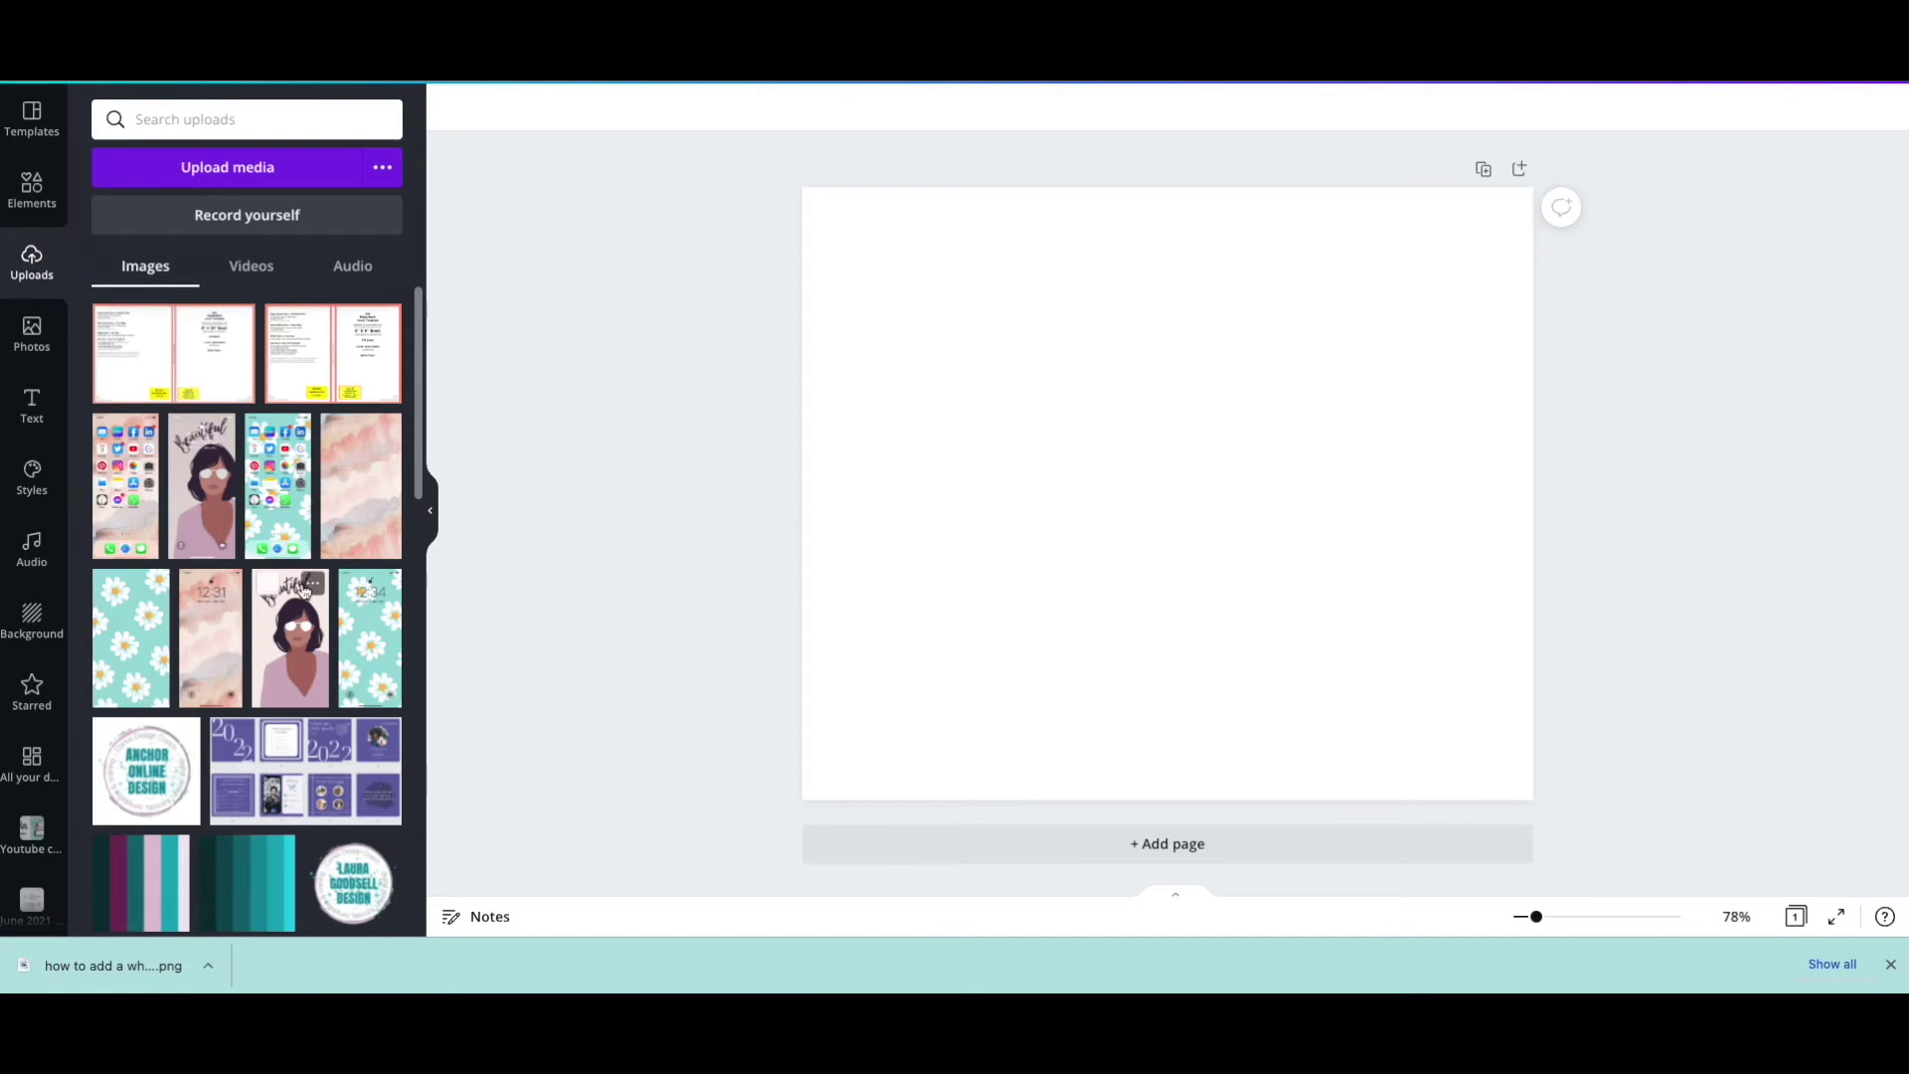
scroll(264, 659, "down", 5)
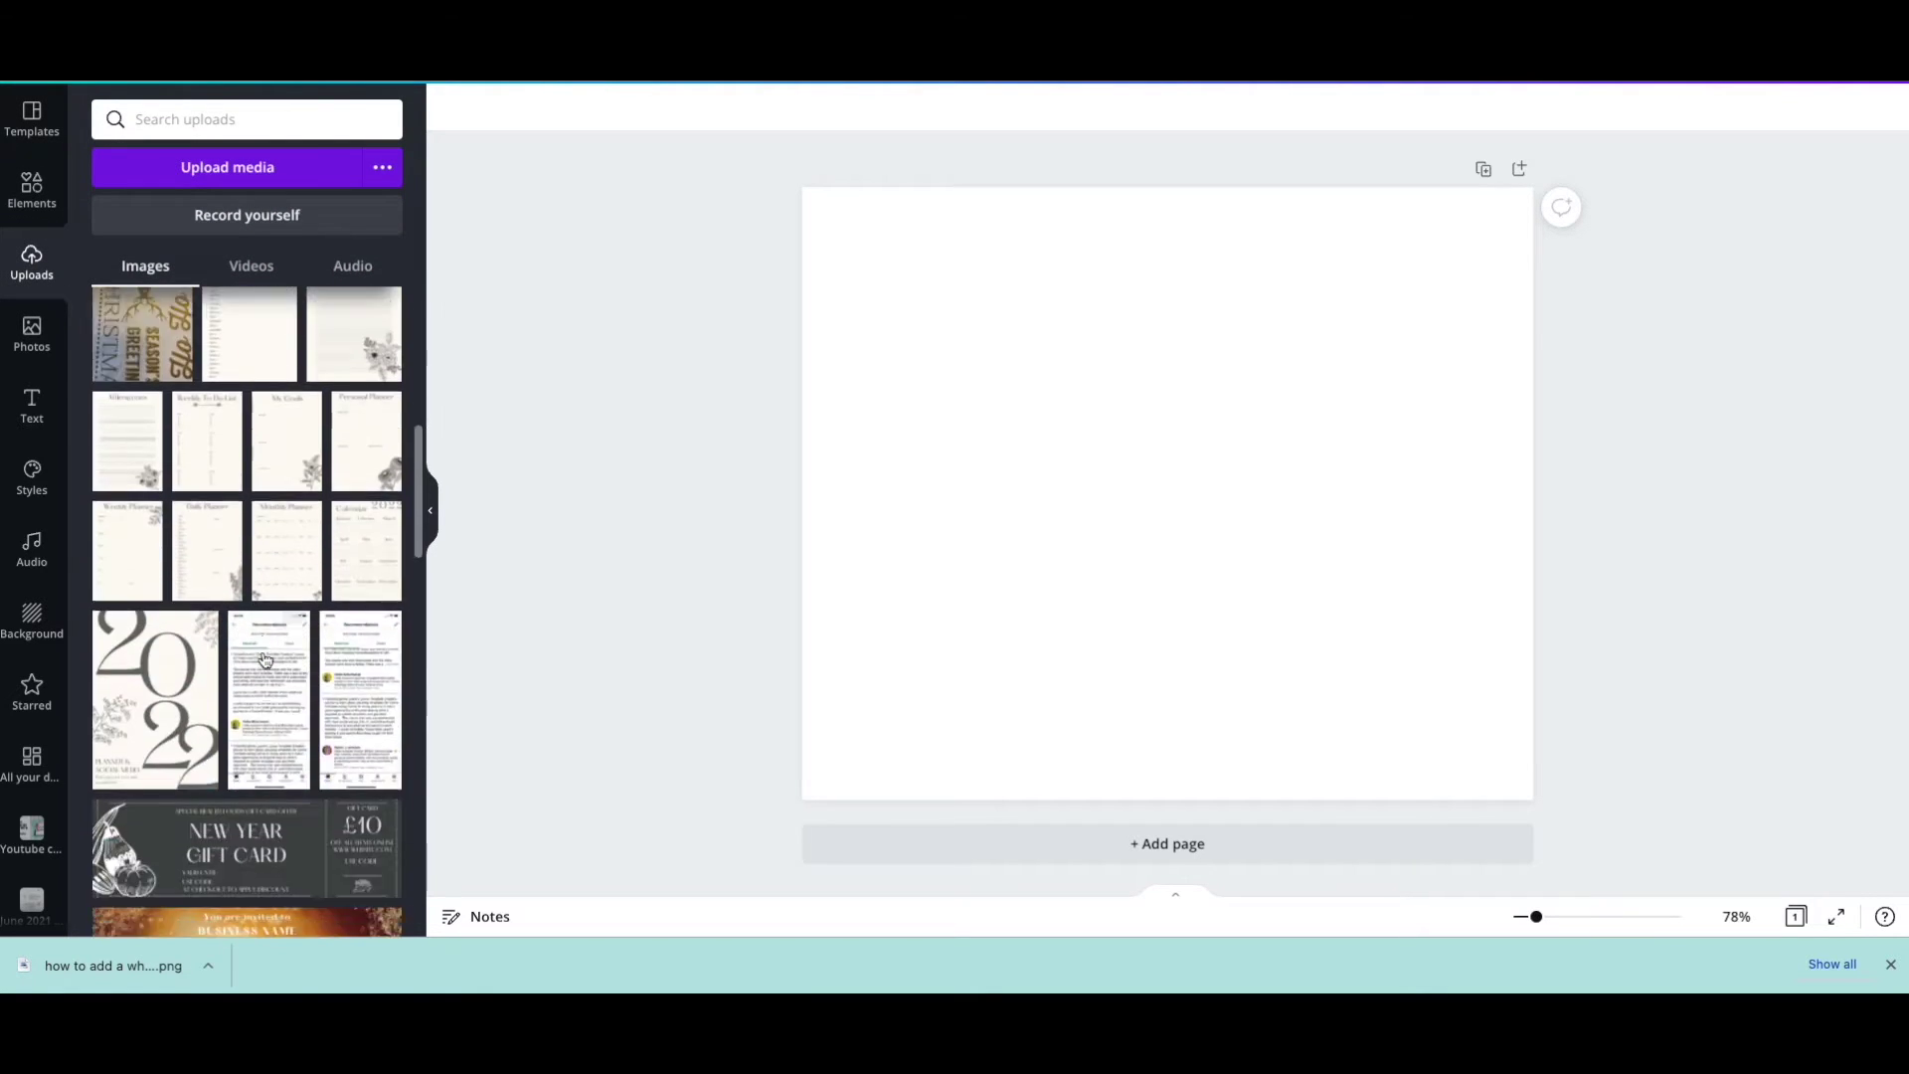
scroll(264, 660, "down", 5)
scroll(264, 660, "down", 5)
scroll(265, 660, "down", 5)
scroll(265, 660, "down", 5)
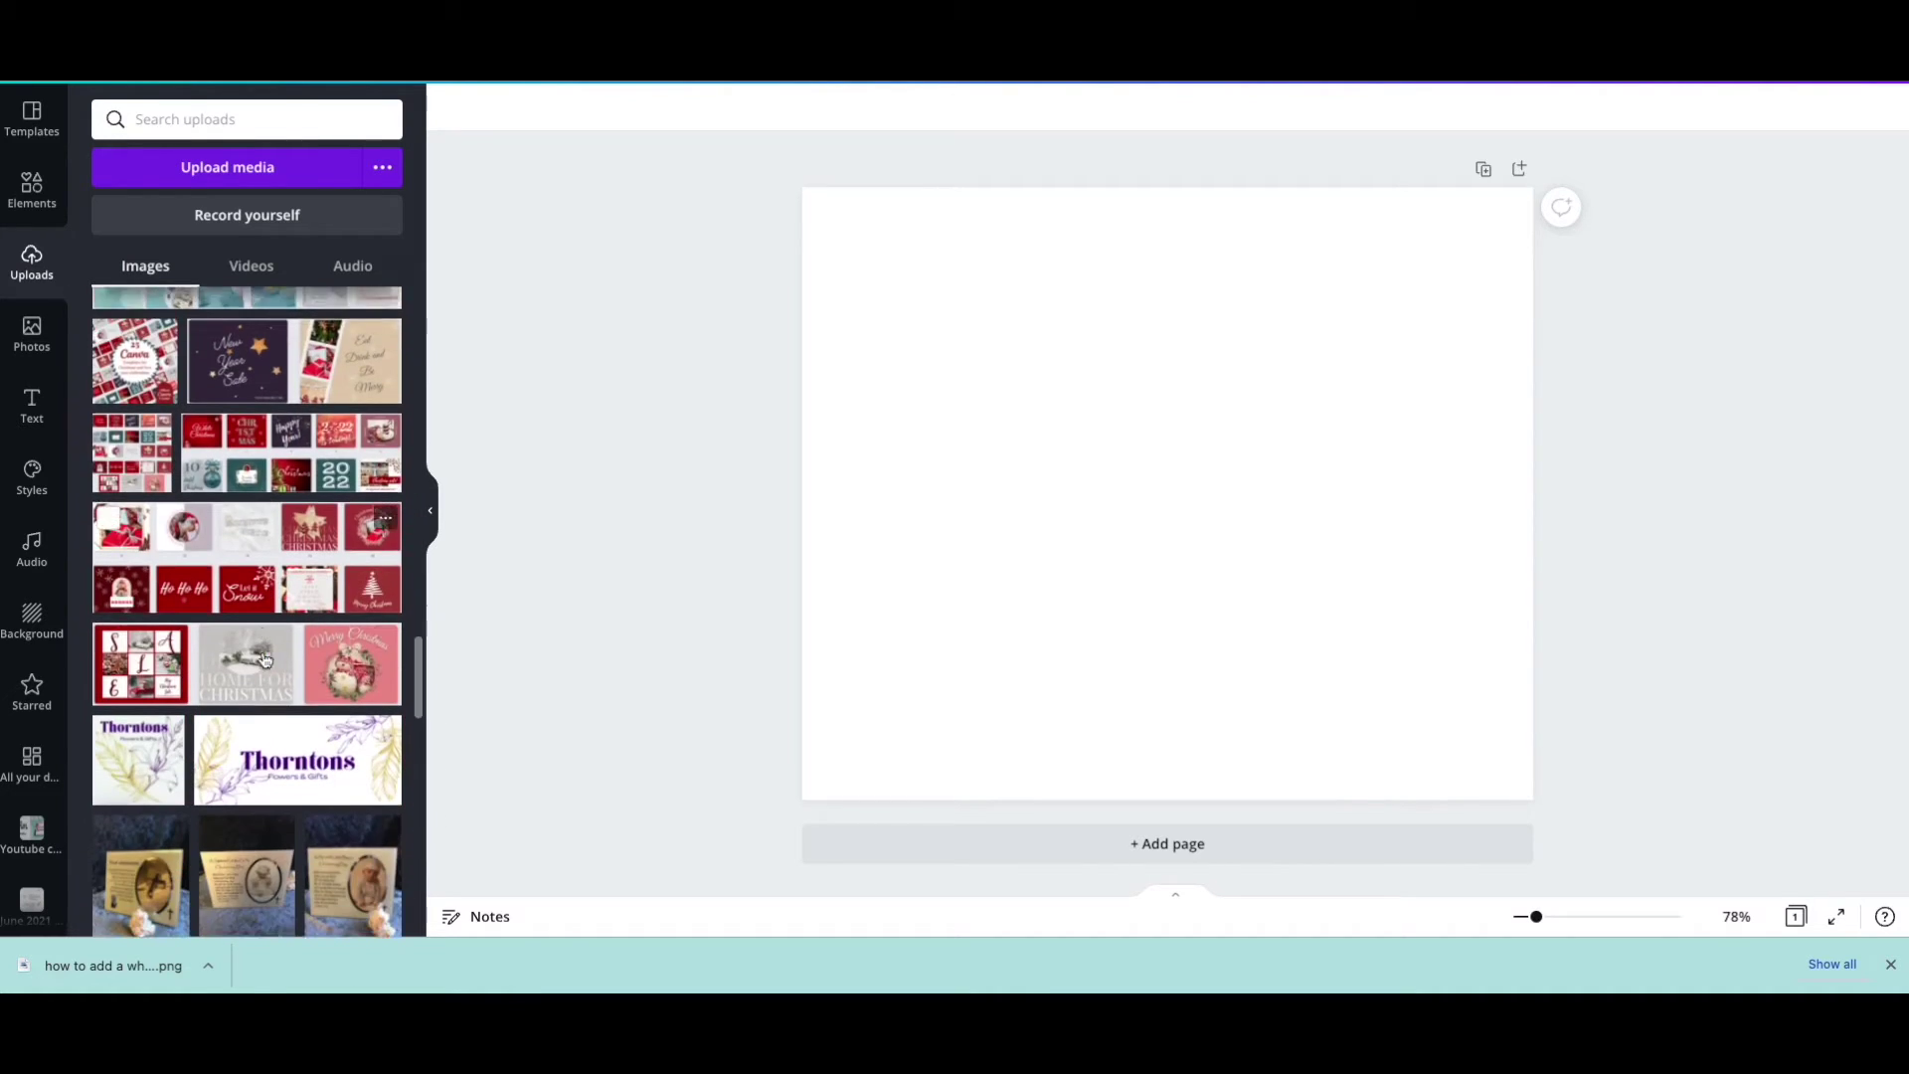
scroll(265, 660, "down", 5)
scroll(263, 659, "down", 5)
scroll(264, 659, "down", 5)
scroll(265, 659, "down", 5)
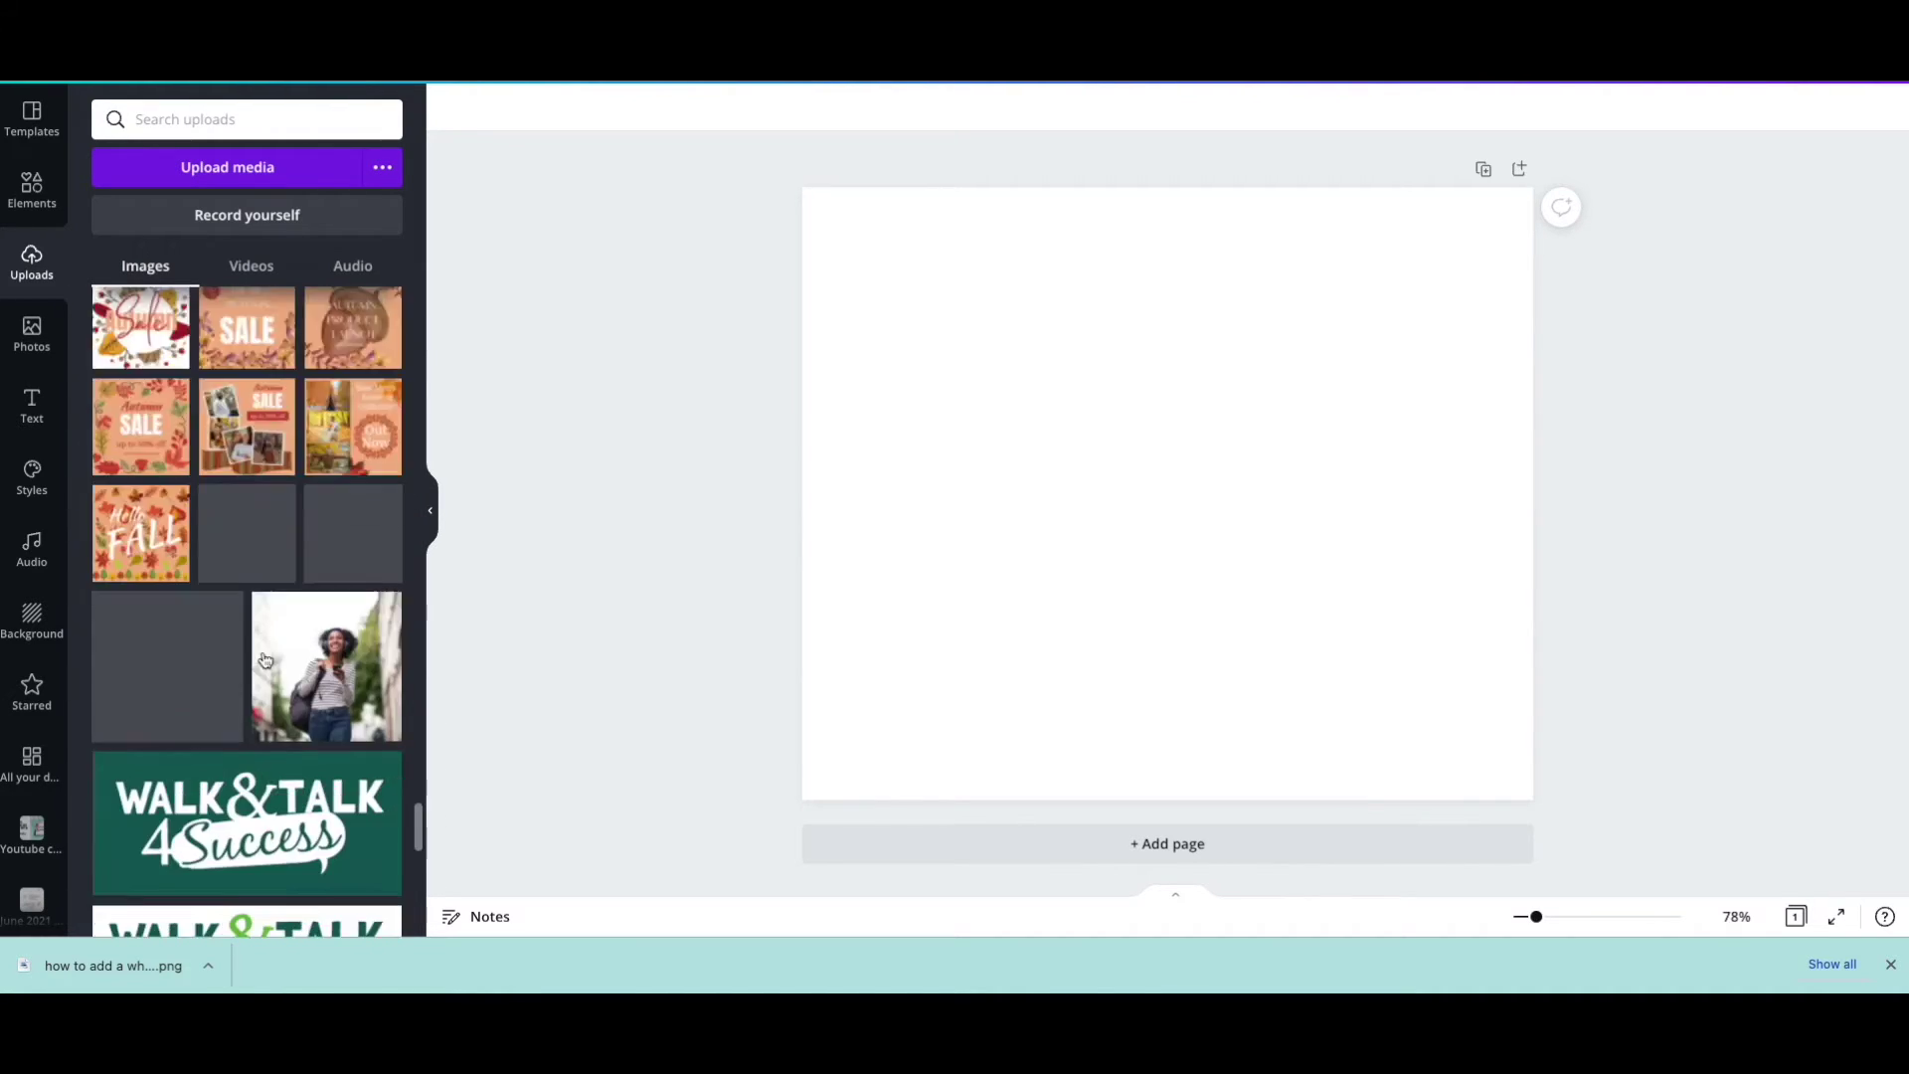
scroll(264, 660, "down", 5)
scroll(265, 659, "down", 5)
scroll(264, 659, "down", 5)
scroll(264, 659, "up", 5)
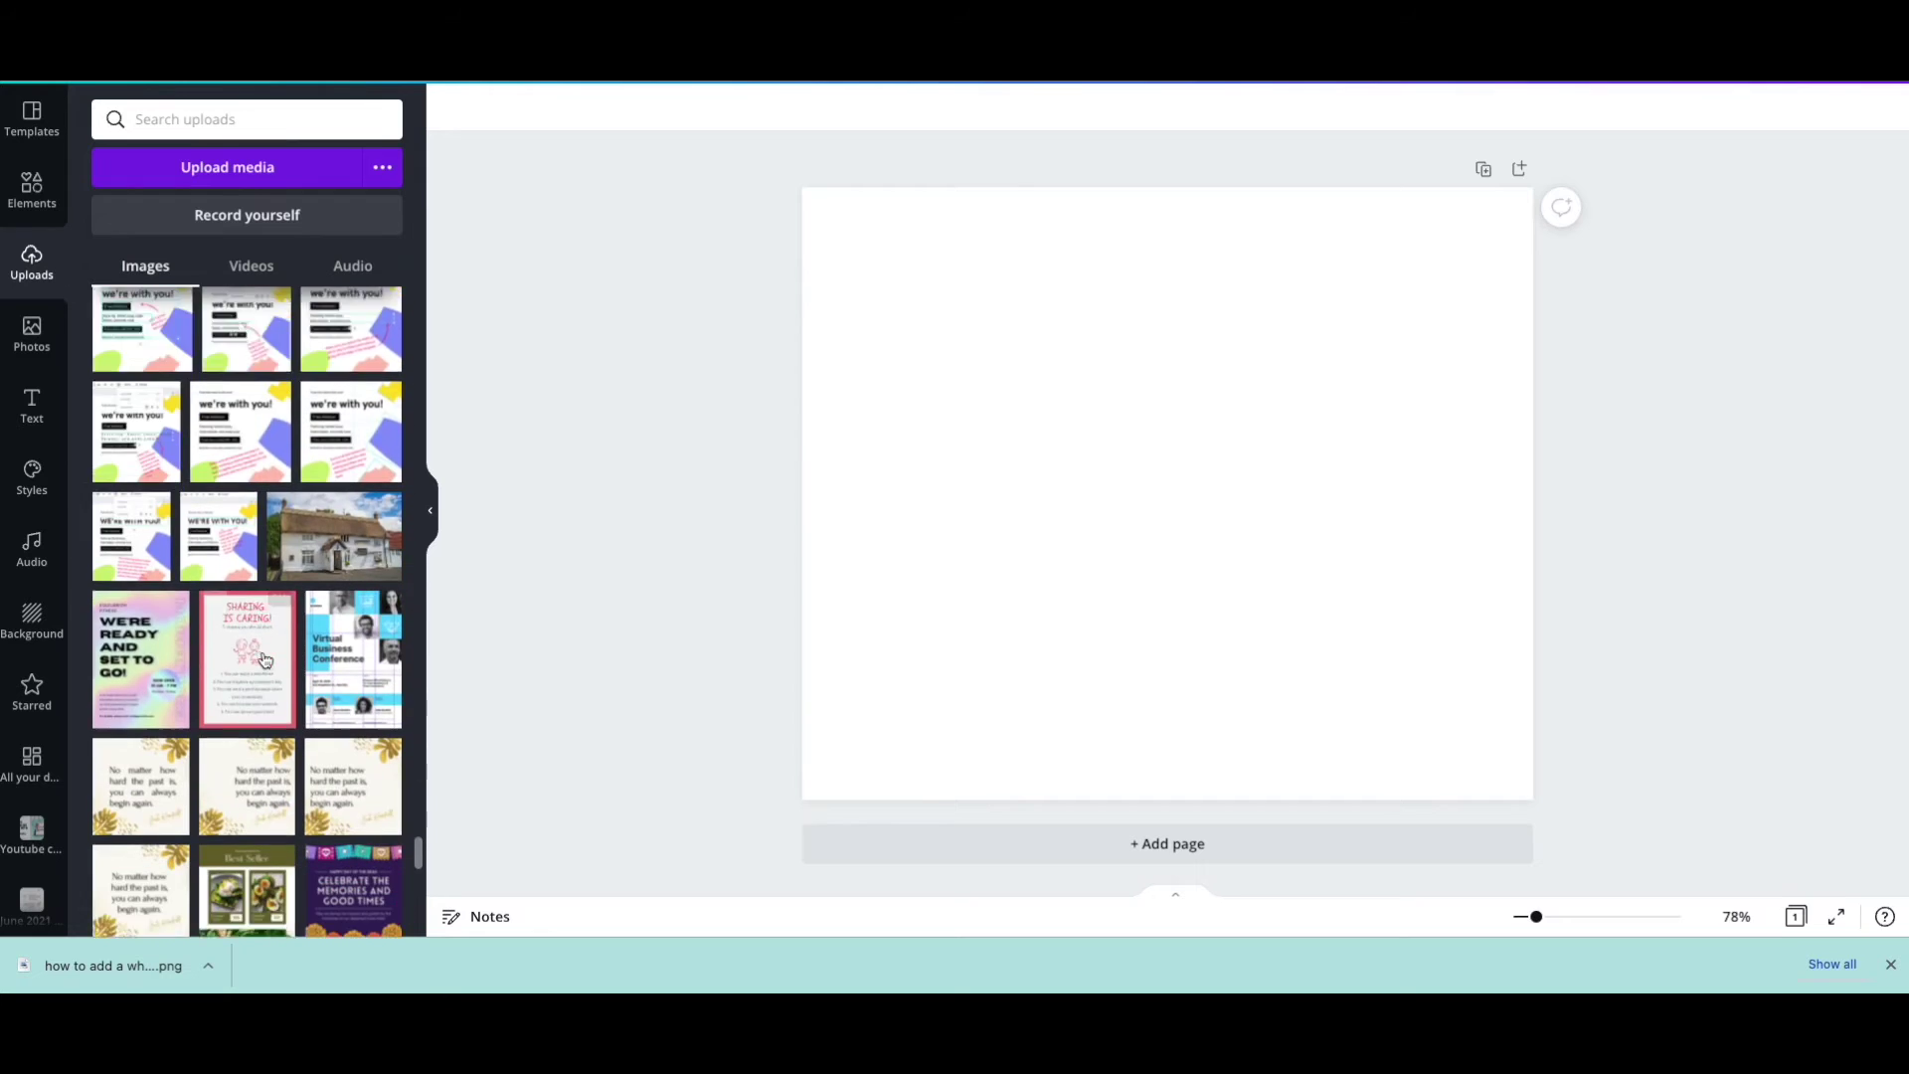
scroll(265, 659, "up", 1)
scroll(264, 659, "down", 5)
scroll(264, 660, "down", 3)
scroll(264, 659, "down", 5)
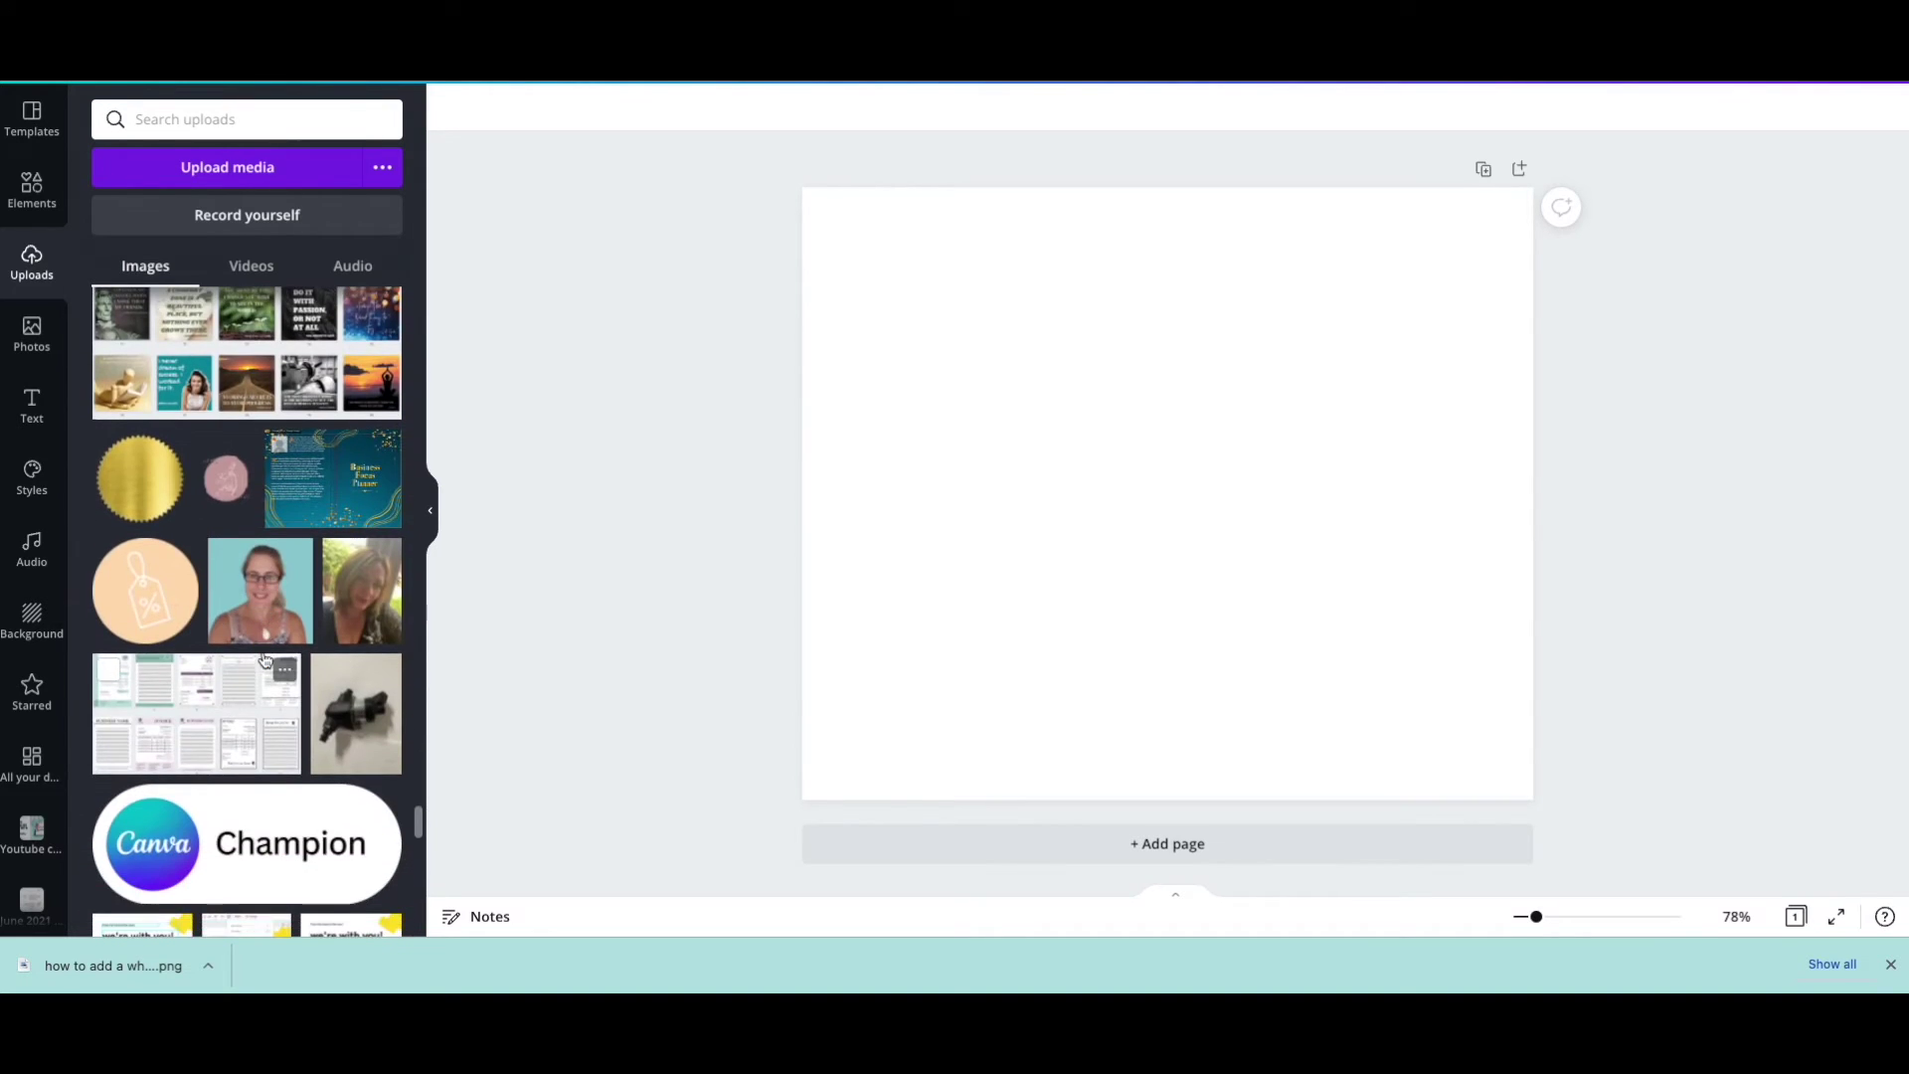
scroll(264, 659, "down", 5)
scroll(263, 660, "down", 5)
scroll(263, 660, "down", 5)
scroll(265, 660, "down", 5)
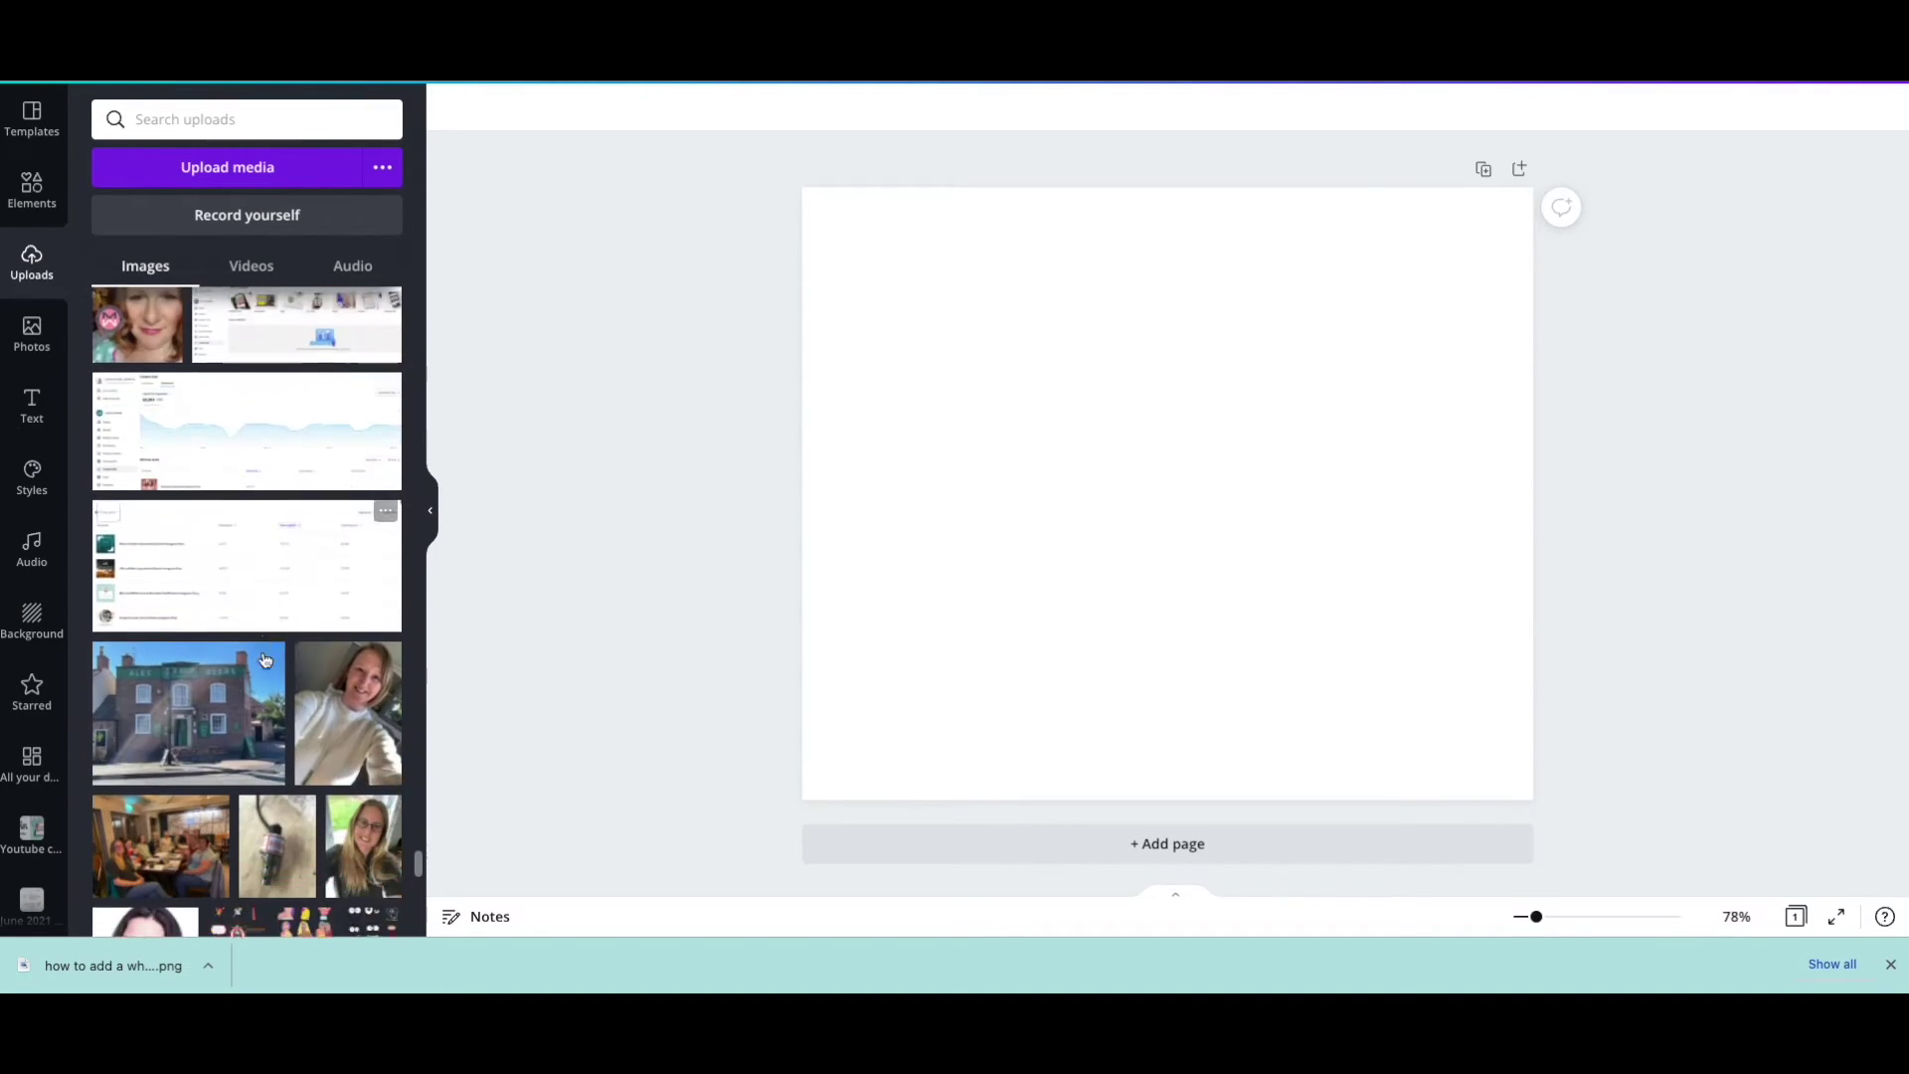
scroll(264, 660, "down", 5)
scroll(265, 660, "down", 5)
scroll(265, 660, "up", 2)
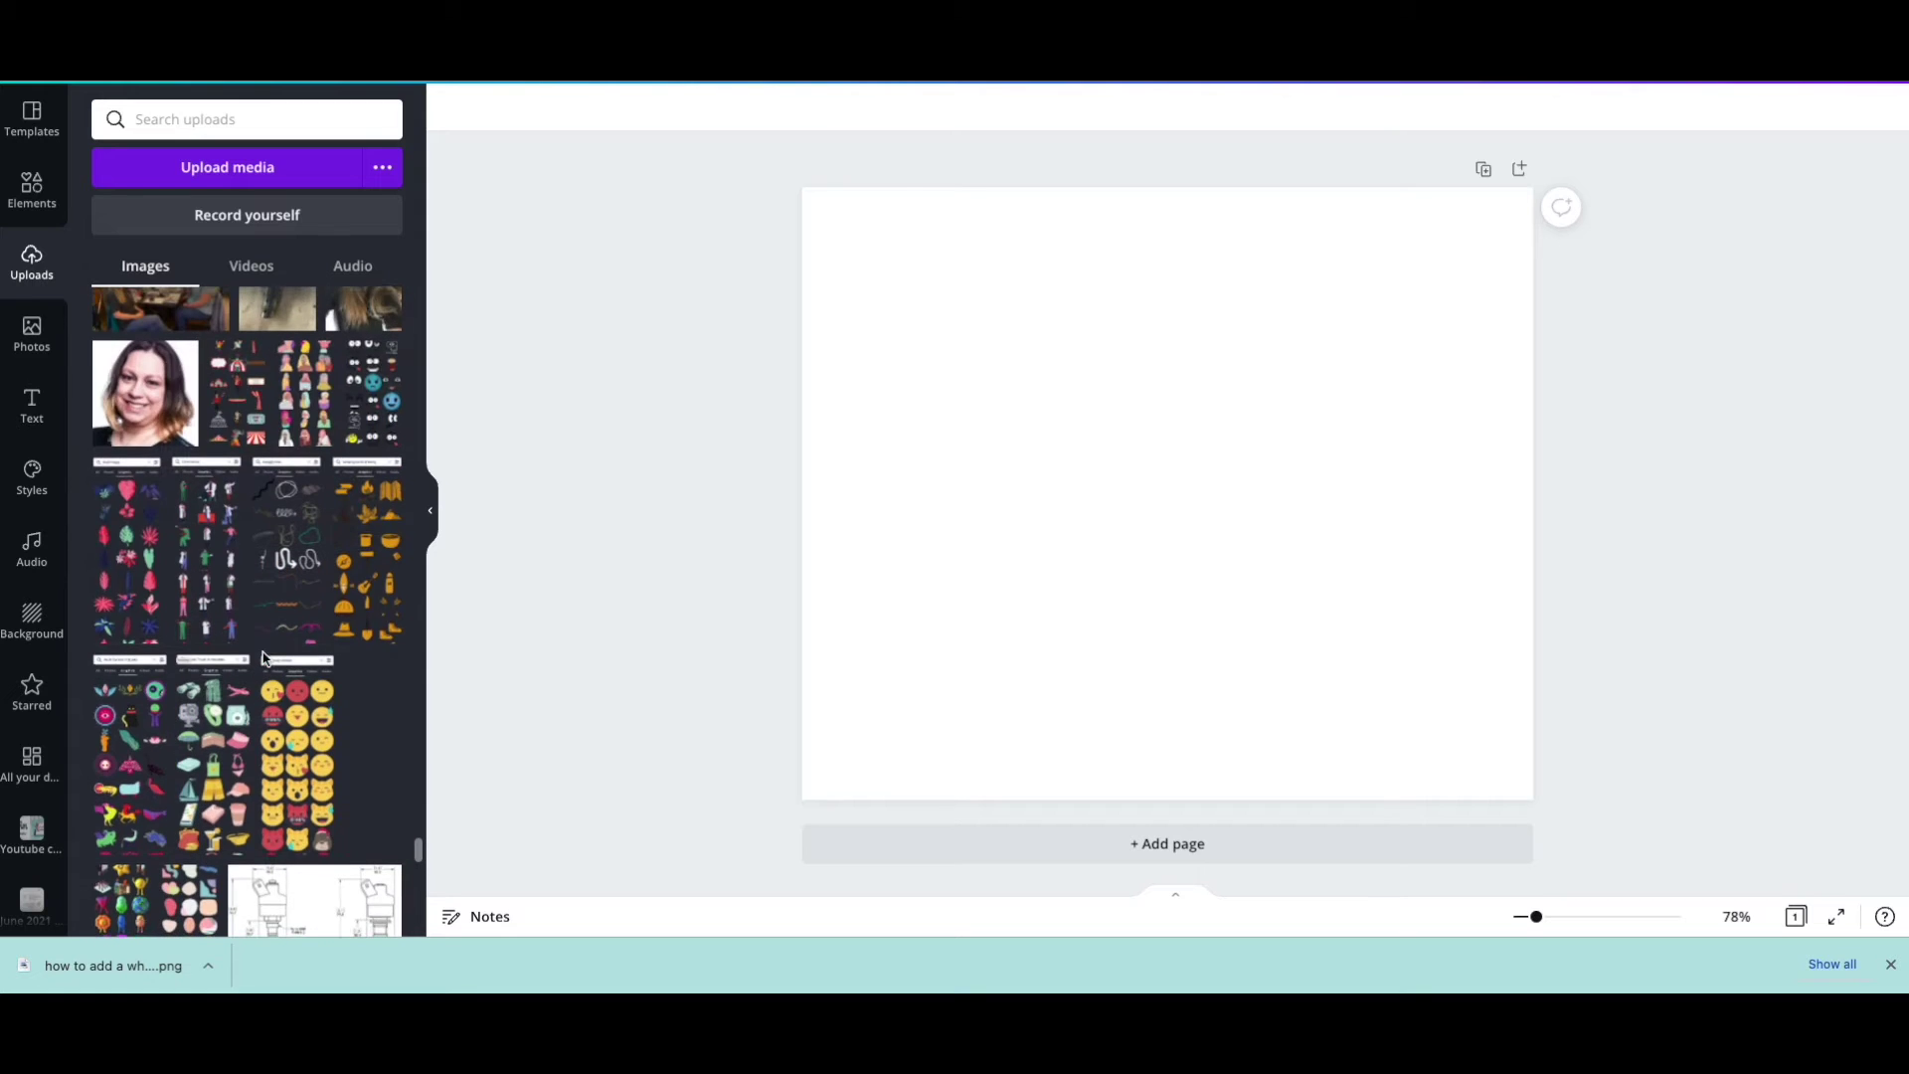
scroll(263, 659, "up", 2)
scroll(296, 616, "up", 1)
left_click(356, 614)
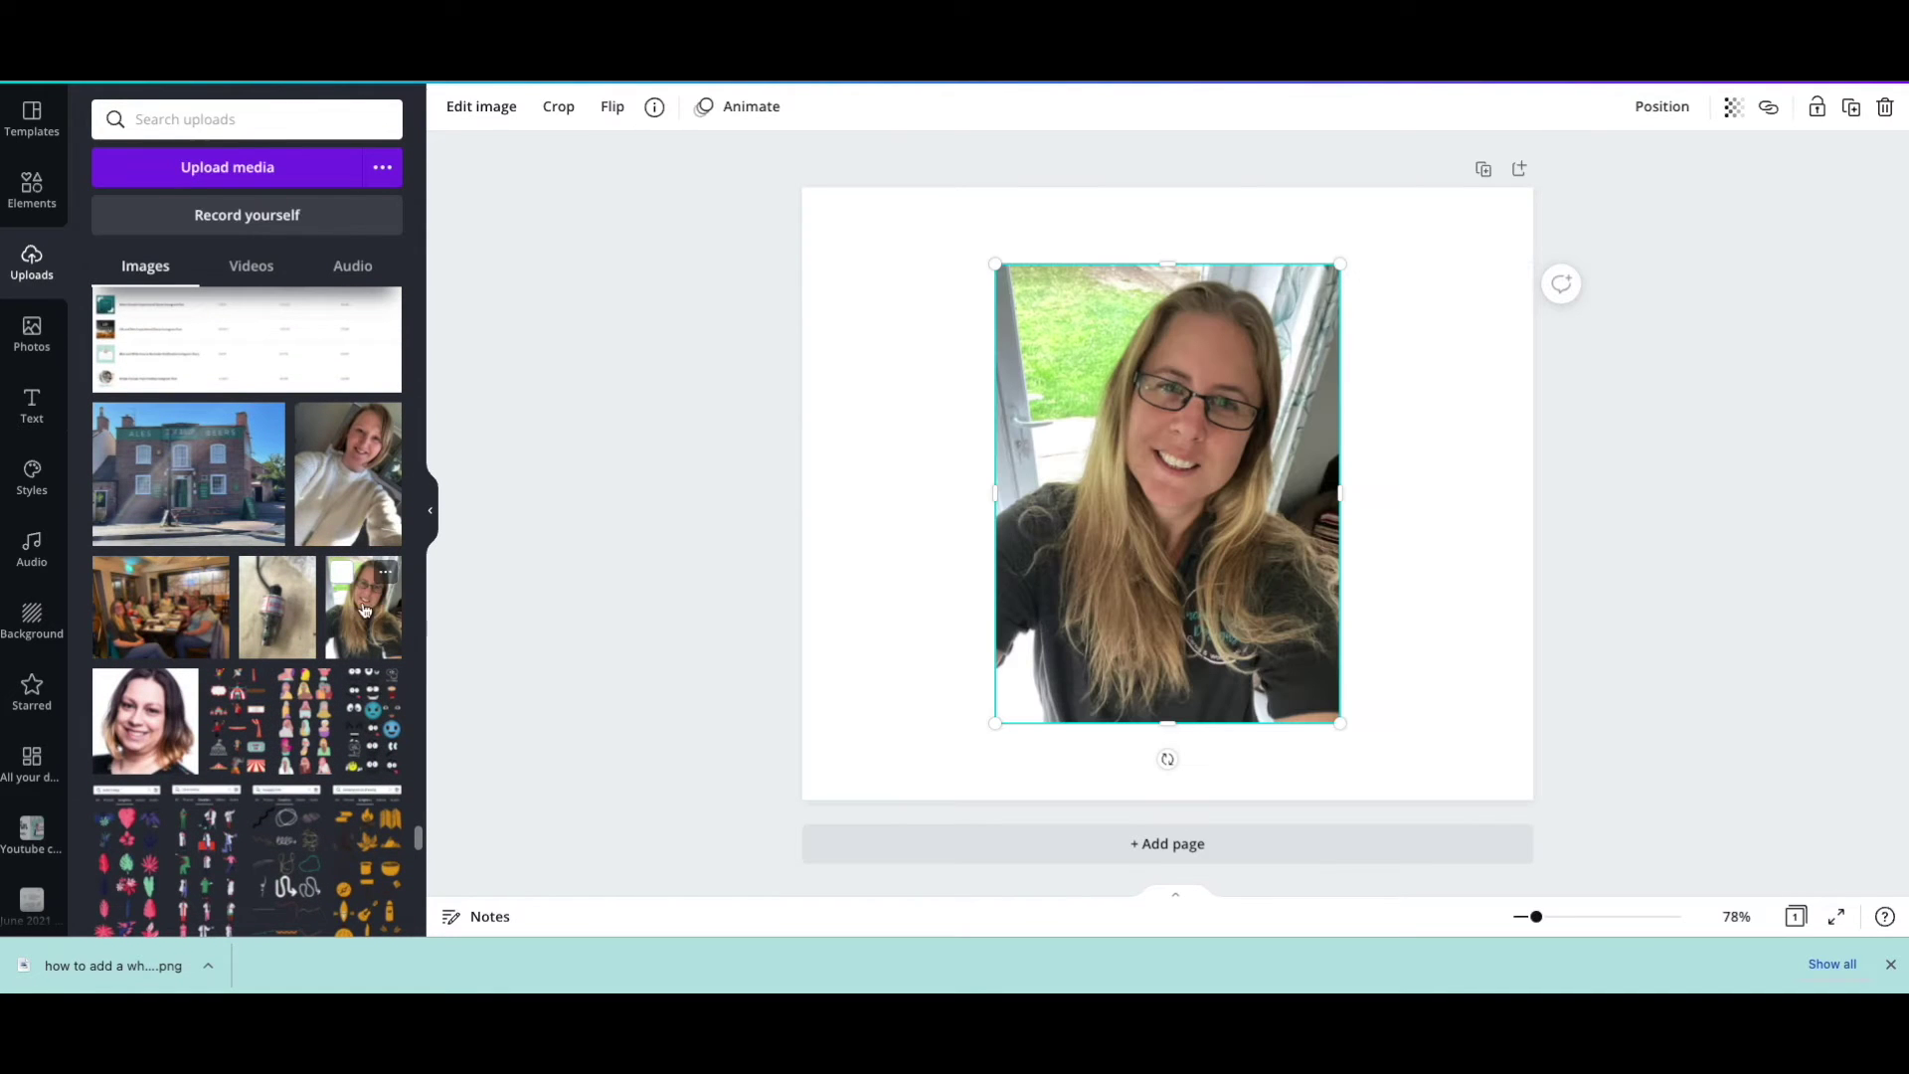
Remove the selfie's background with Background Remover and apply it
left_click(487, 110)
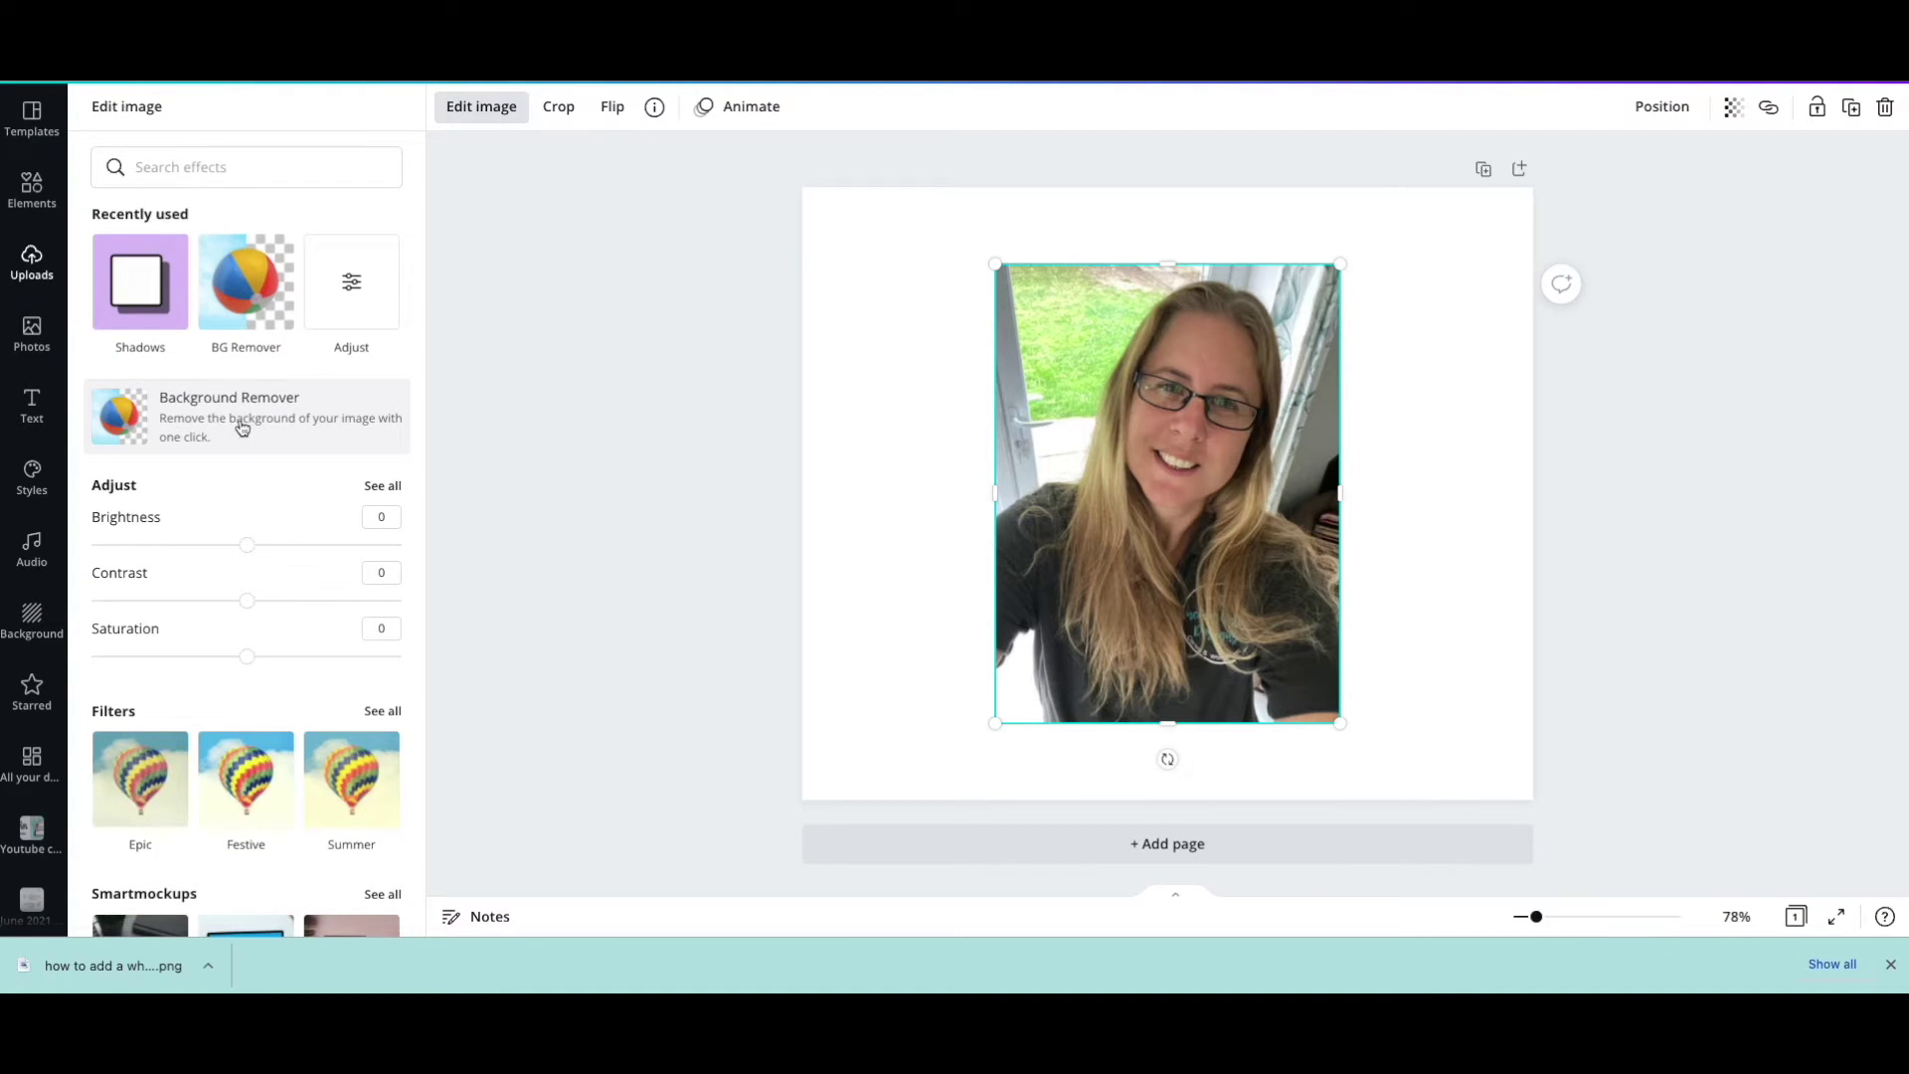
left_click(241, 427)
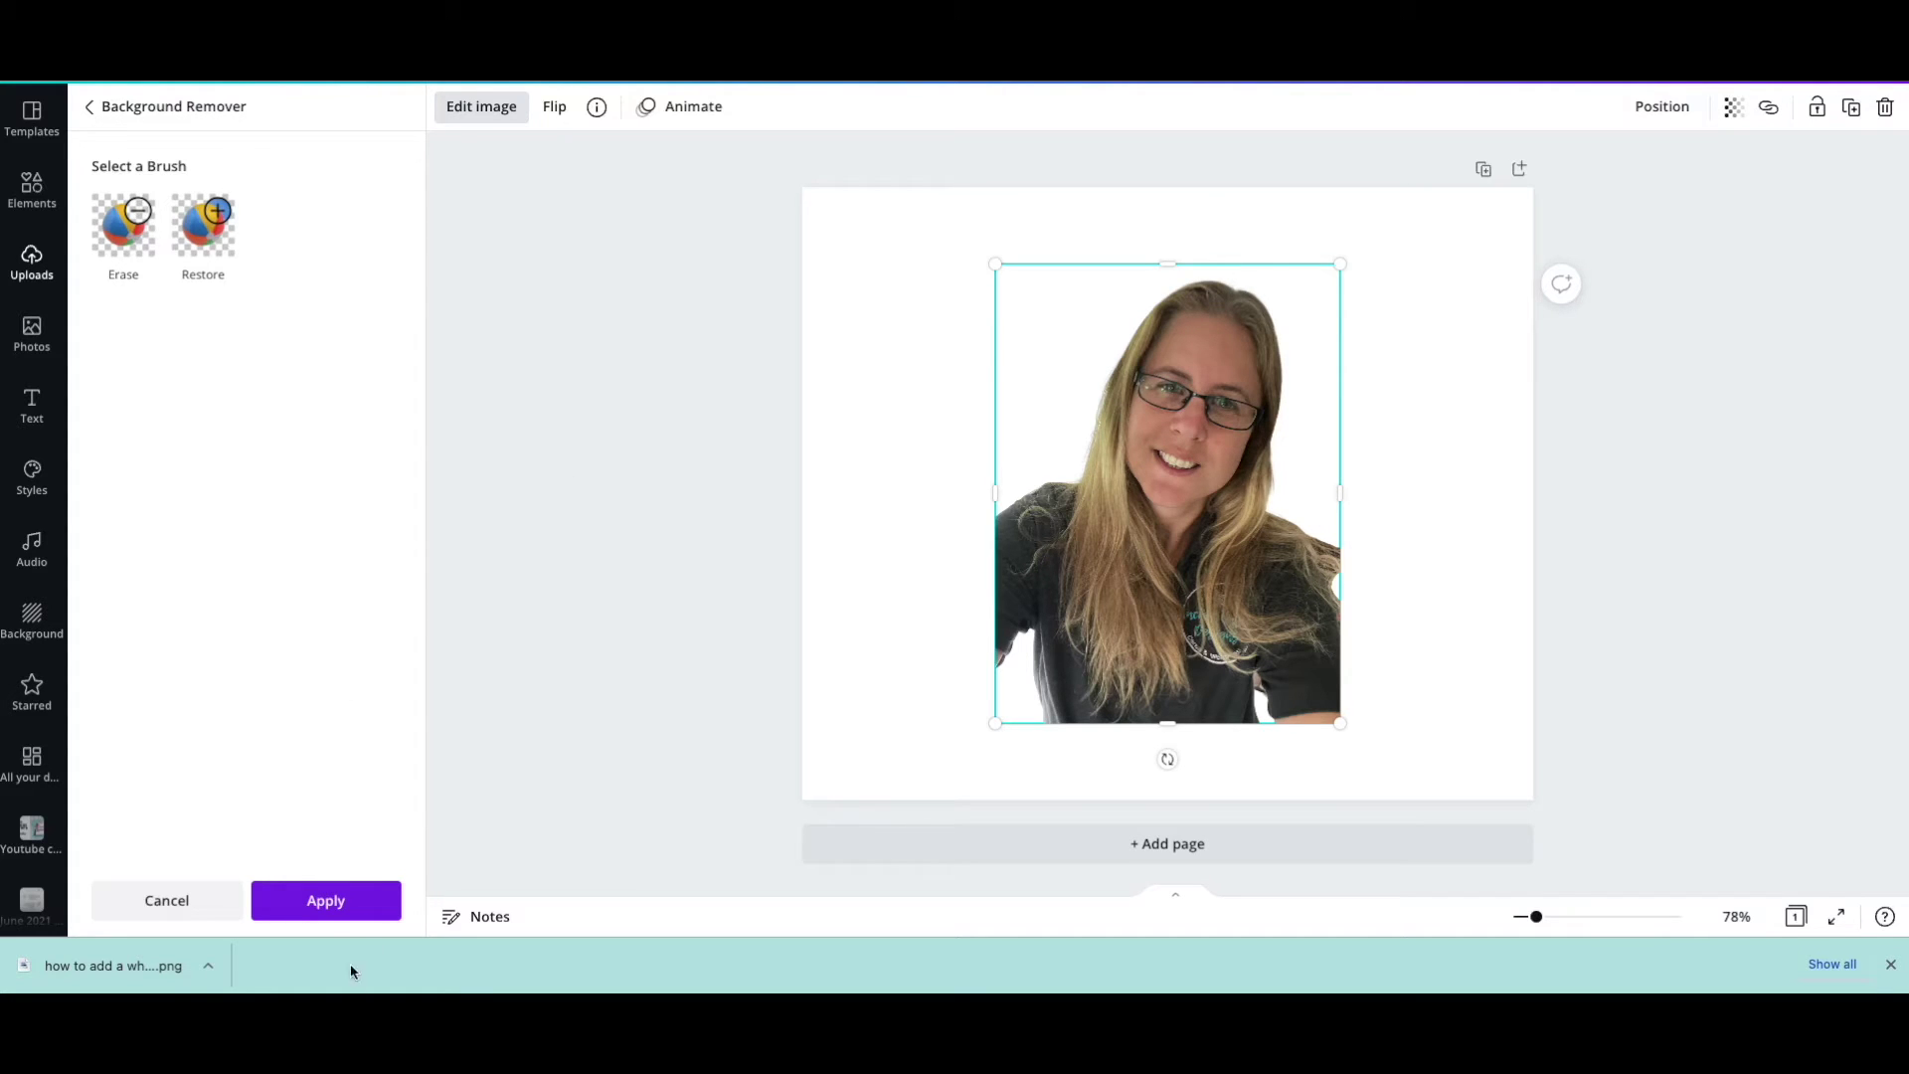
left_click(325, 904)
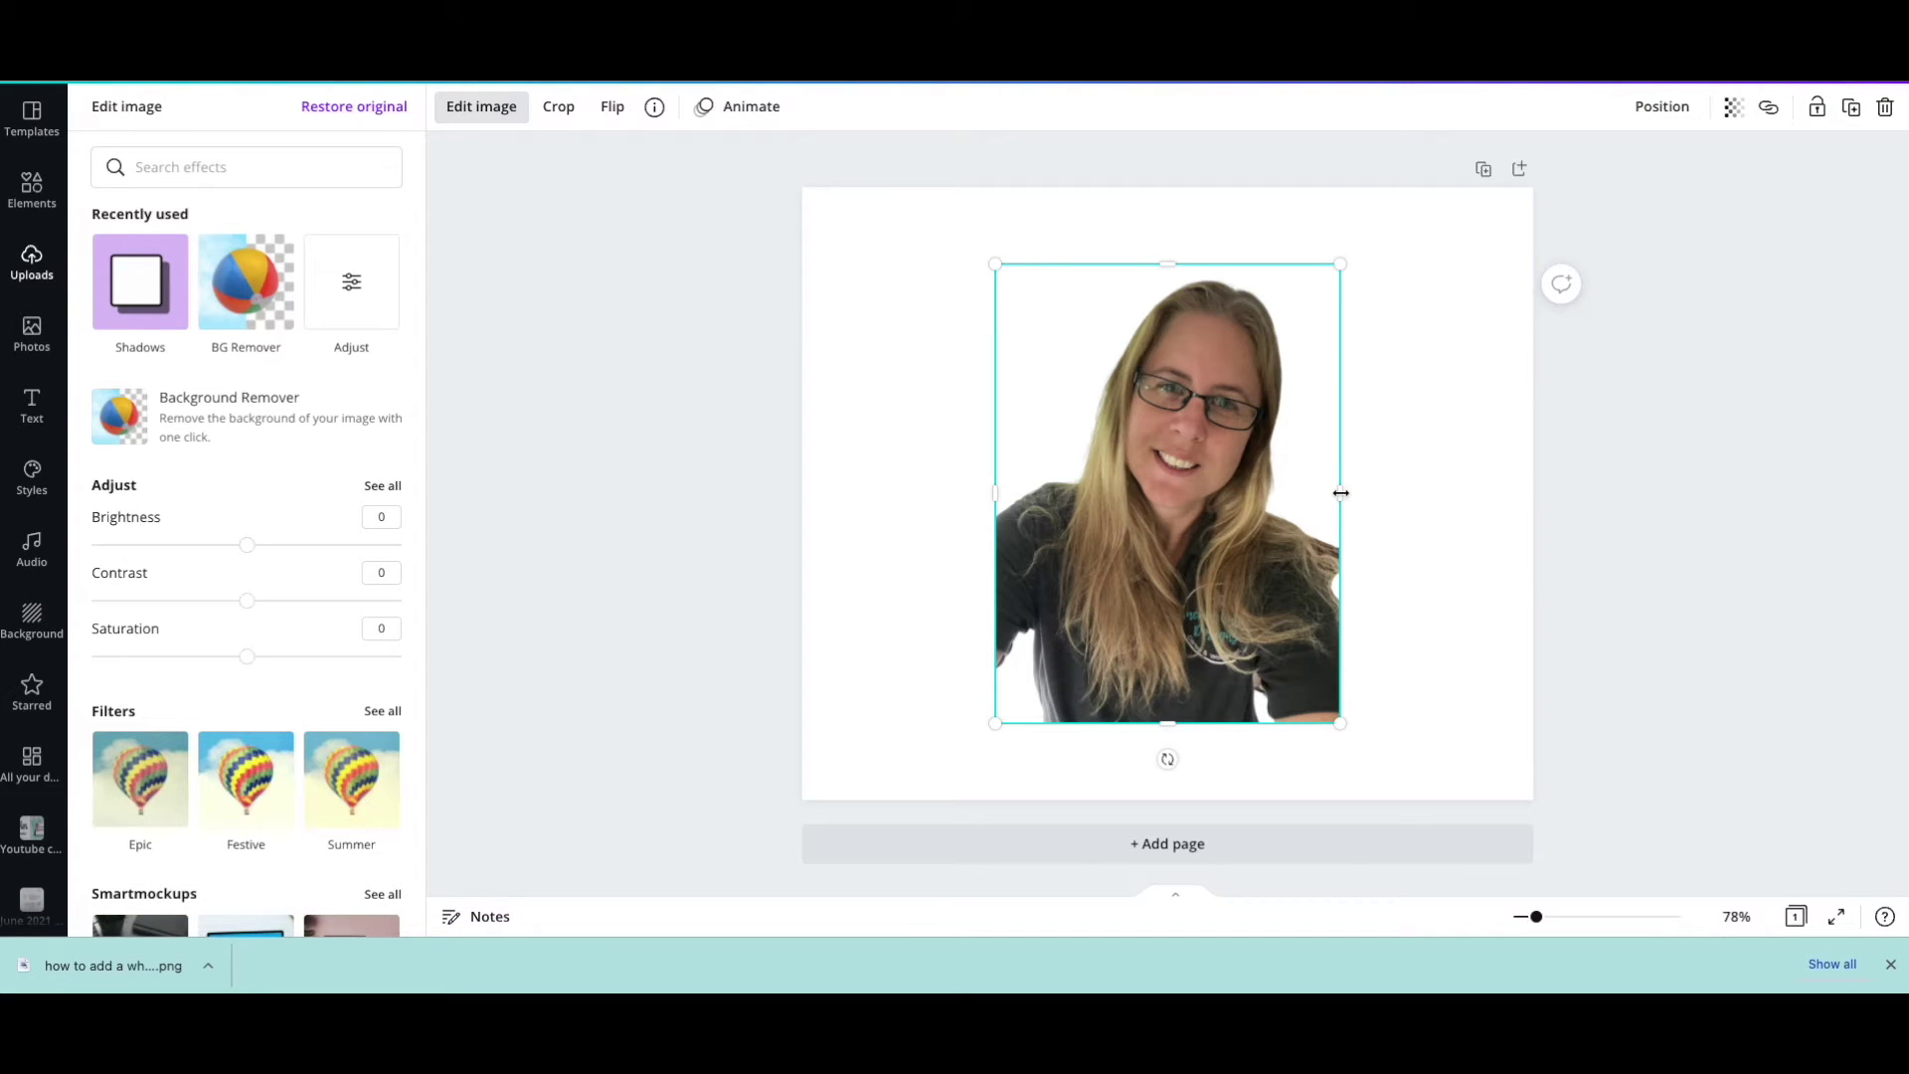
Trim the photo slightly narrower from the right and left sides
left_click_drag(1342, 493, 1321, 495)
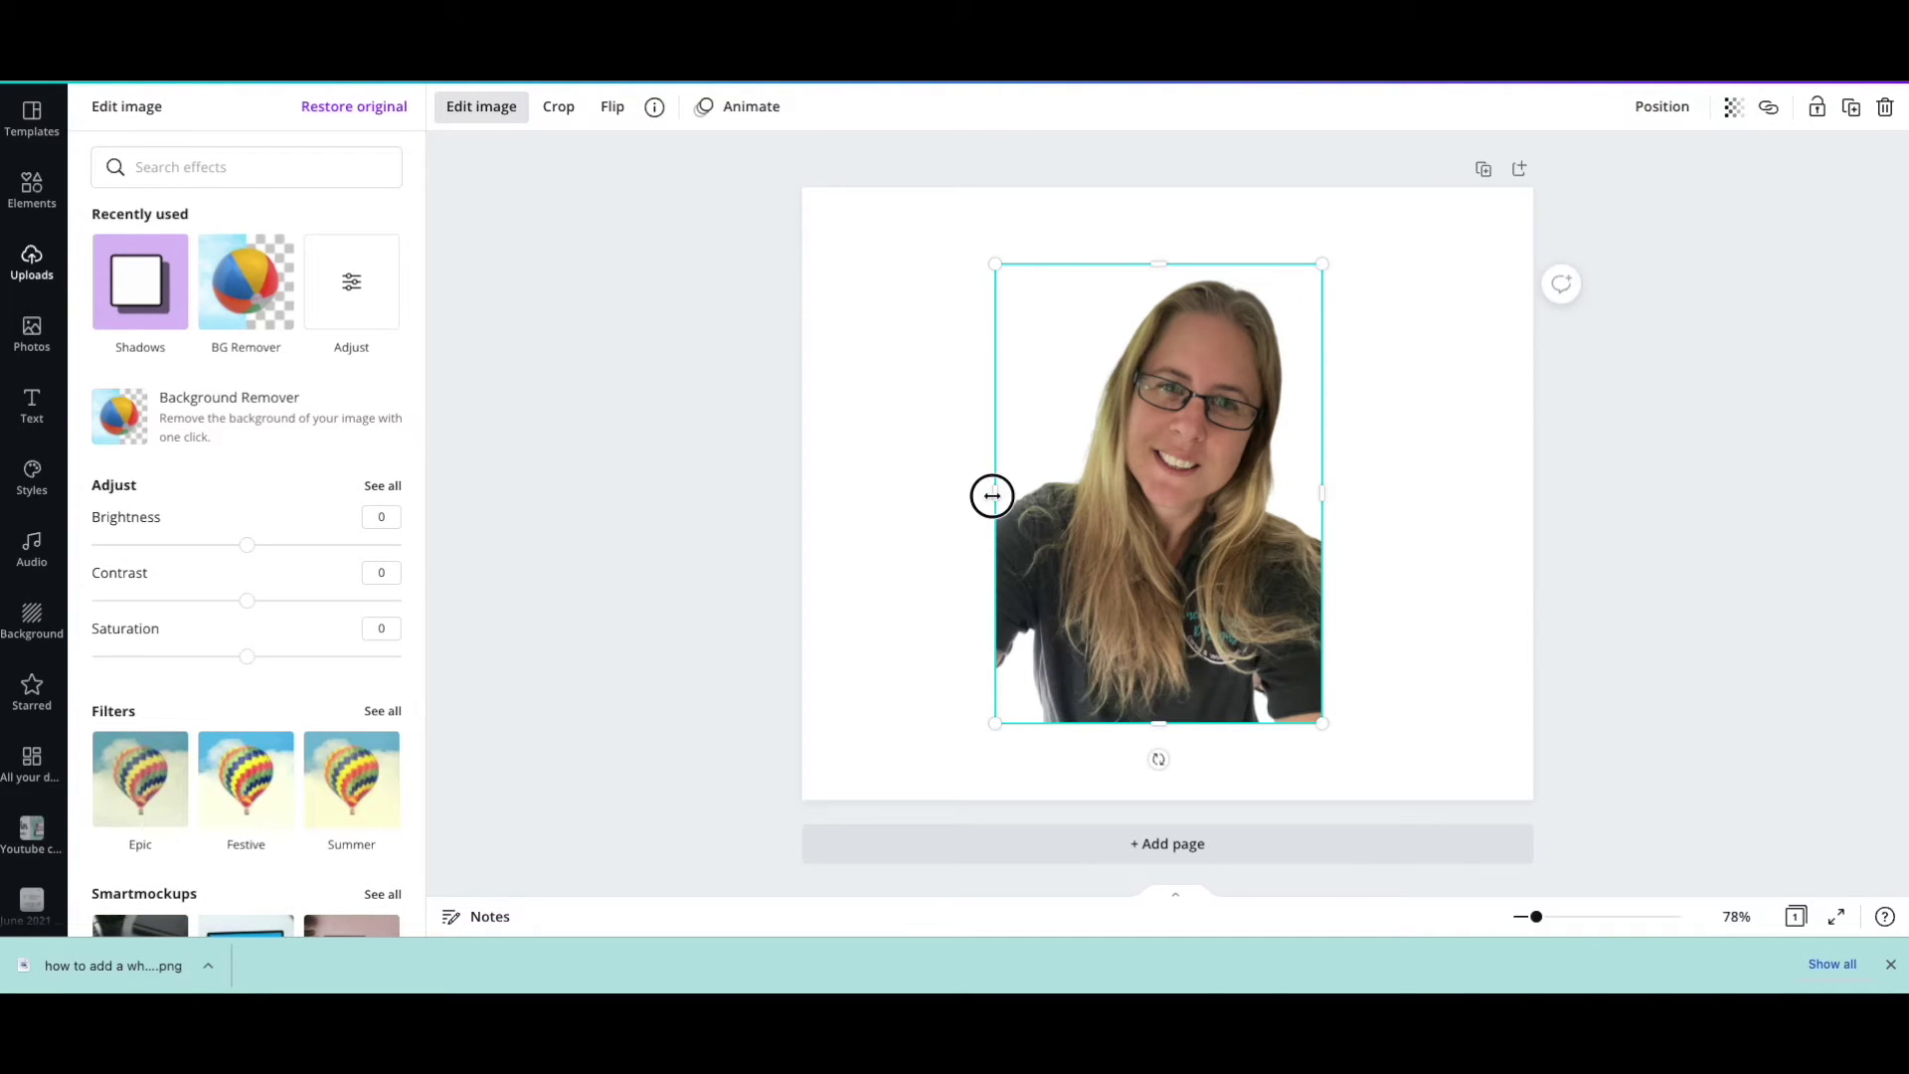
left_click_drag(992, 495, 1011, 497)
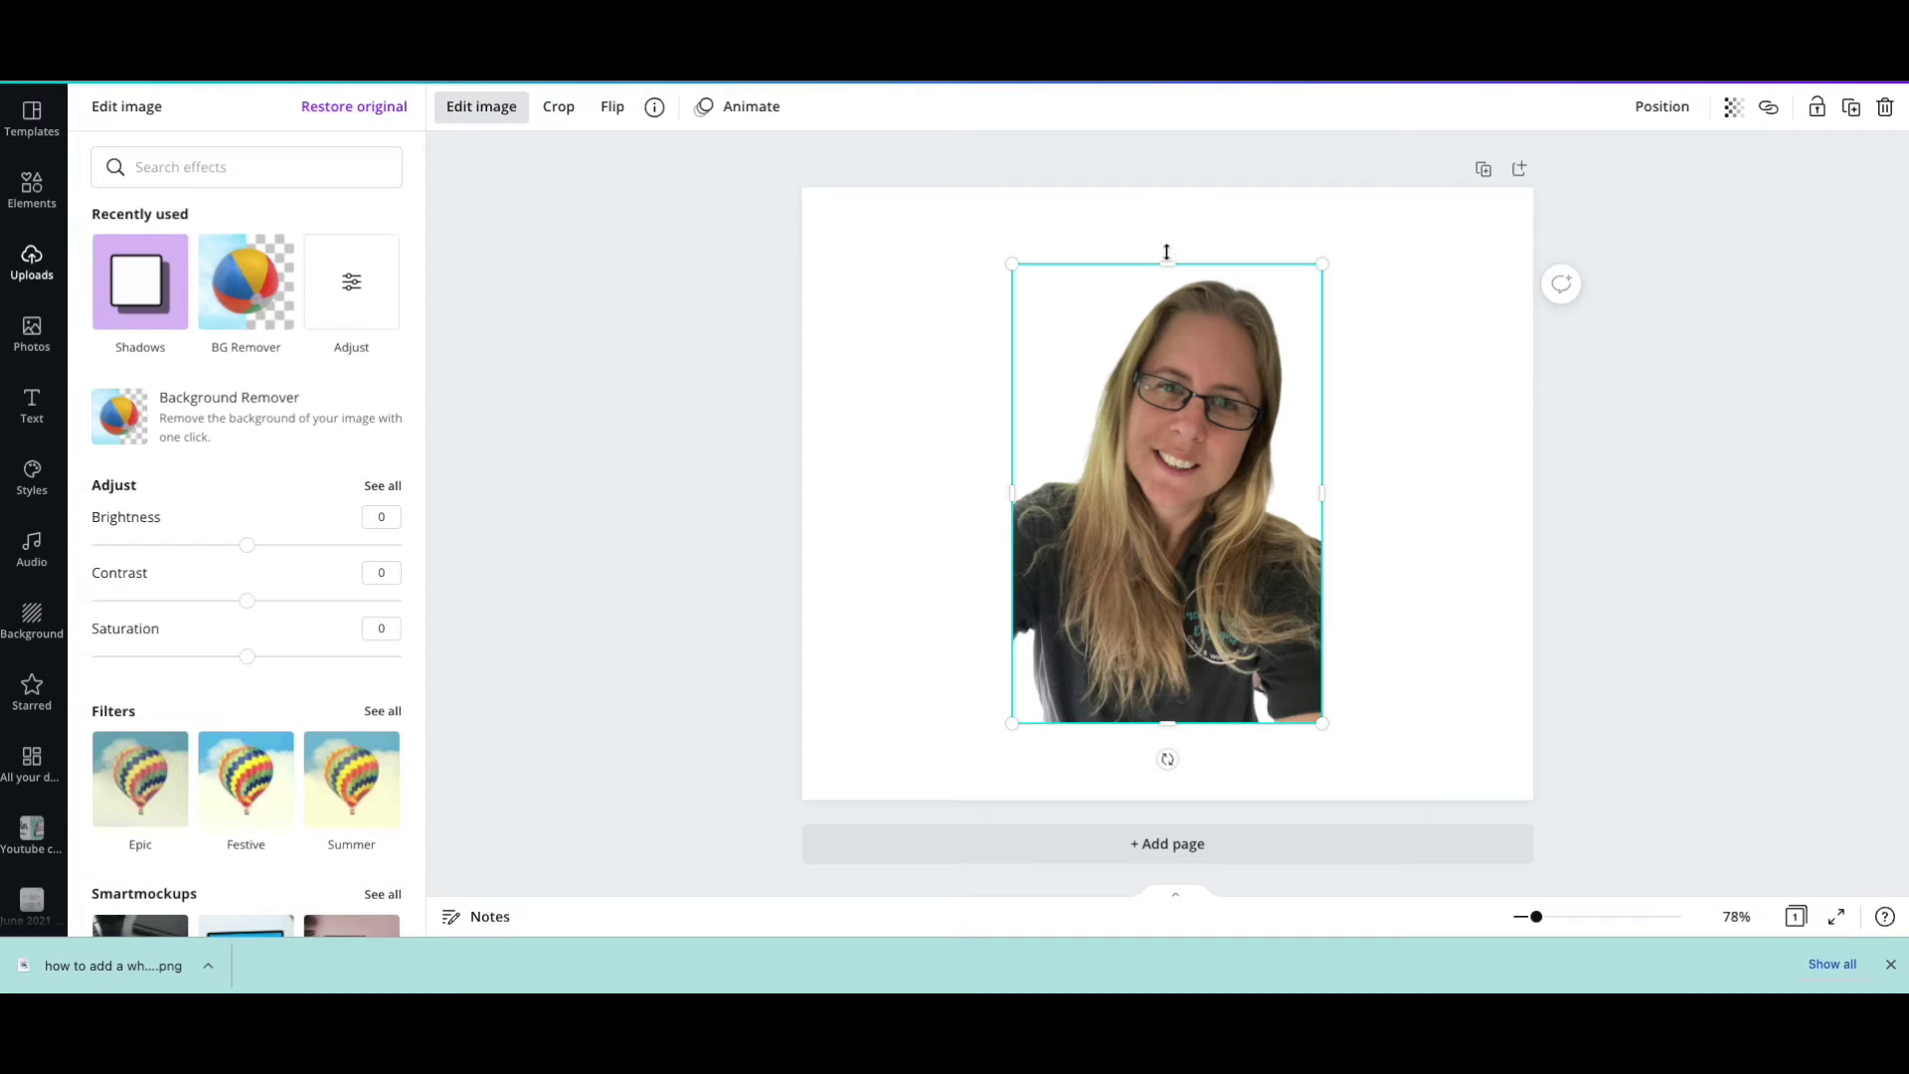
left_click(874, 340)
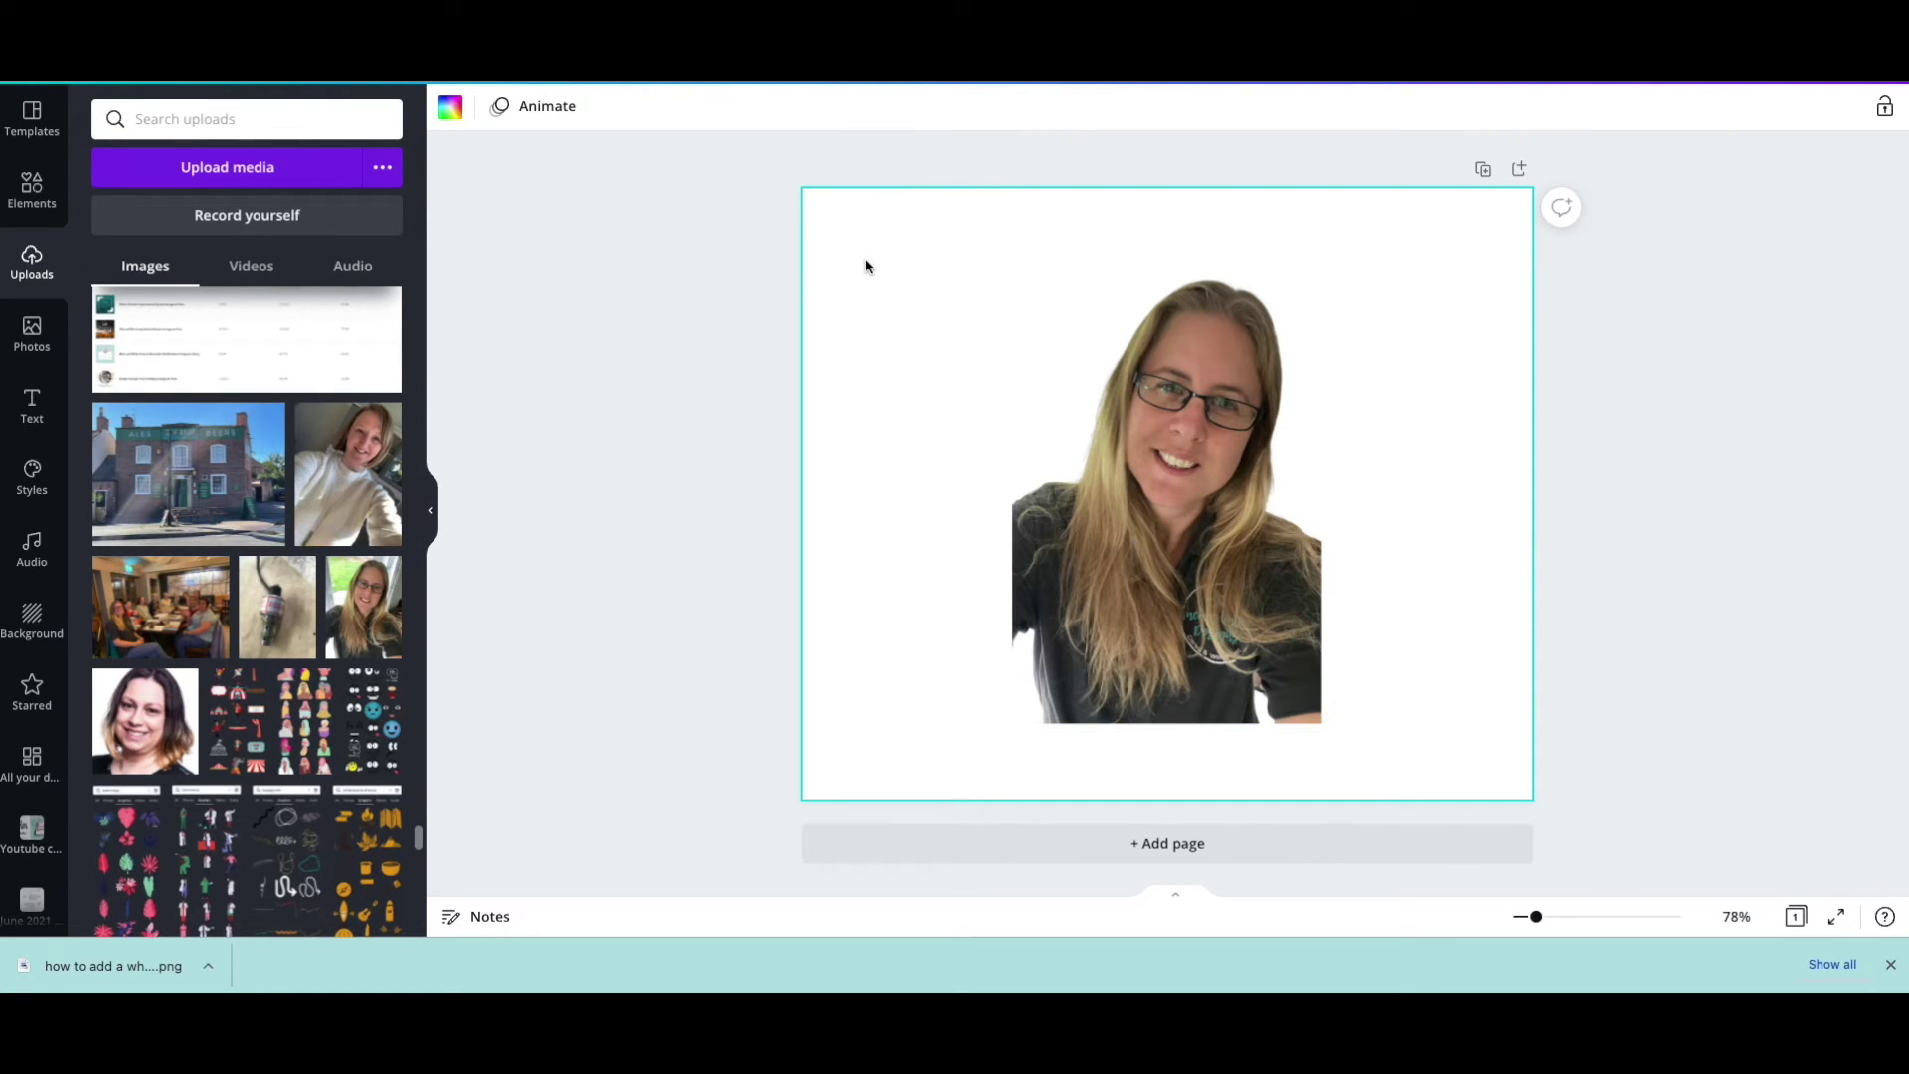
Make the page light teal and enlarge the portrait past the page bottom
left_click(448, 106)
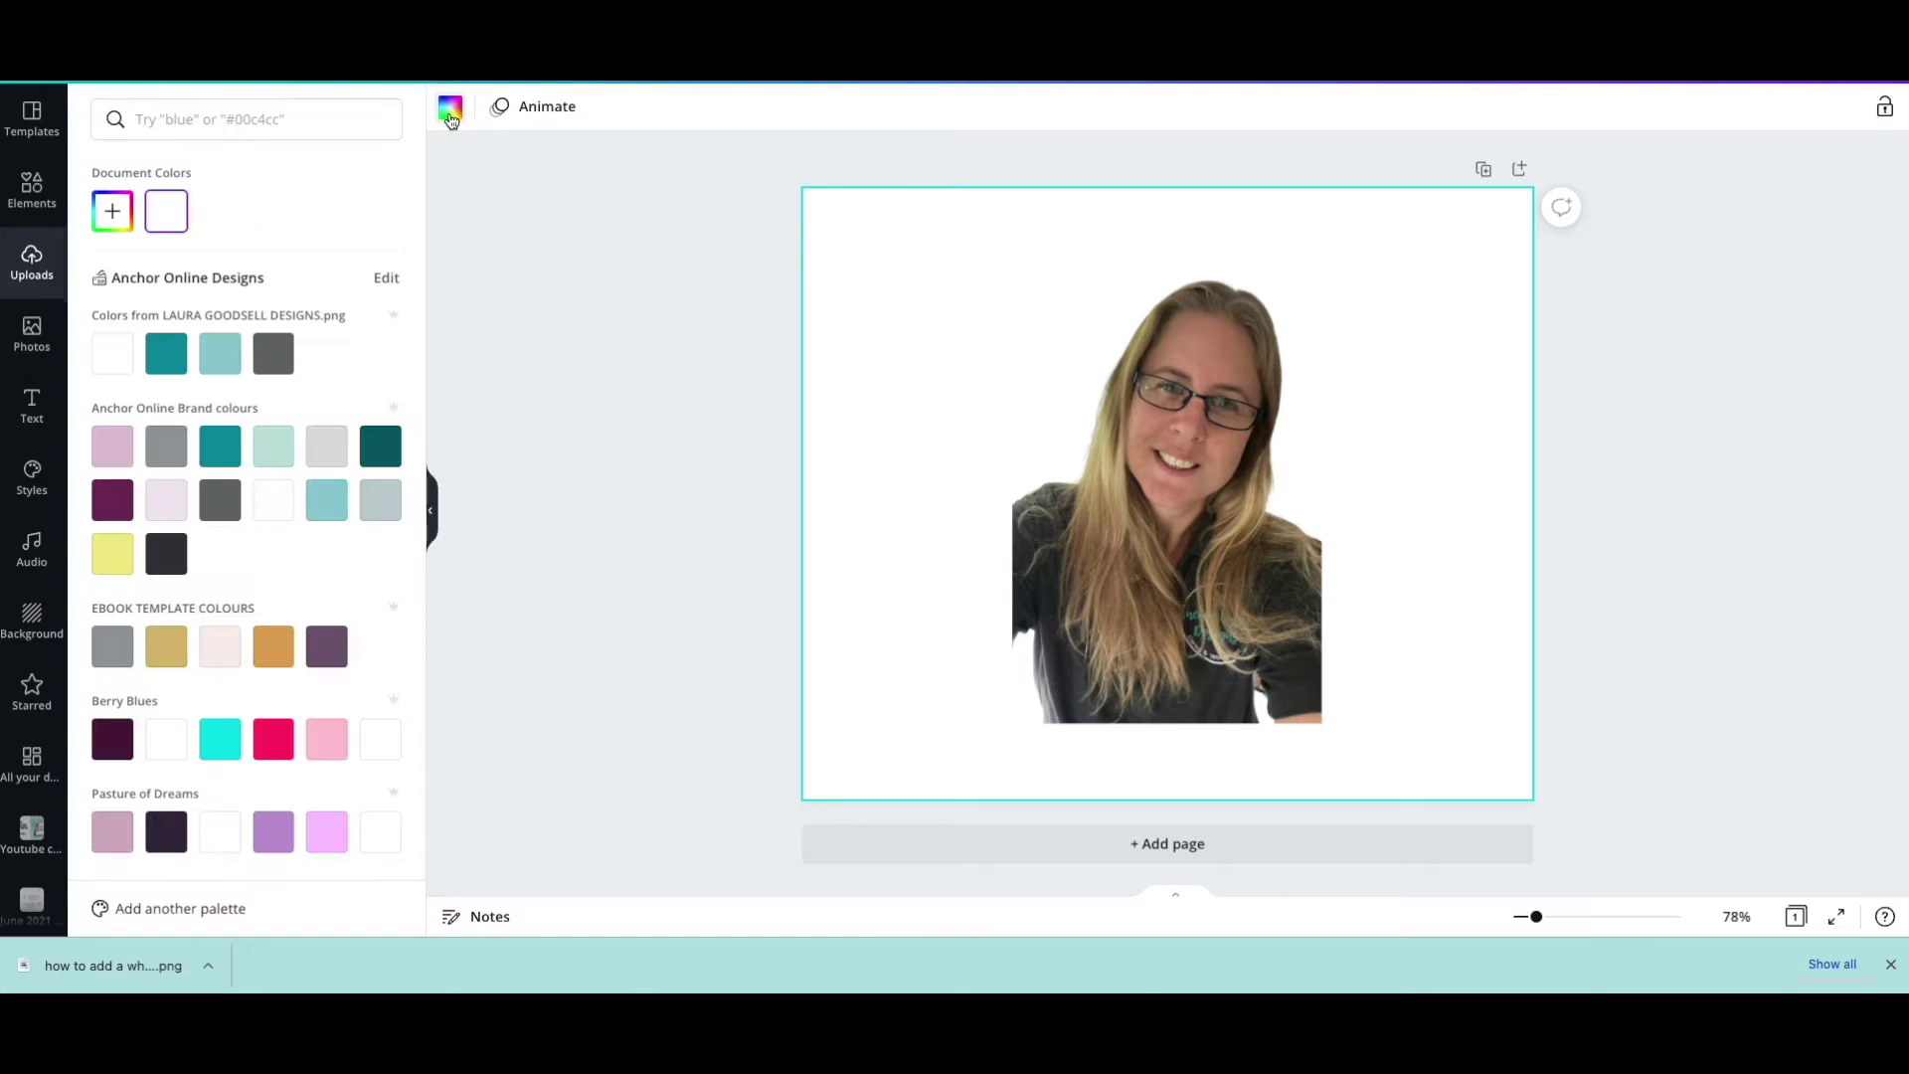
left_click(216, 343)
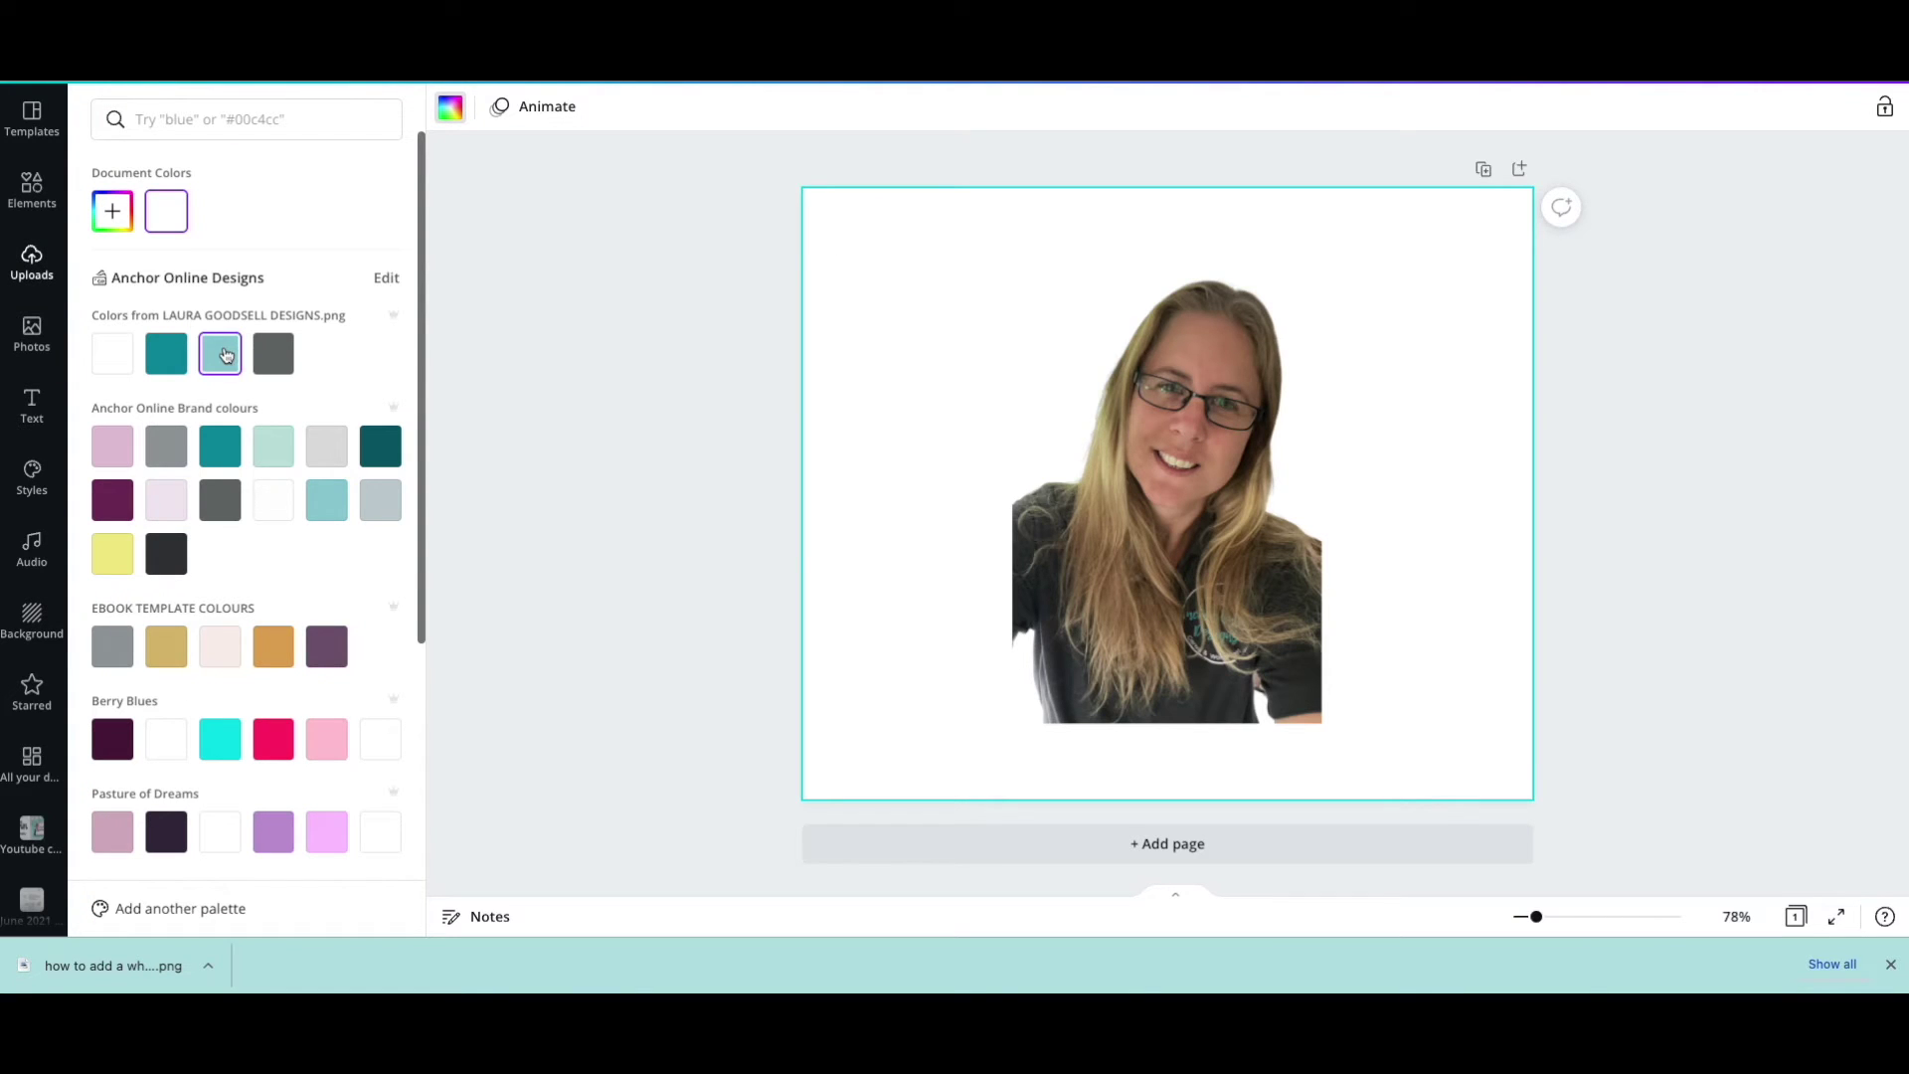
left_click(1029, 708)
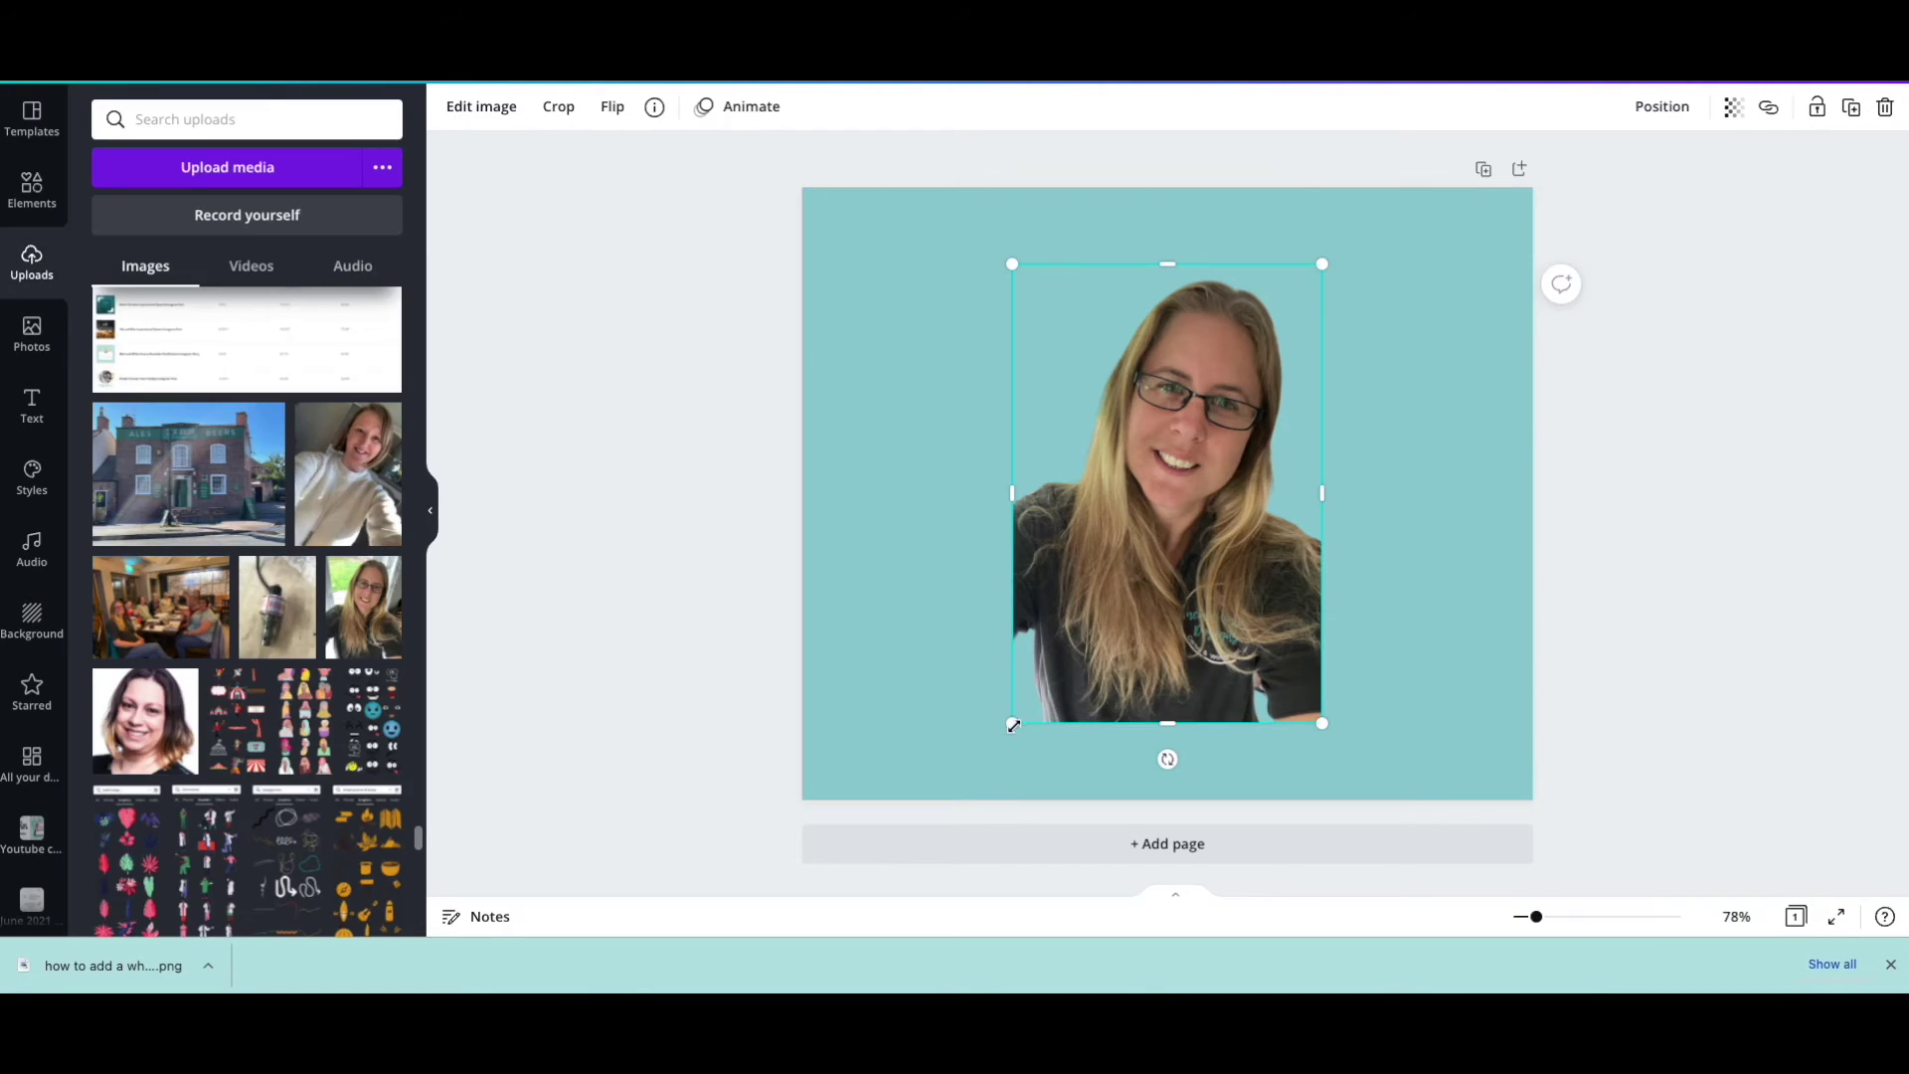
left_click_drag(1012, 722, 924, 852)
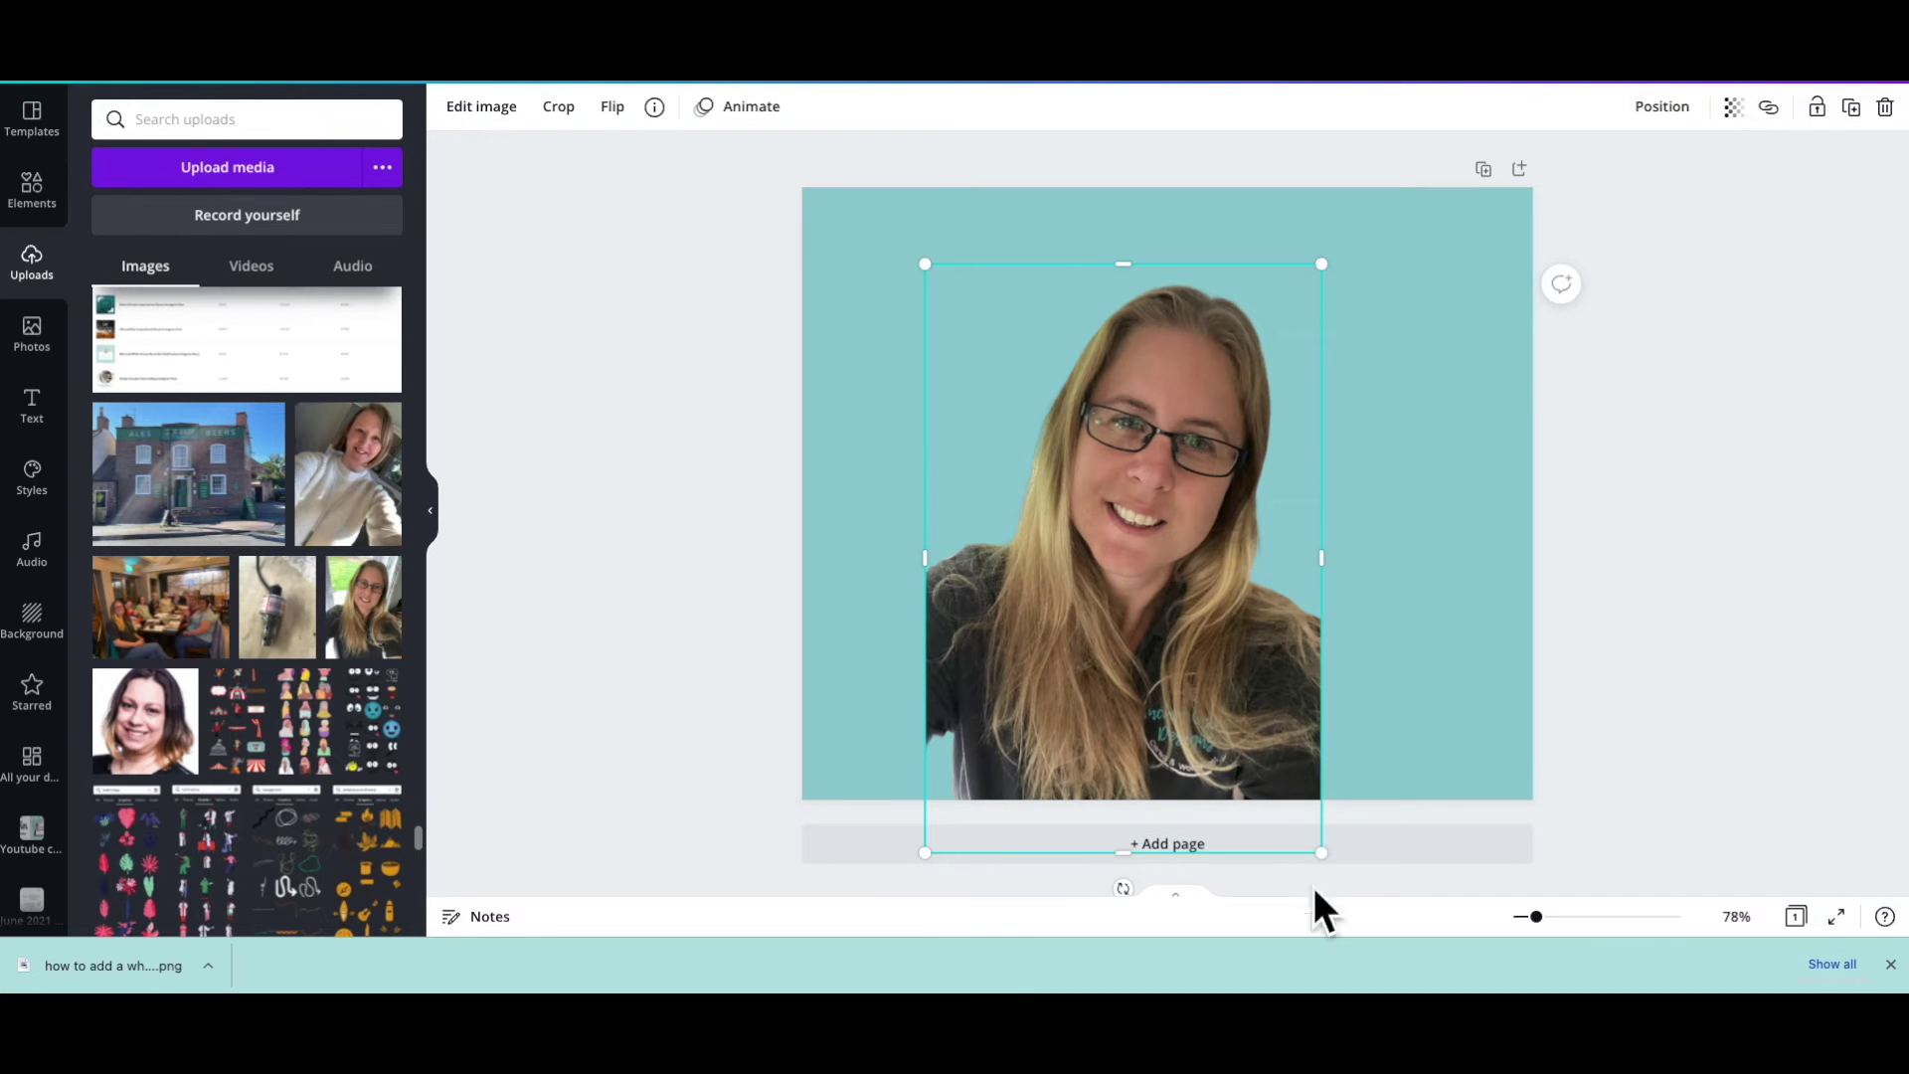
left_click_drag(1325, 851, 1356, 892)
left_click_drag(1171, 688, 1178, 690)
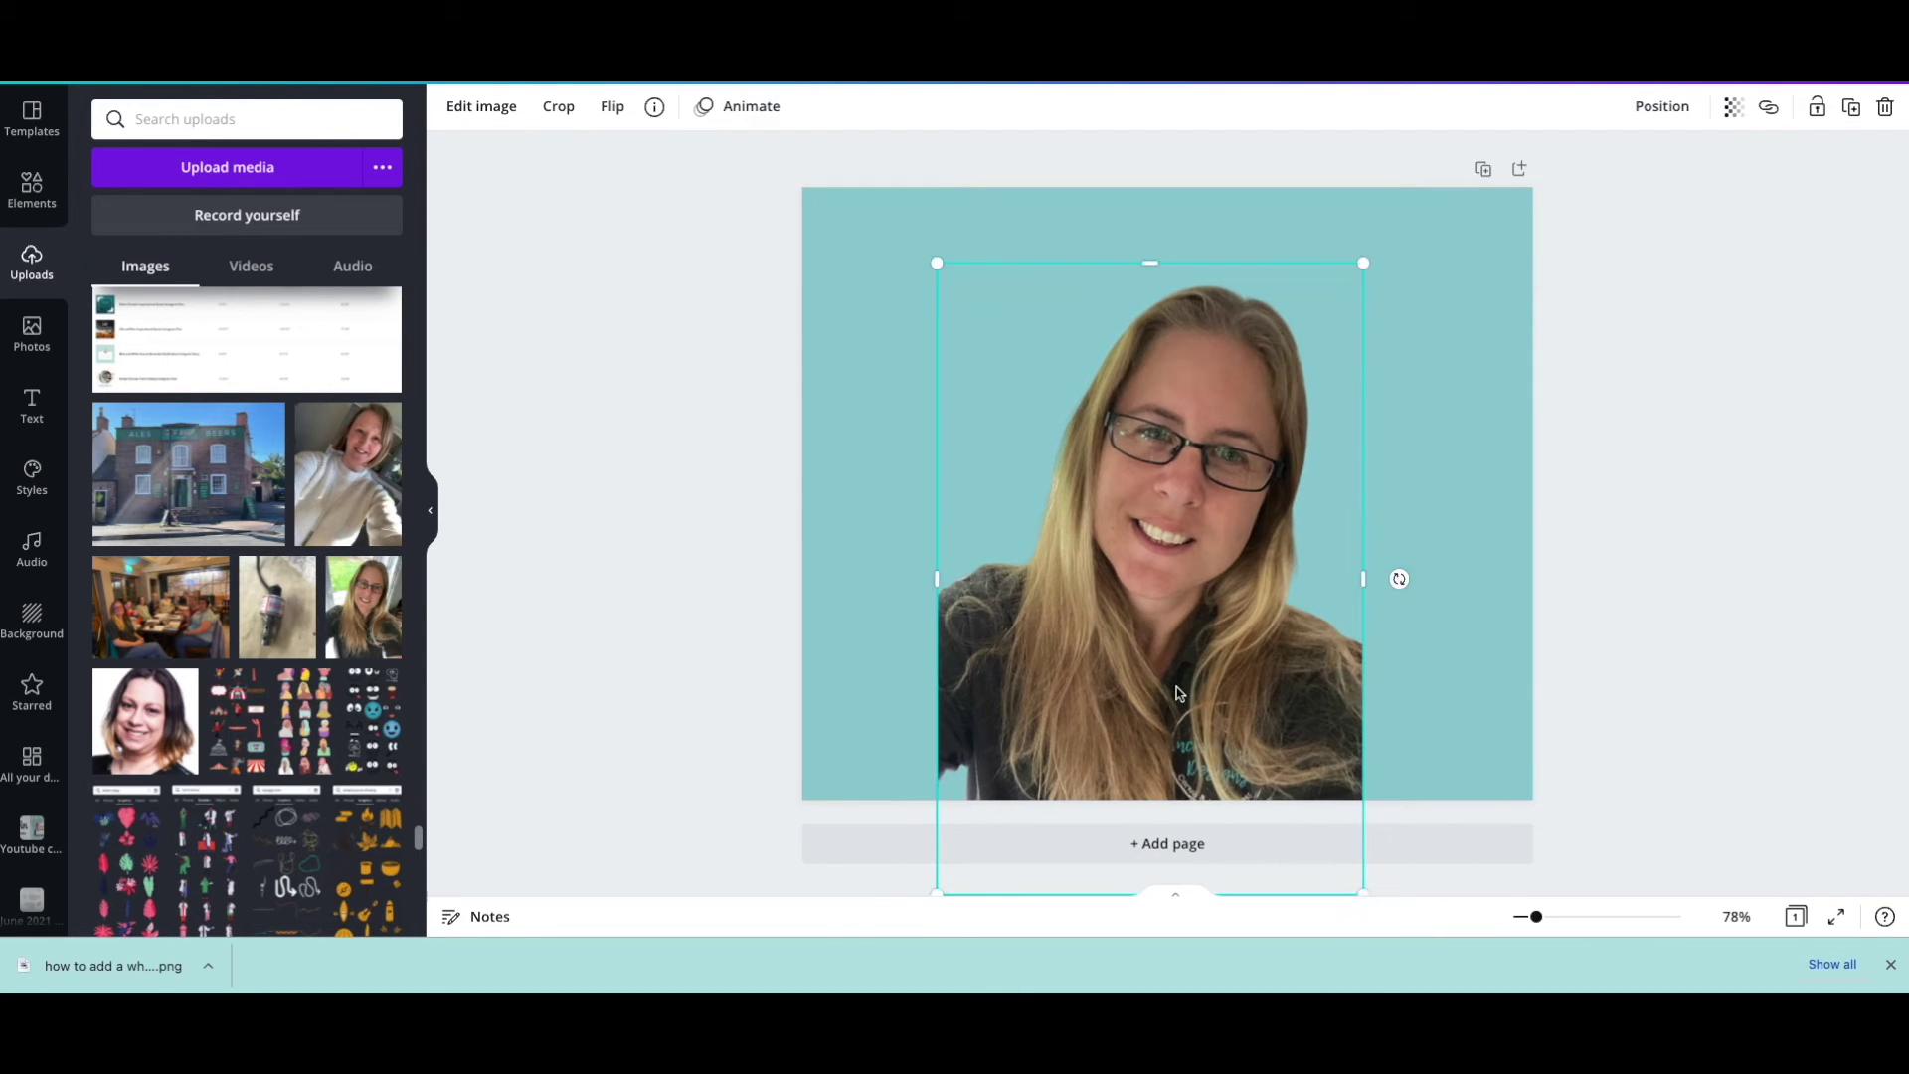
left_click(643, 382)
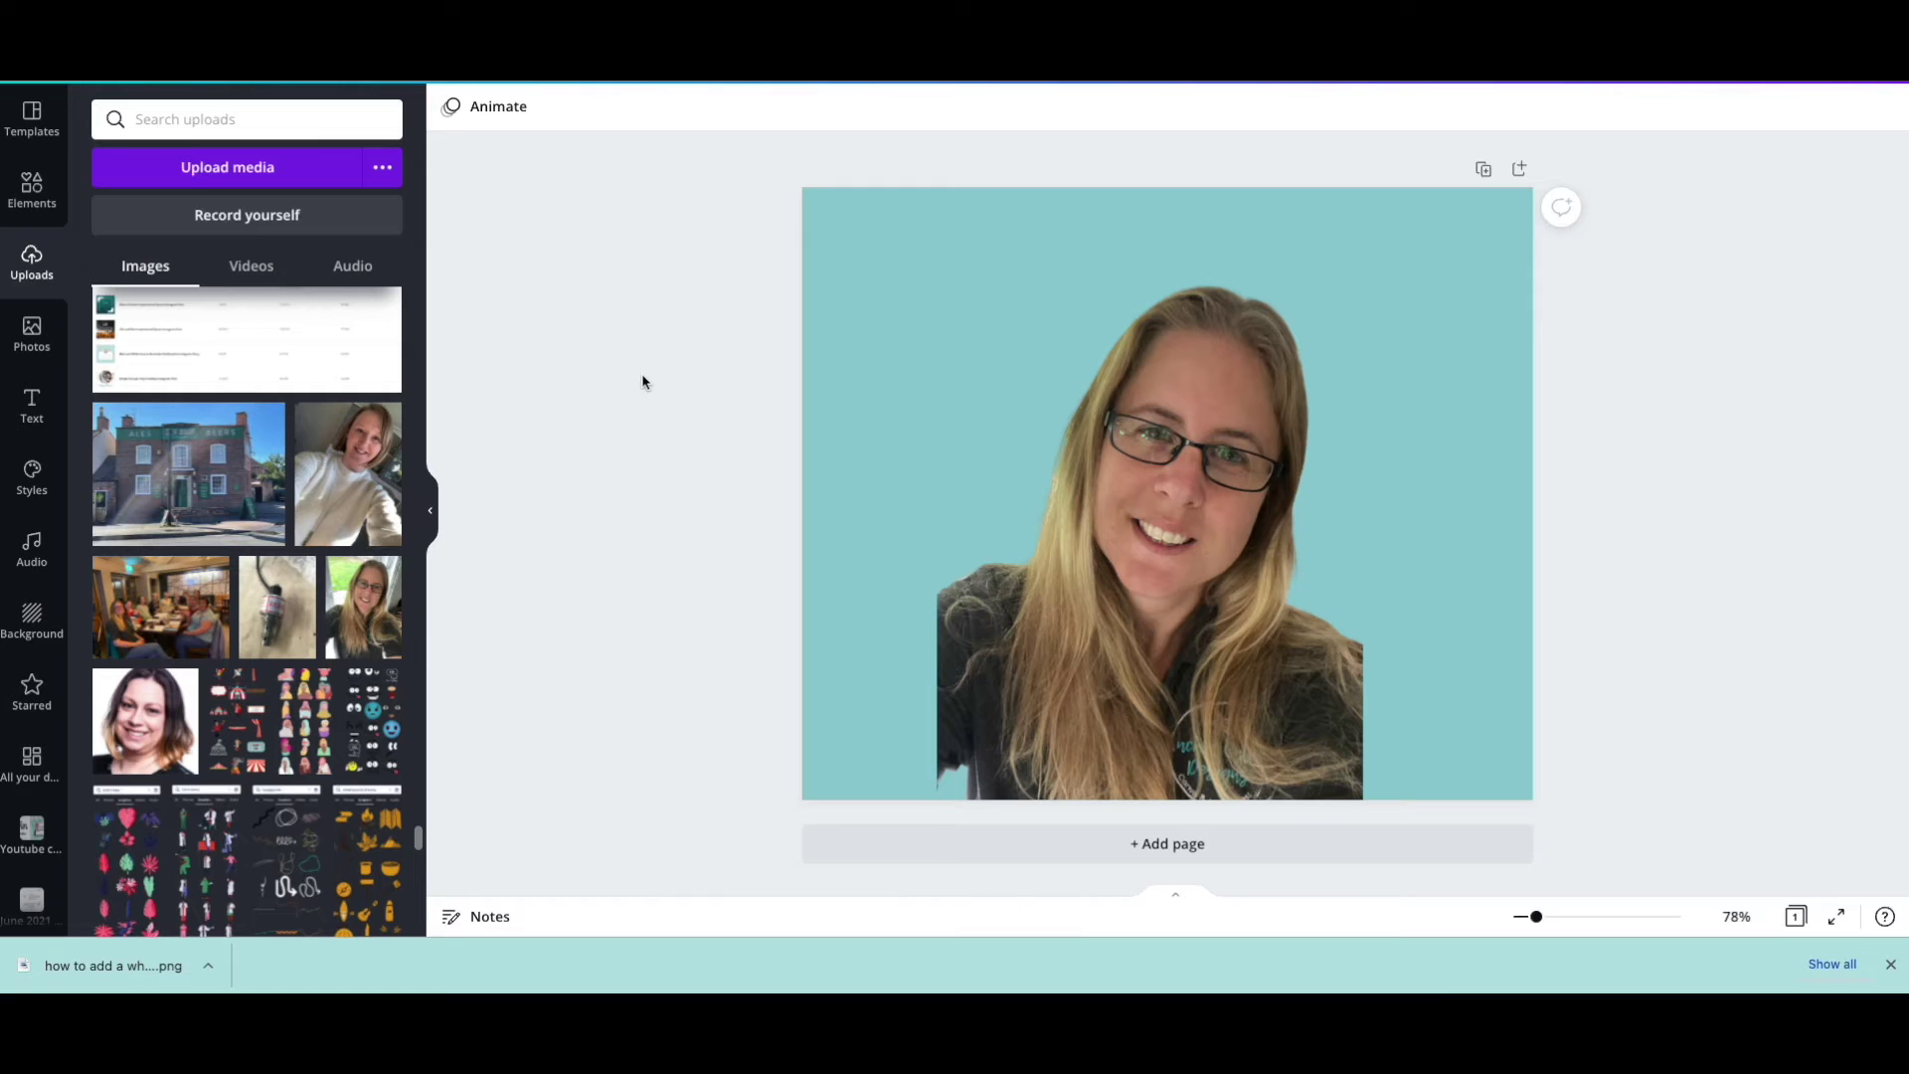
left_click(1171, 544)
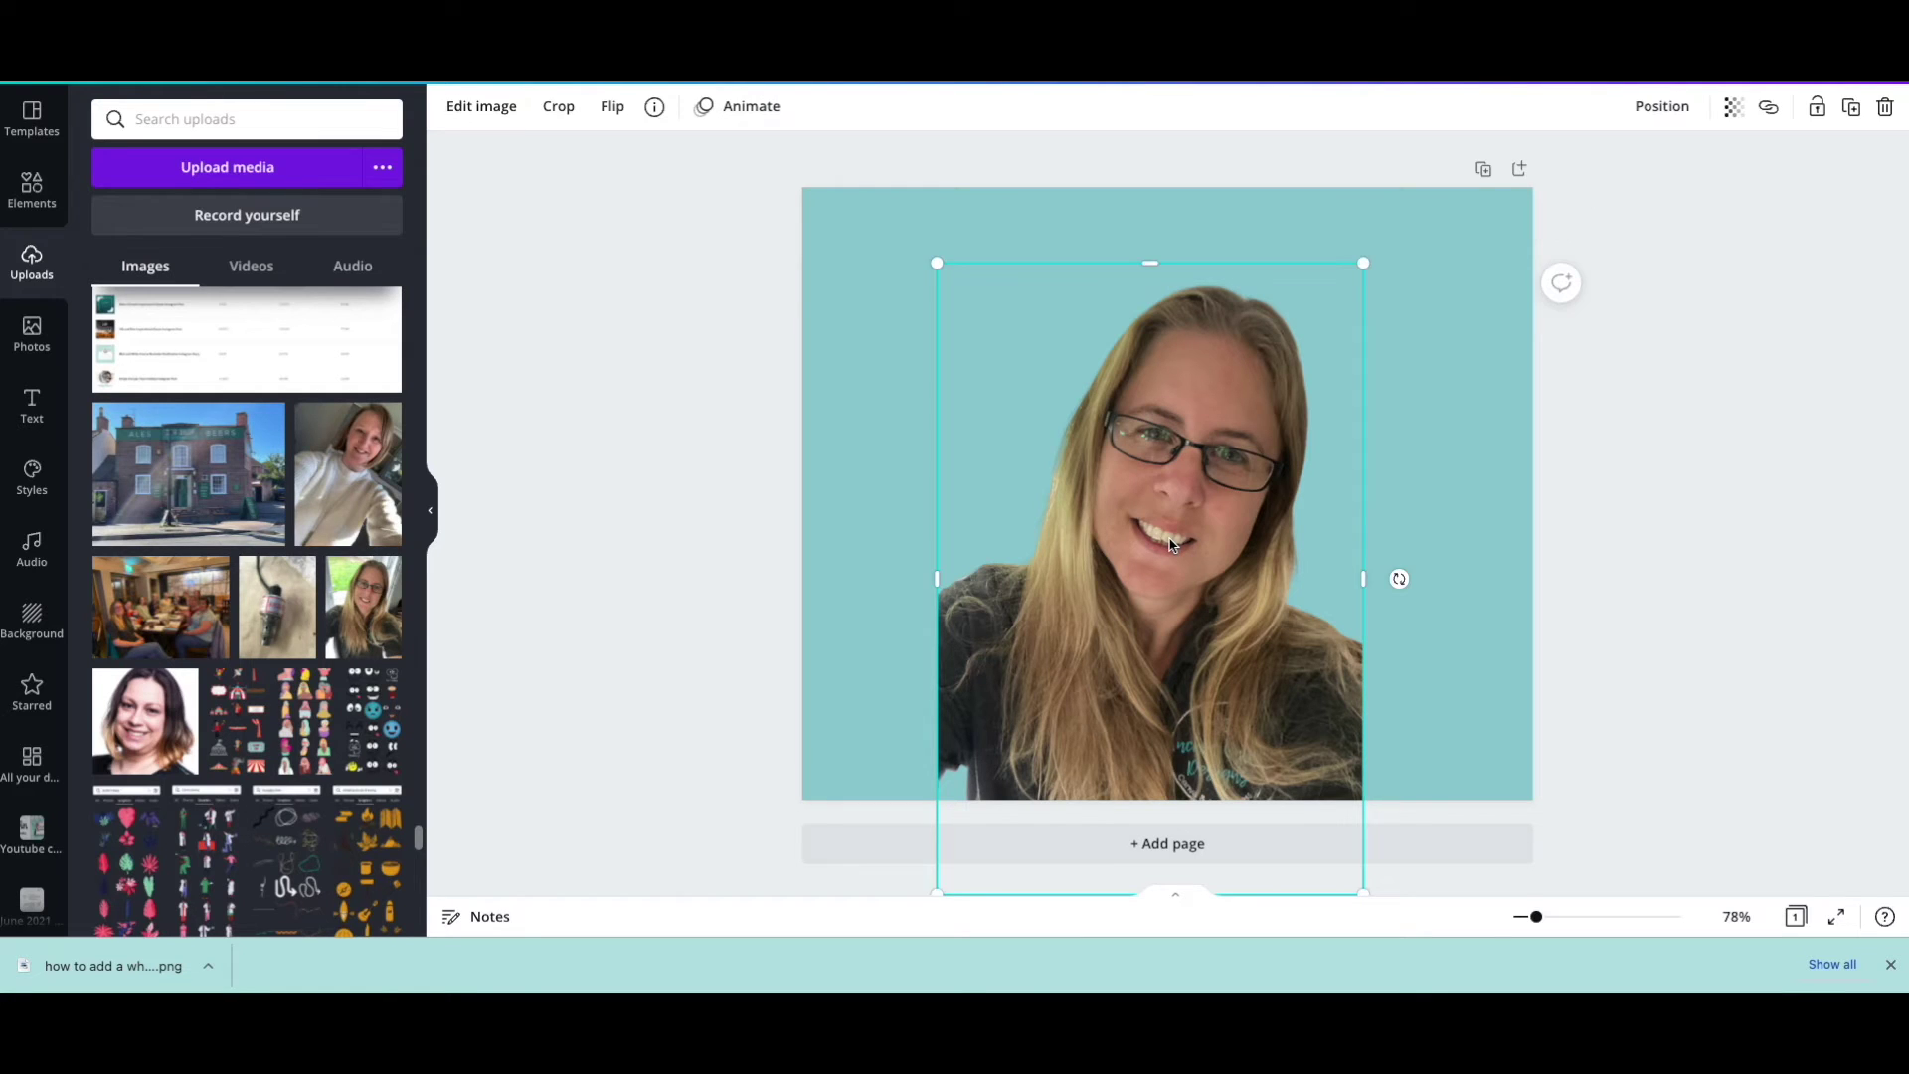
Browse the portrait's Edit image effects down to the Shadows section
left_click(469, 116)
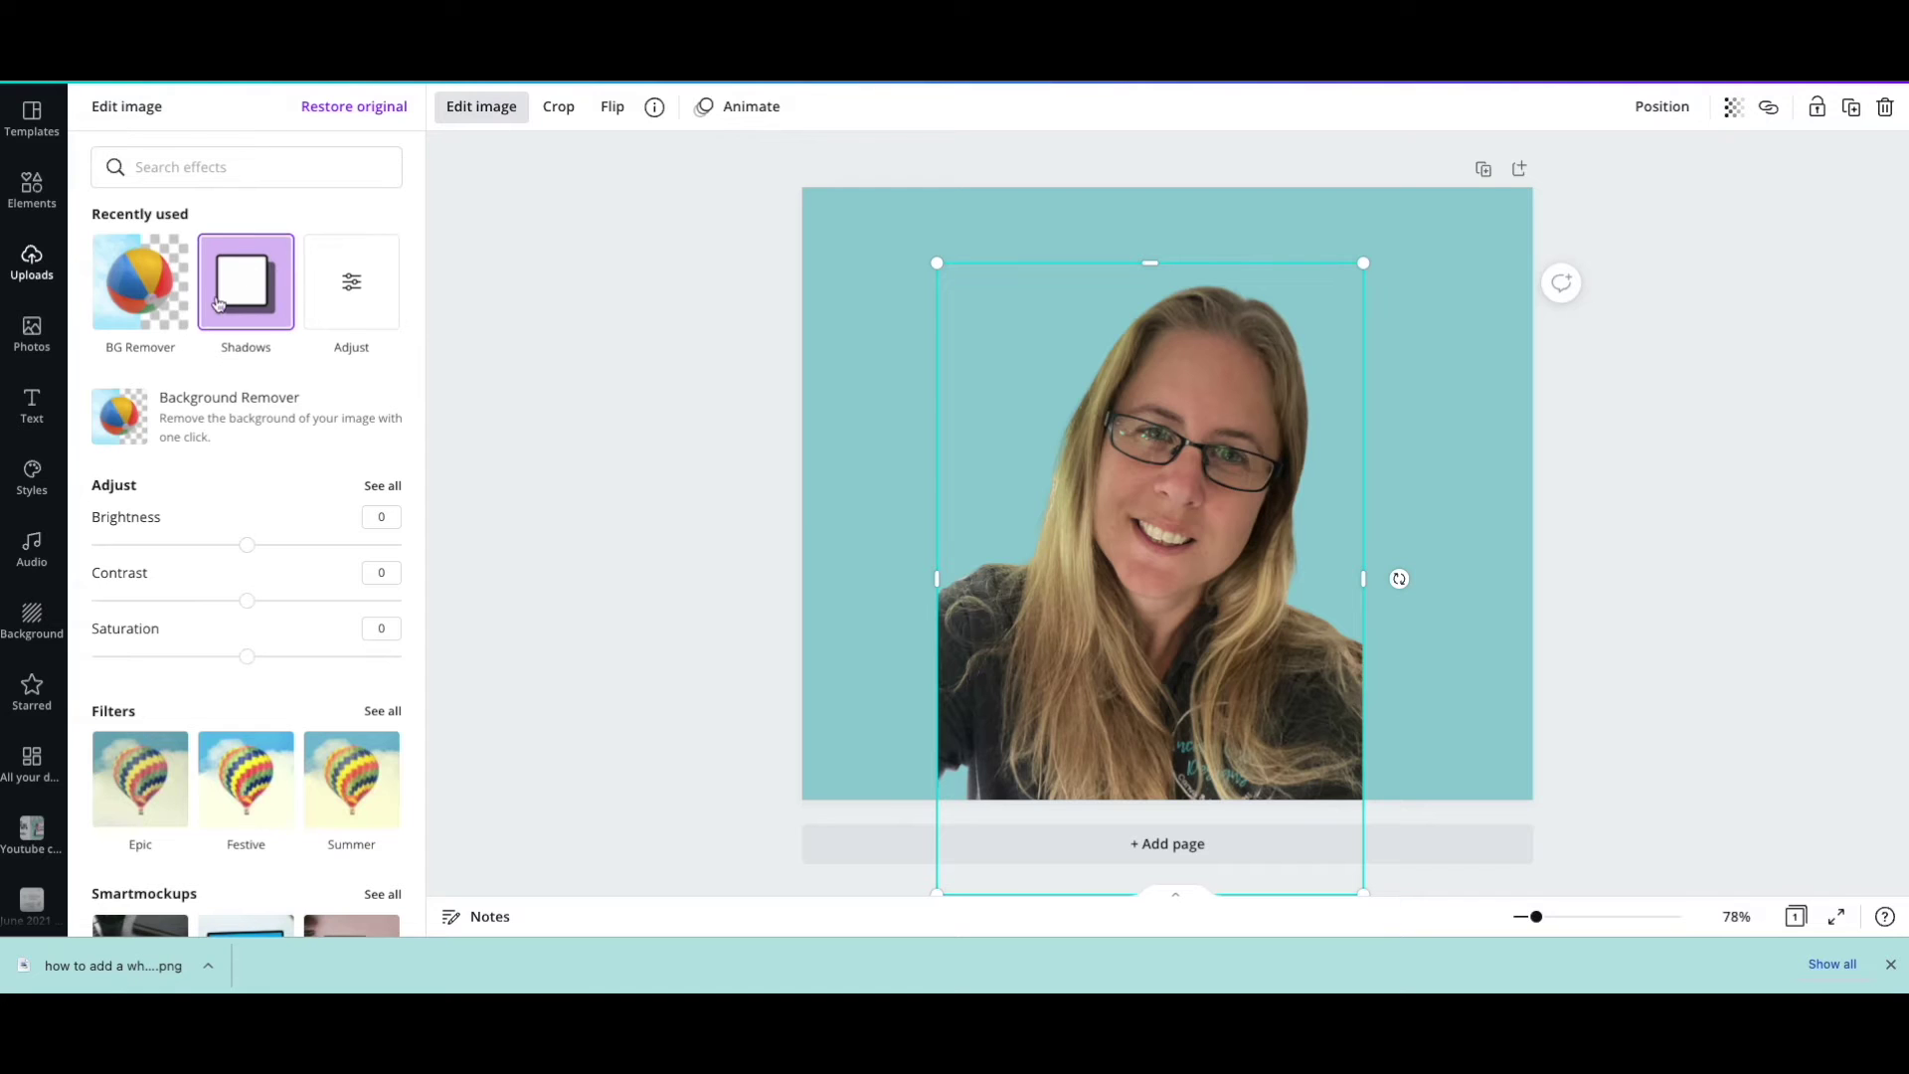
scroll(254, 533, "down", 3)
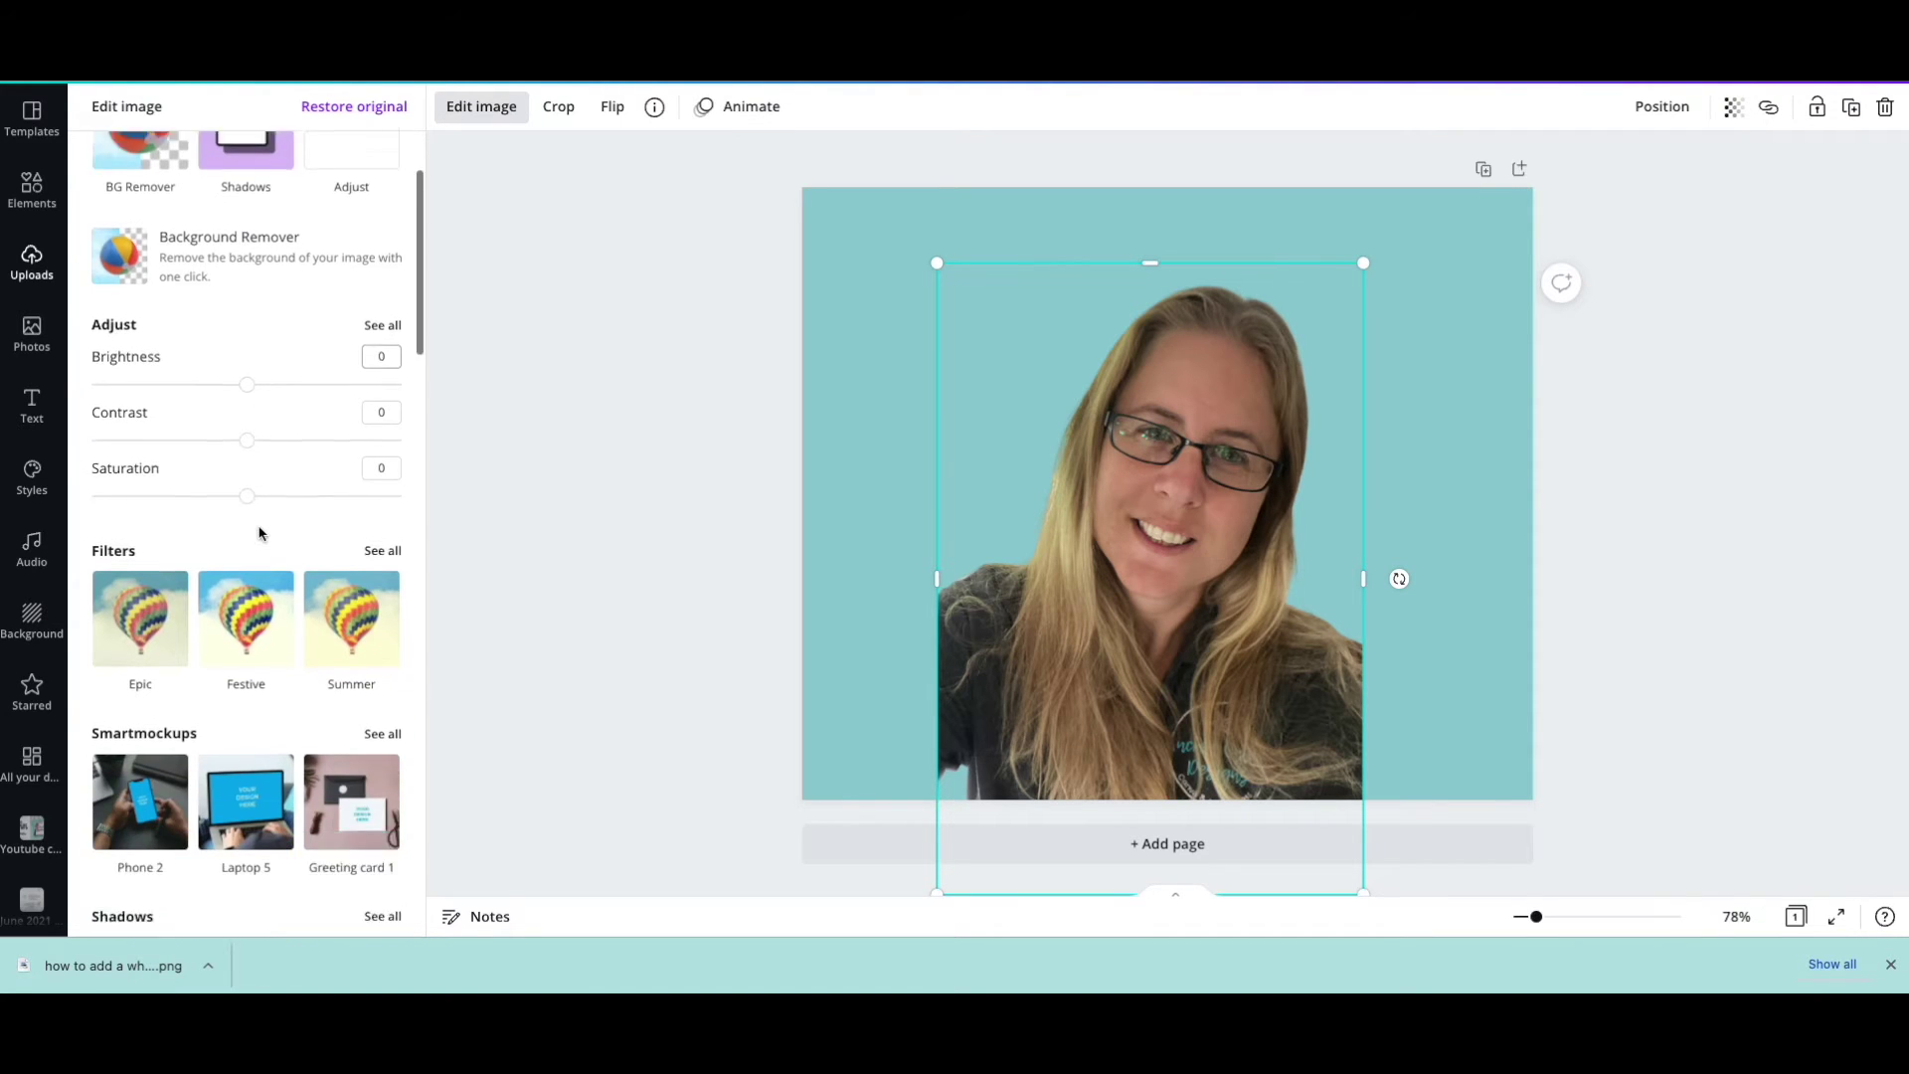
scroll(259, 532, "down", 3)
scroll(260, 532, "down", 1)
scroll(259, 533, "down", 3)
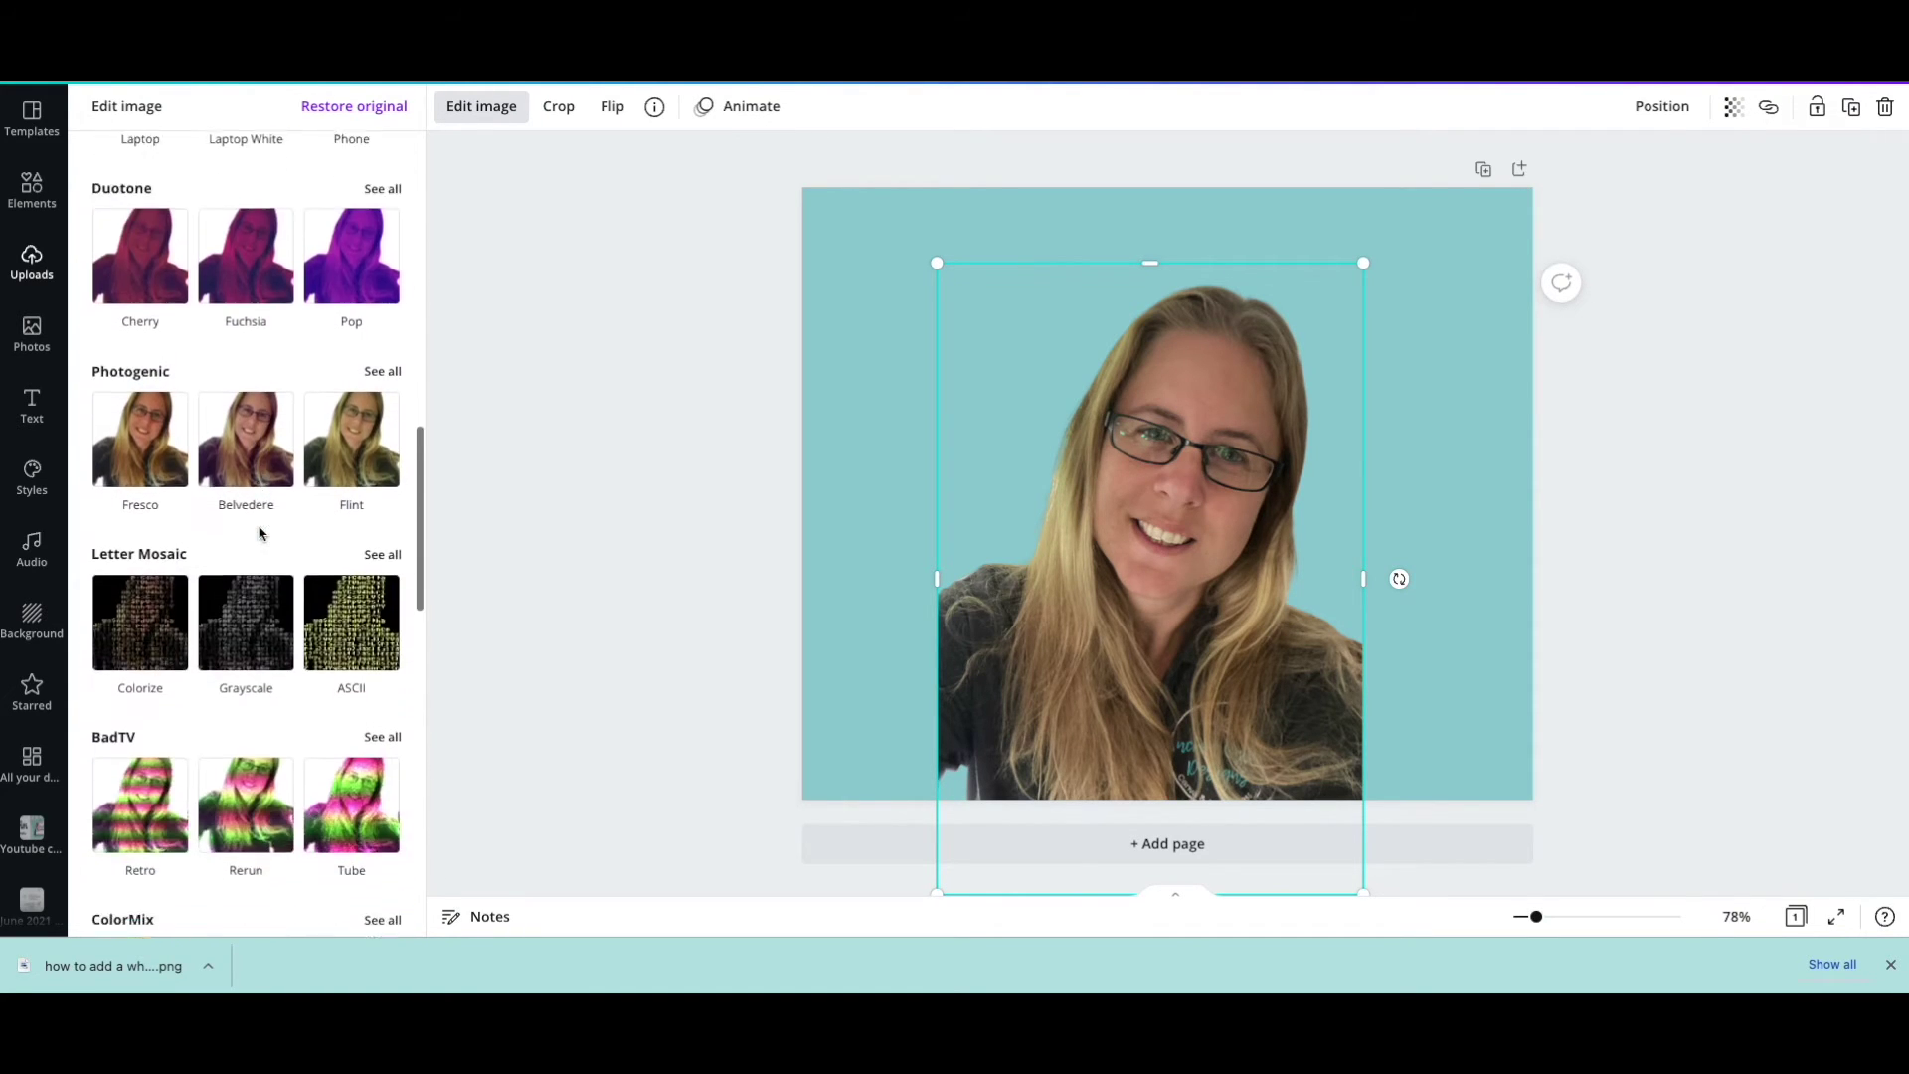
scroll(260, 532, "down", 1)
scroll(260, 533, "down", 3)
scroll(260, 533, "down", 1)
scroll(259, 533, "down", 4)
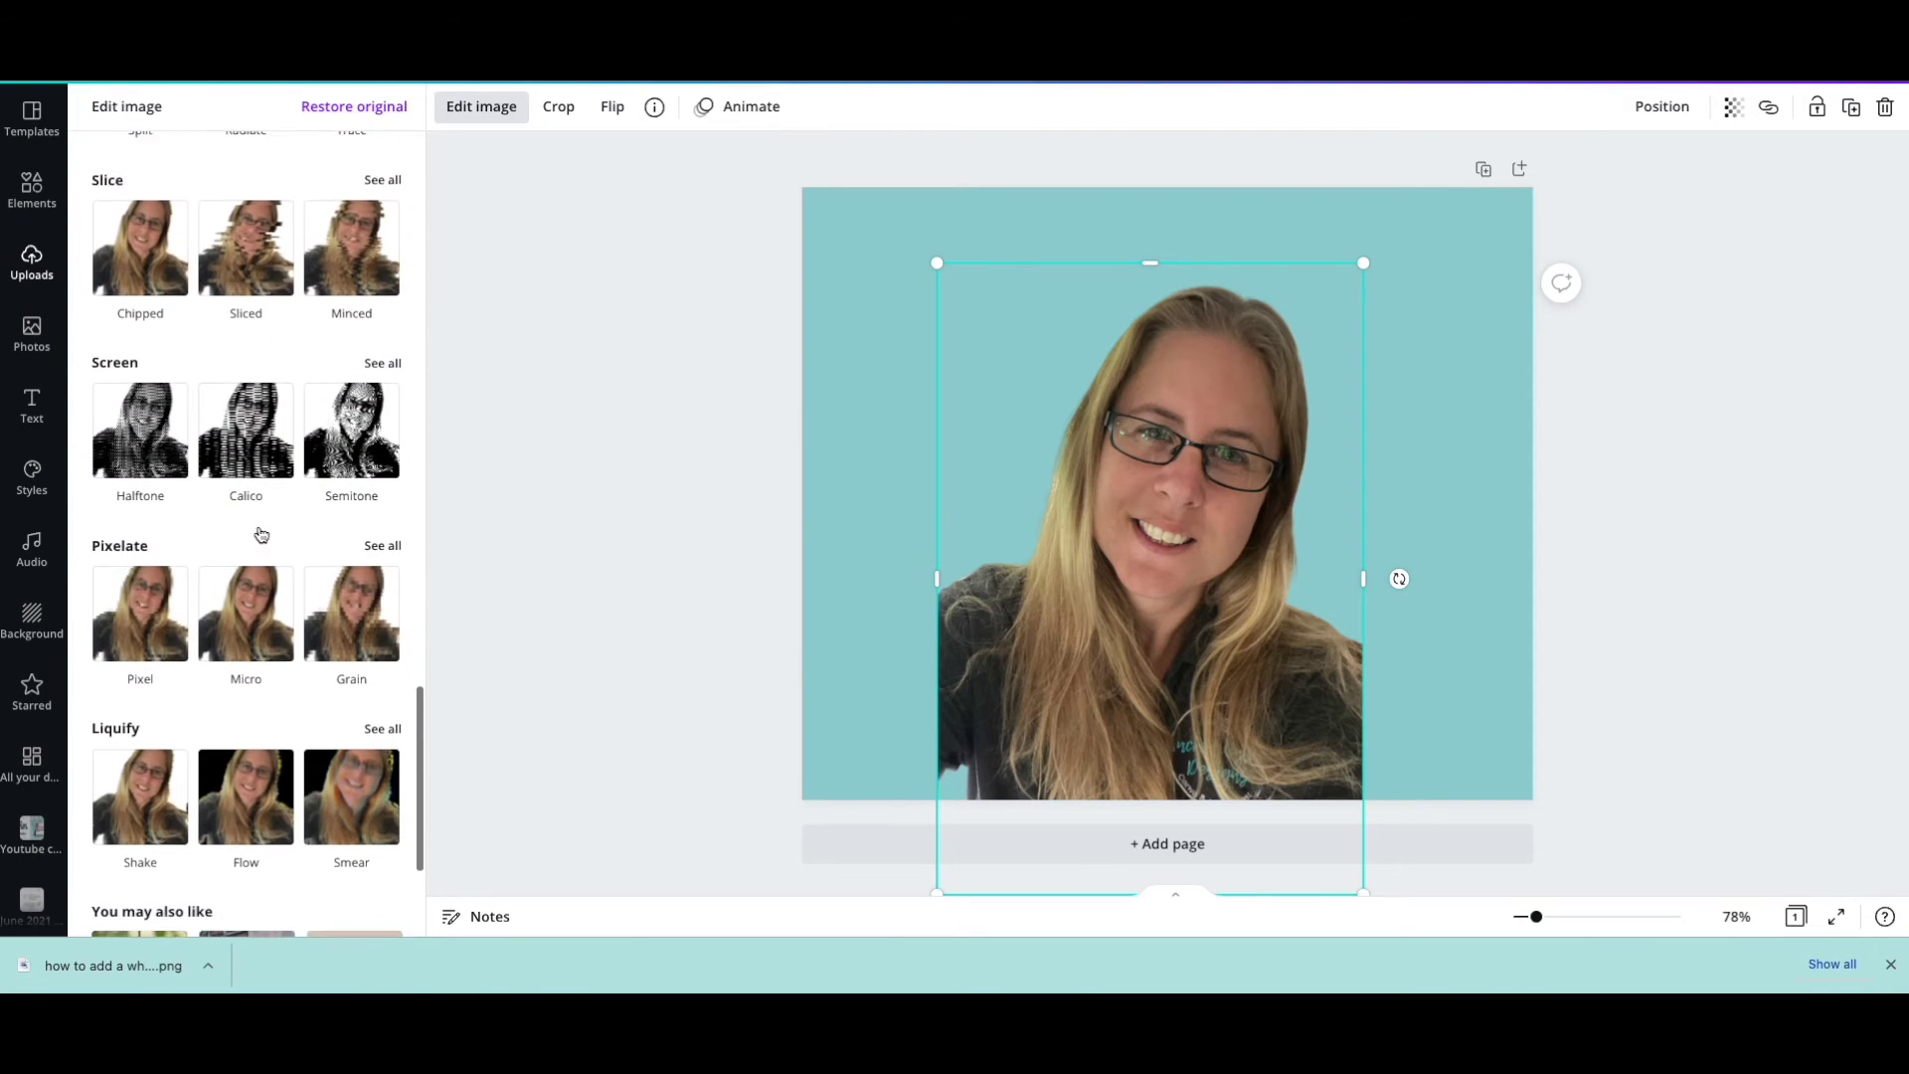
scroll(259, 533, "down", 2)
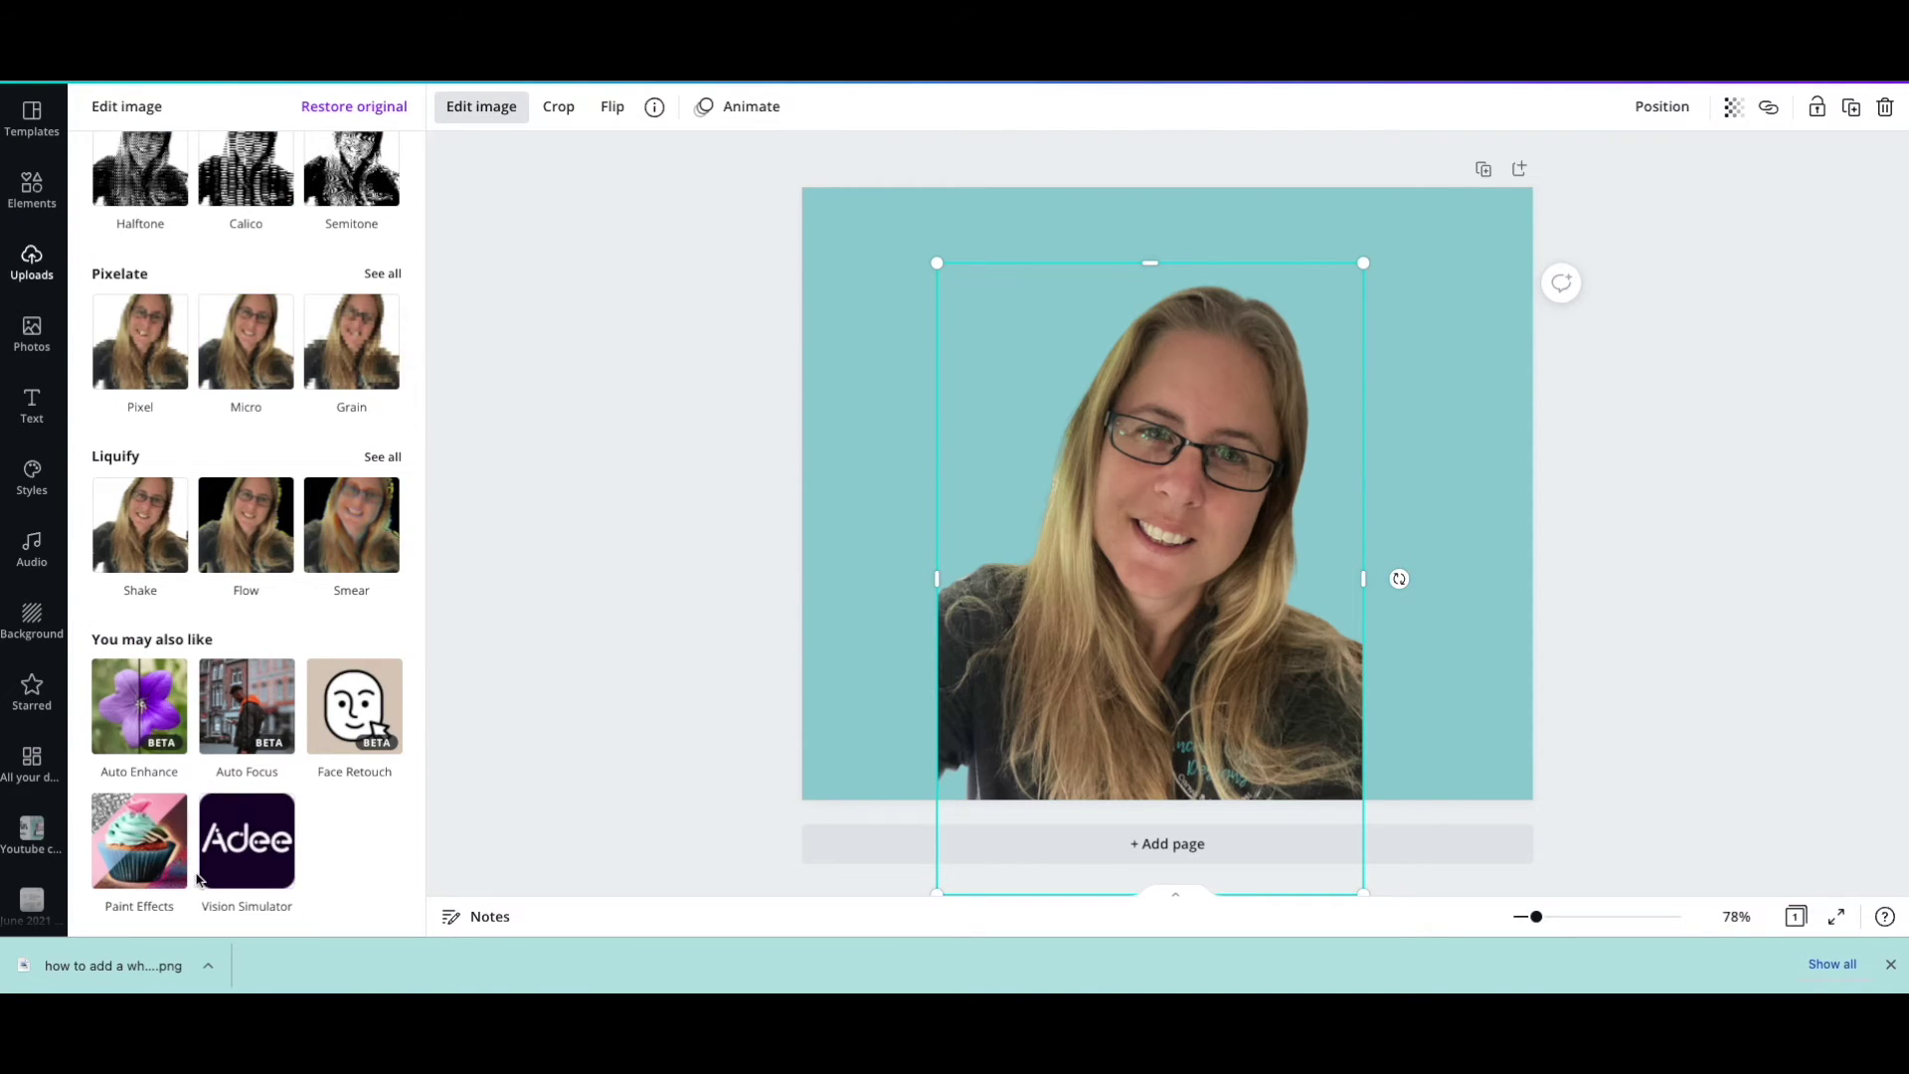
scroll(199, 880, "up", 3)
scroll(199, 880, "up", 3)
scroll(199, 880, "up", 3)
scroll(199, 881, "up", 4)
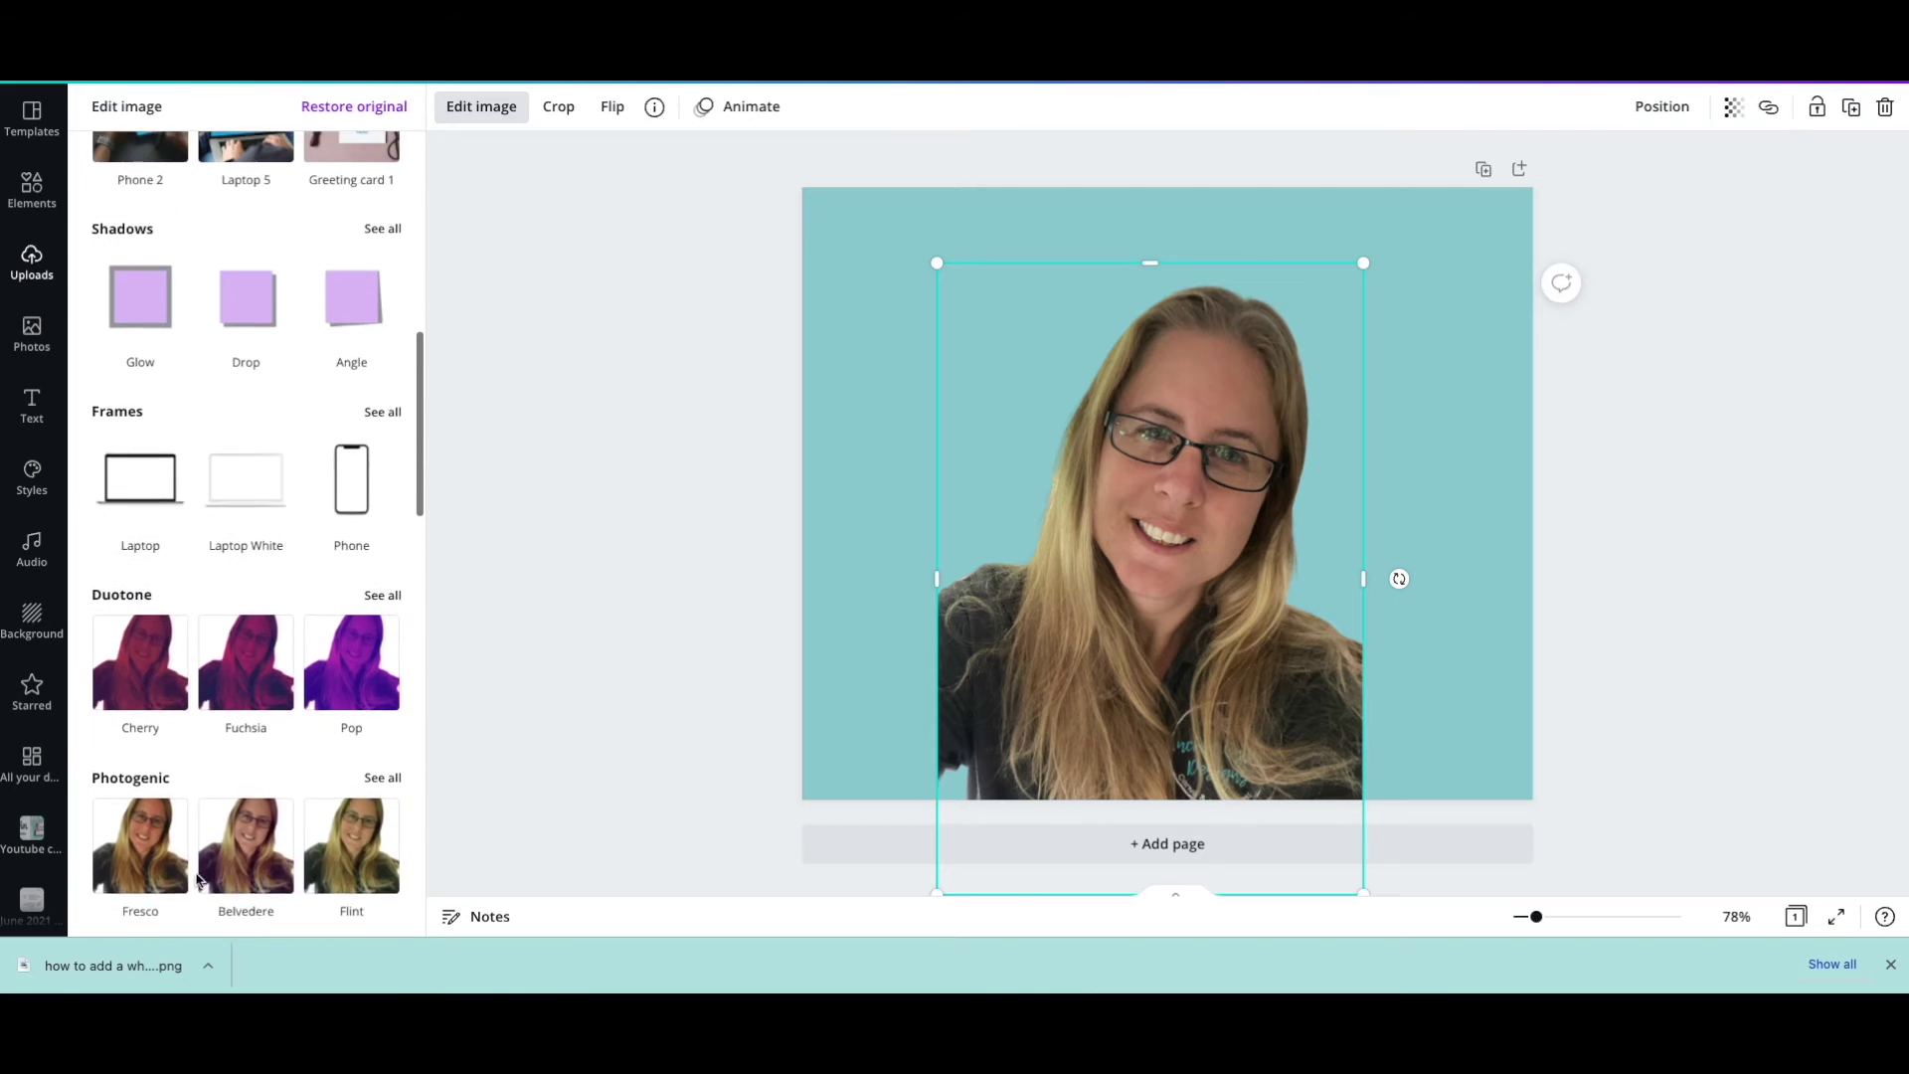
scroll(196, 881, "up", 2)
scroll(196, 881, "up", 1)
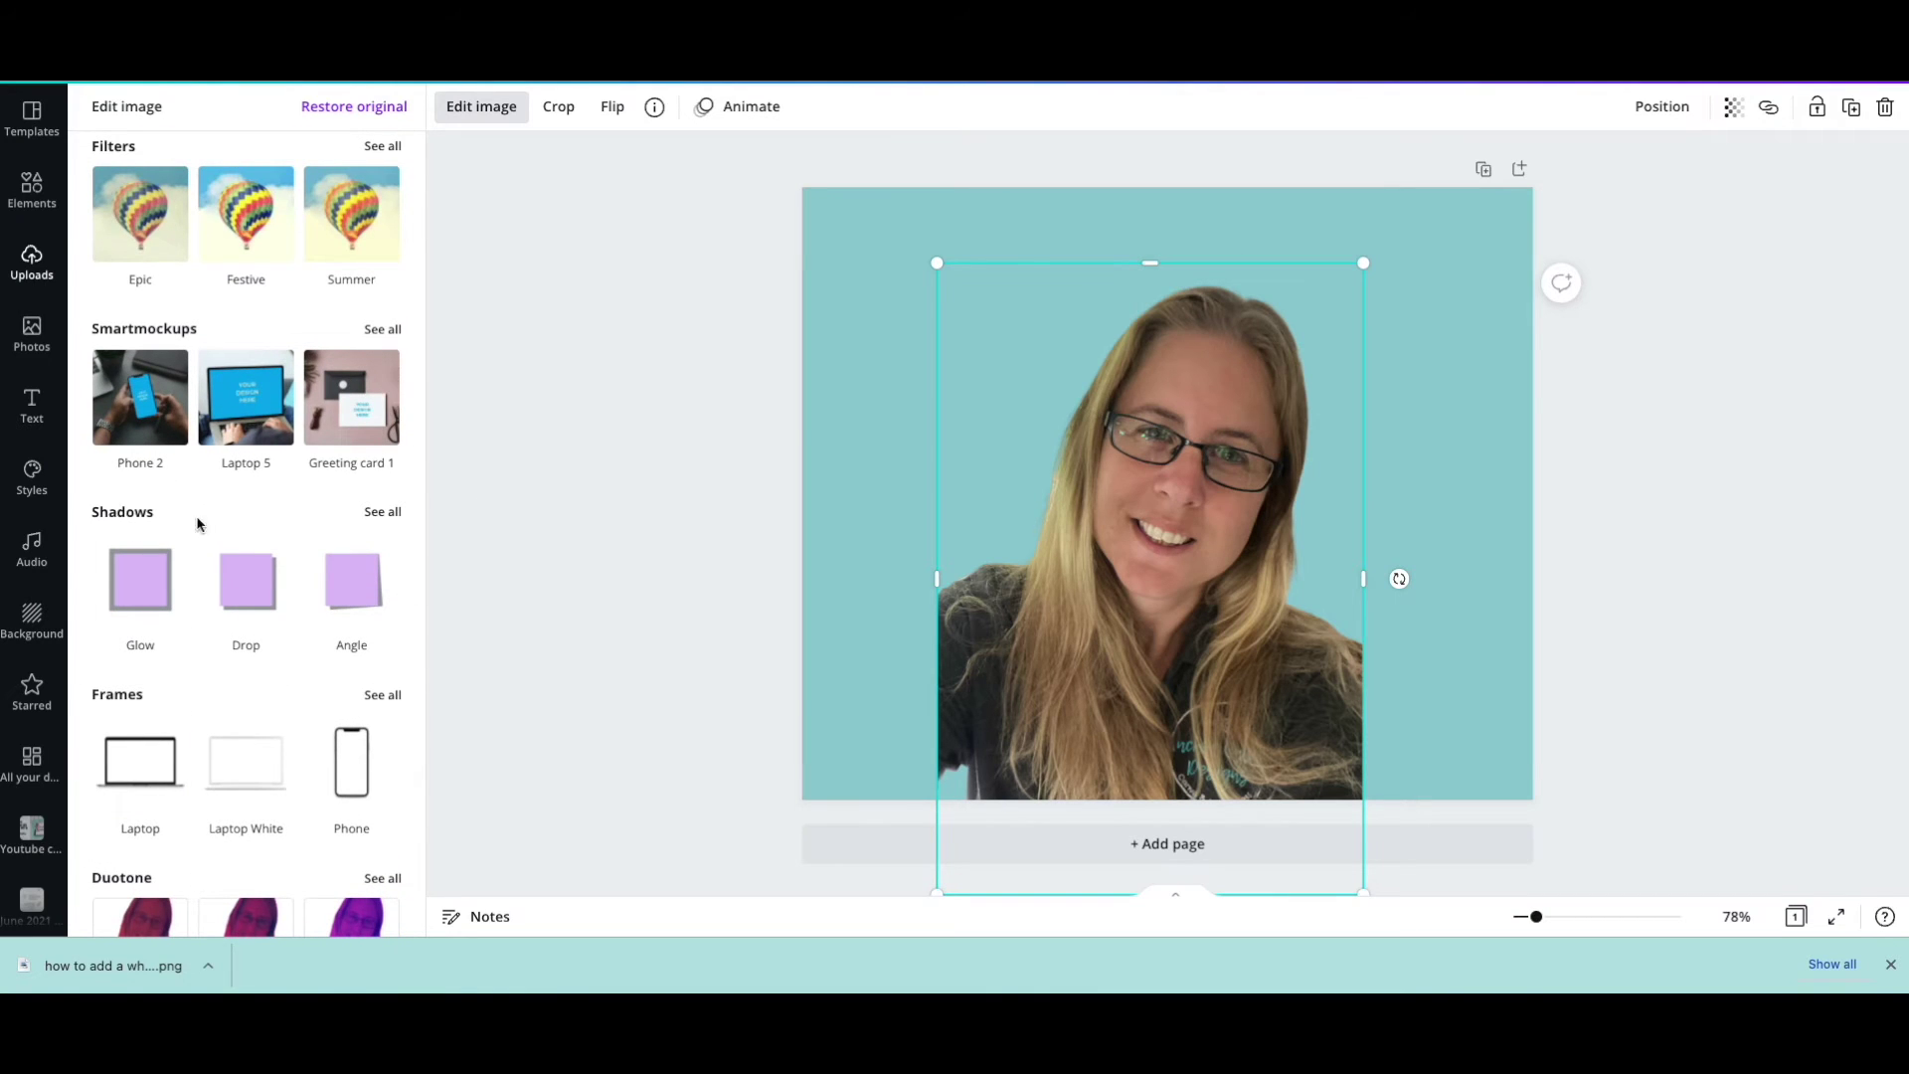
Apply the Glow shadow to the portrait and bring up its colour settings
left_click(135, 577)
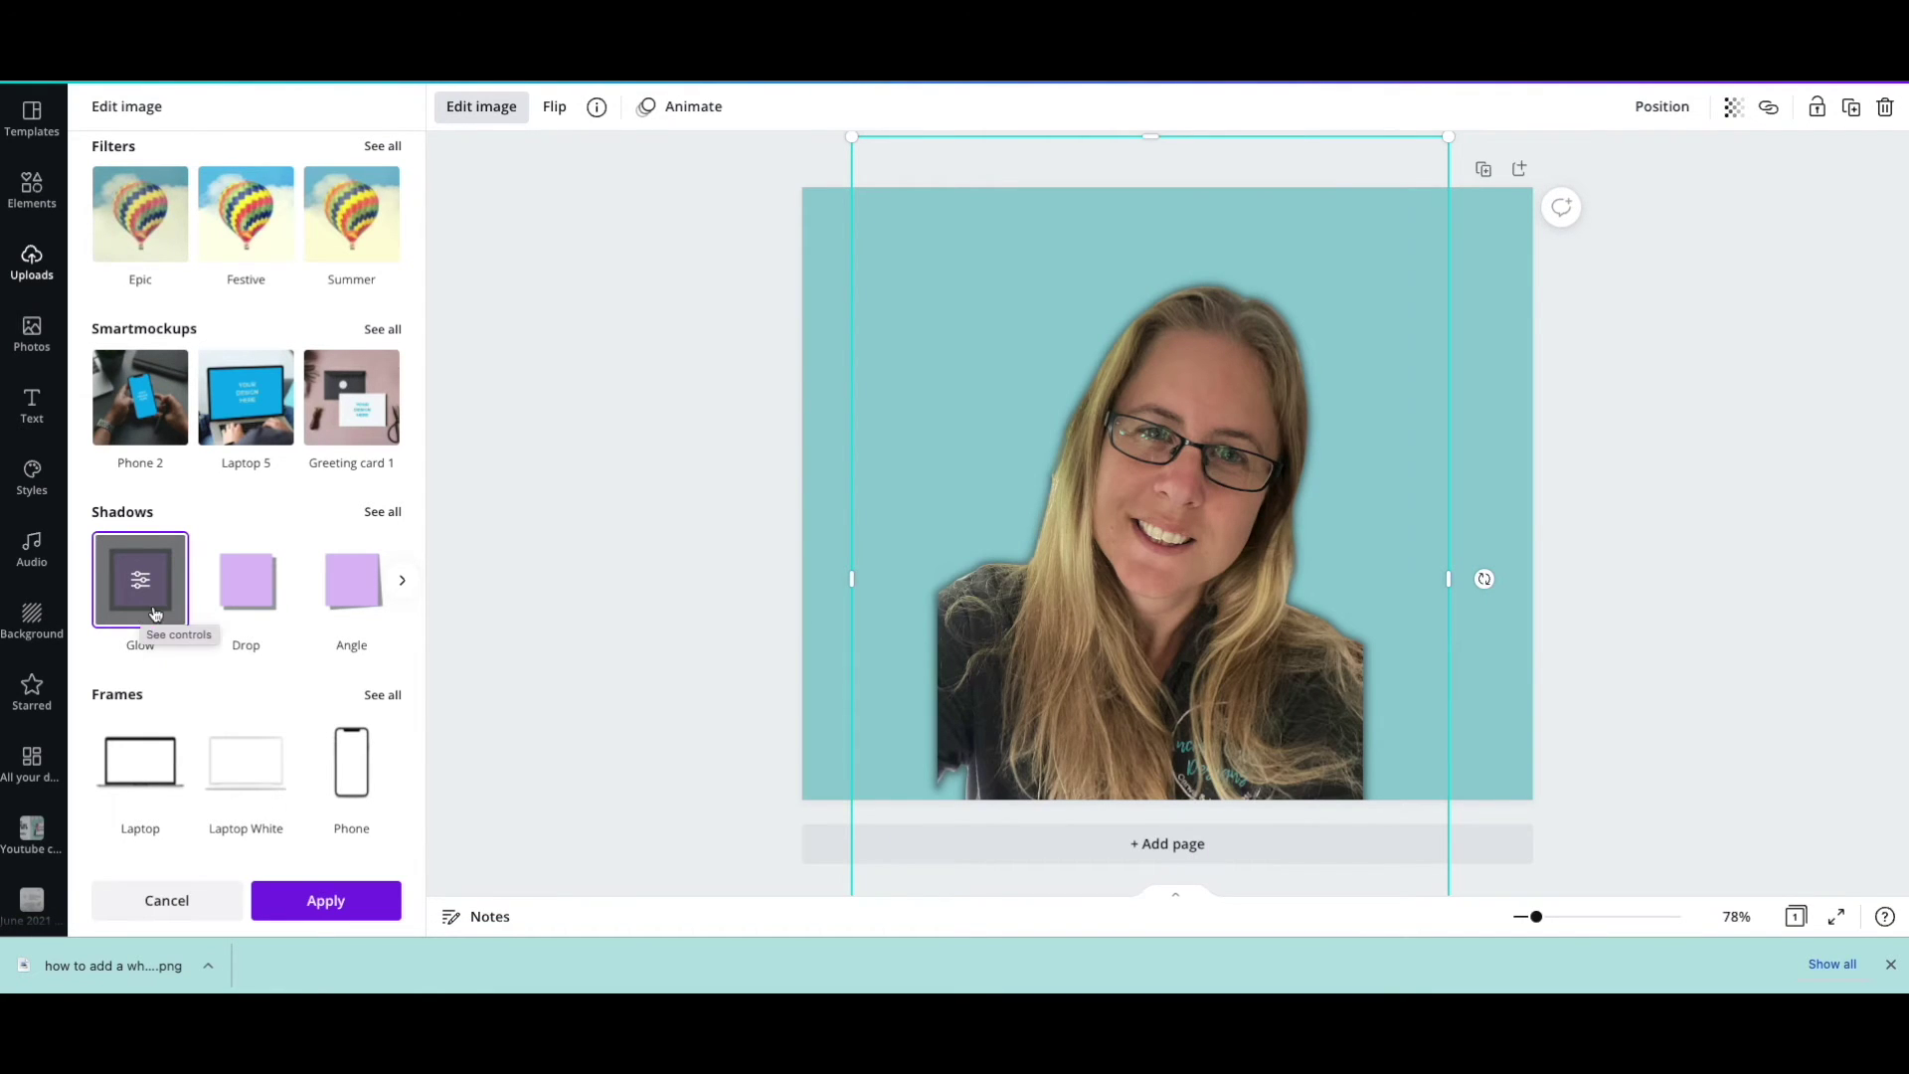
left_click(140, 577)
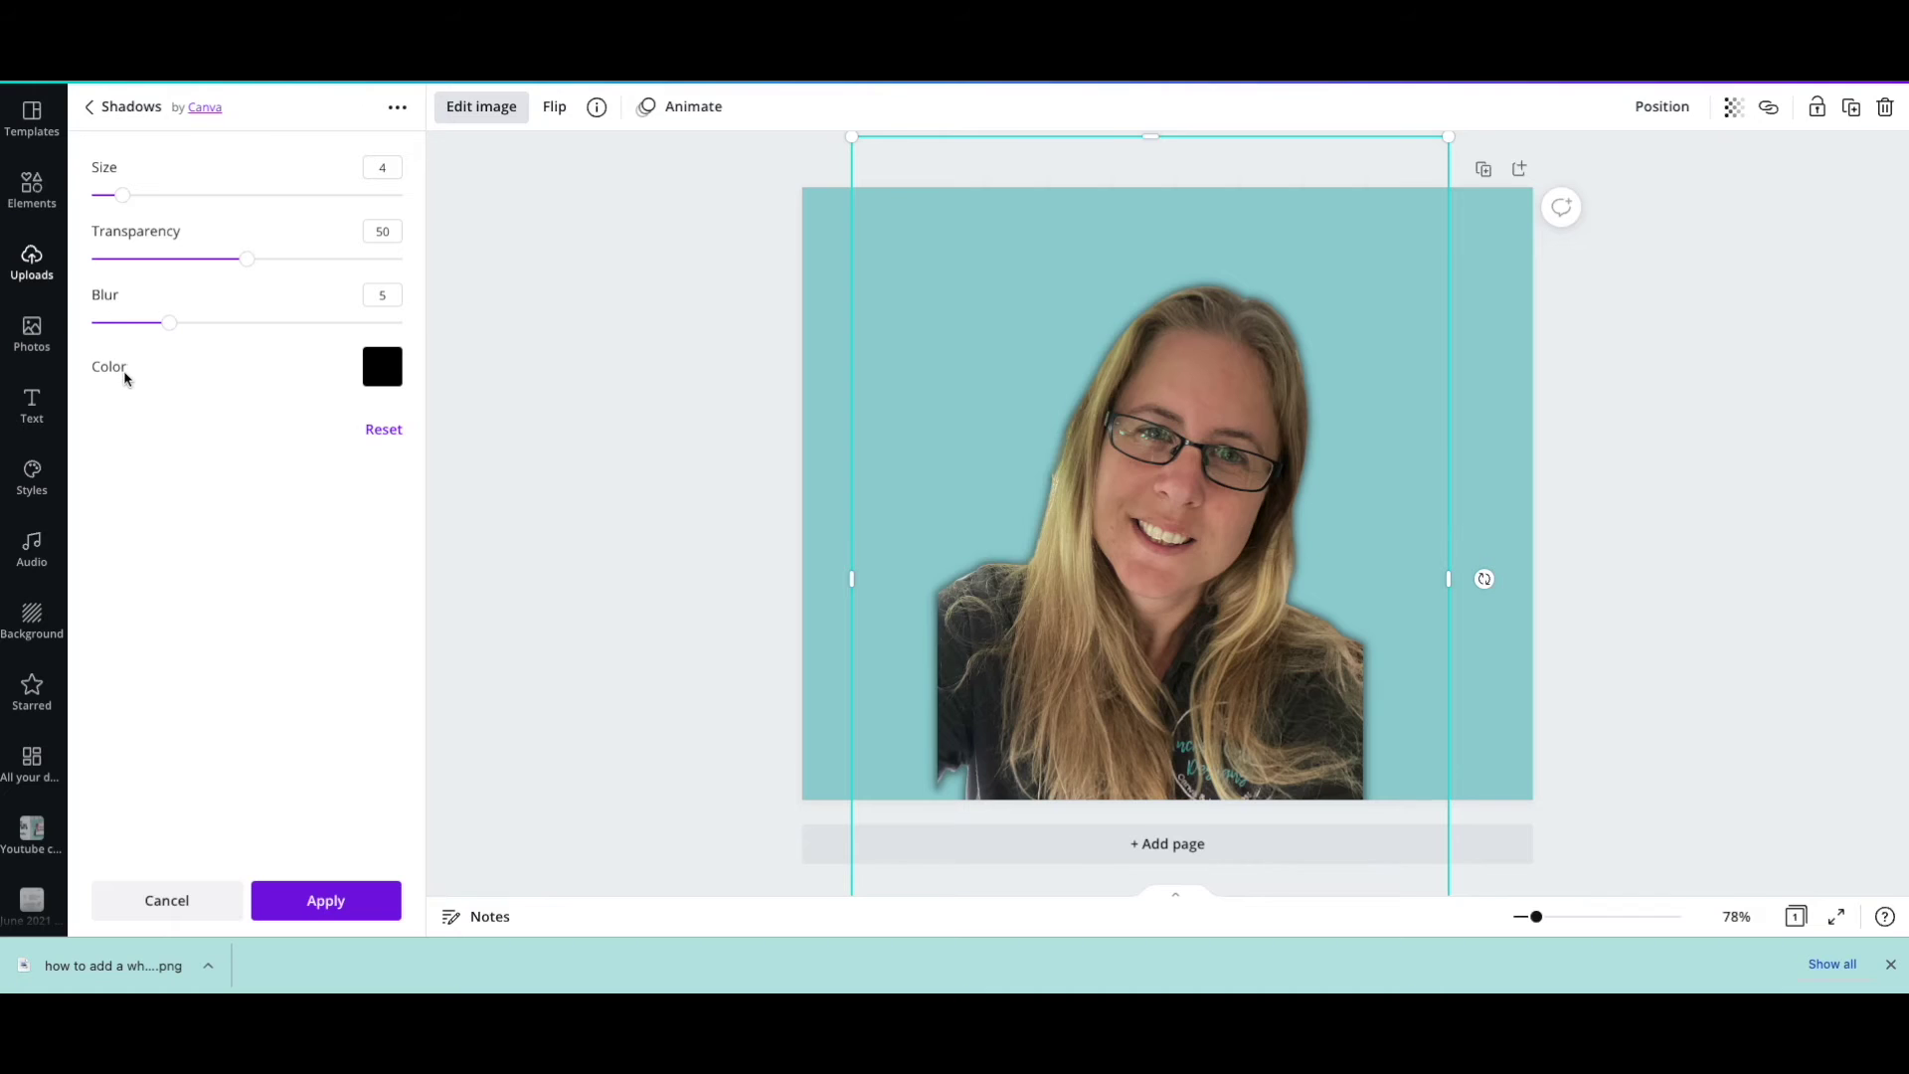
left_click(391, 376)
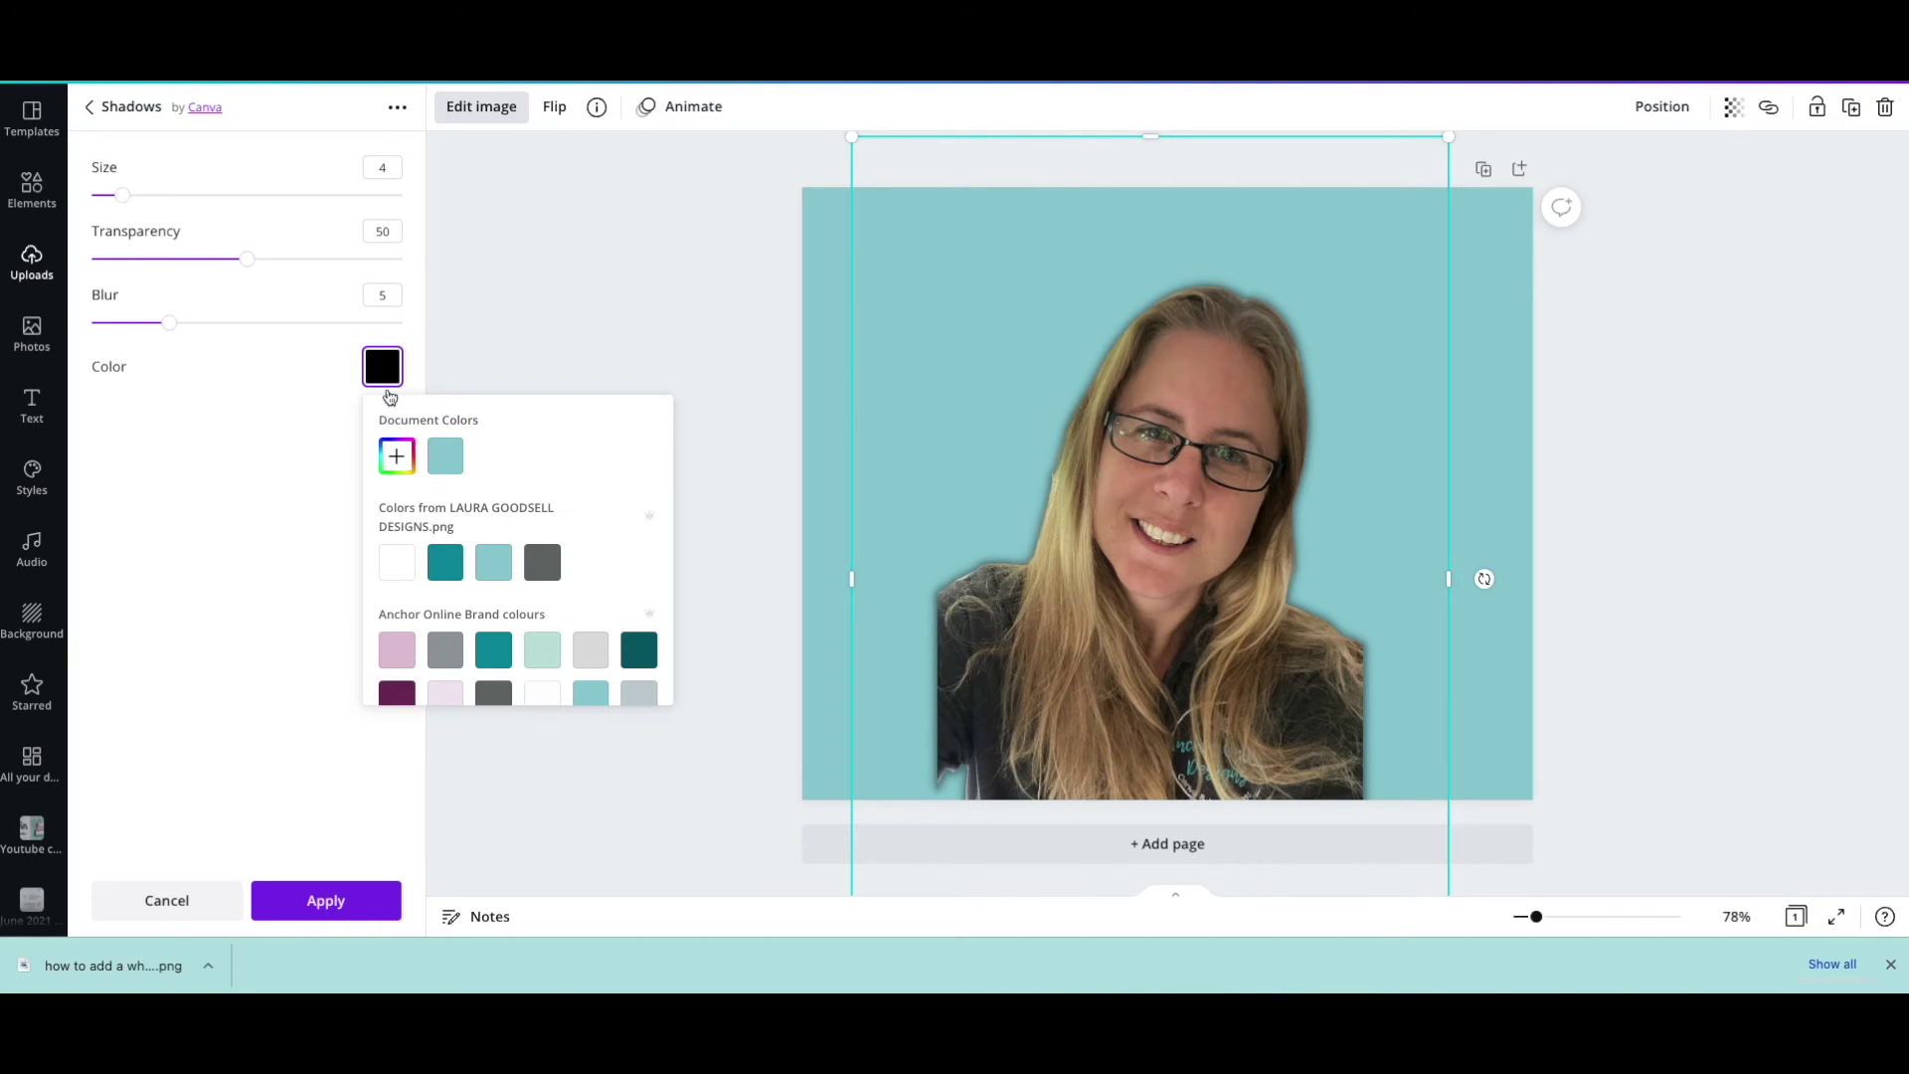
Set the glow to white with Blur 0, Transparency 100 and Size 21
left_click(401, 567)
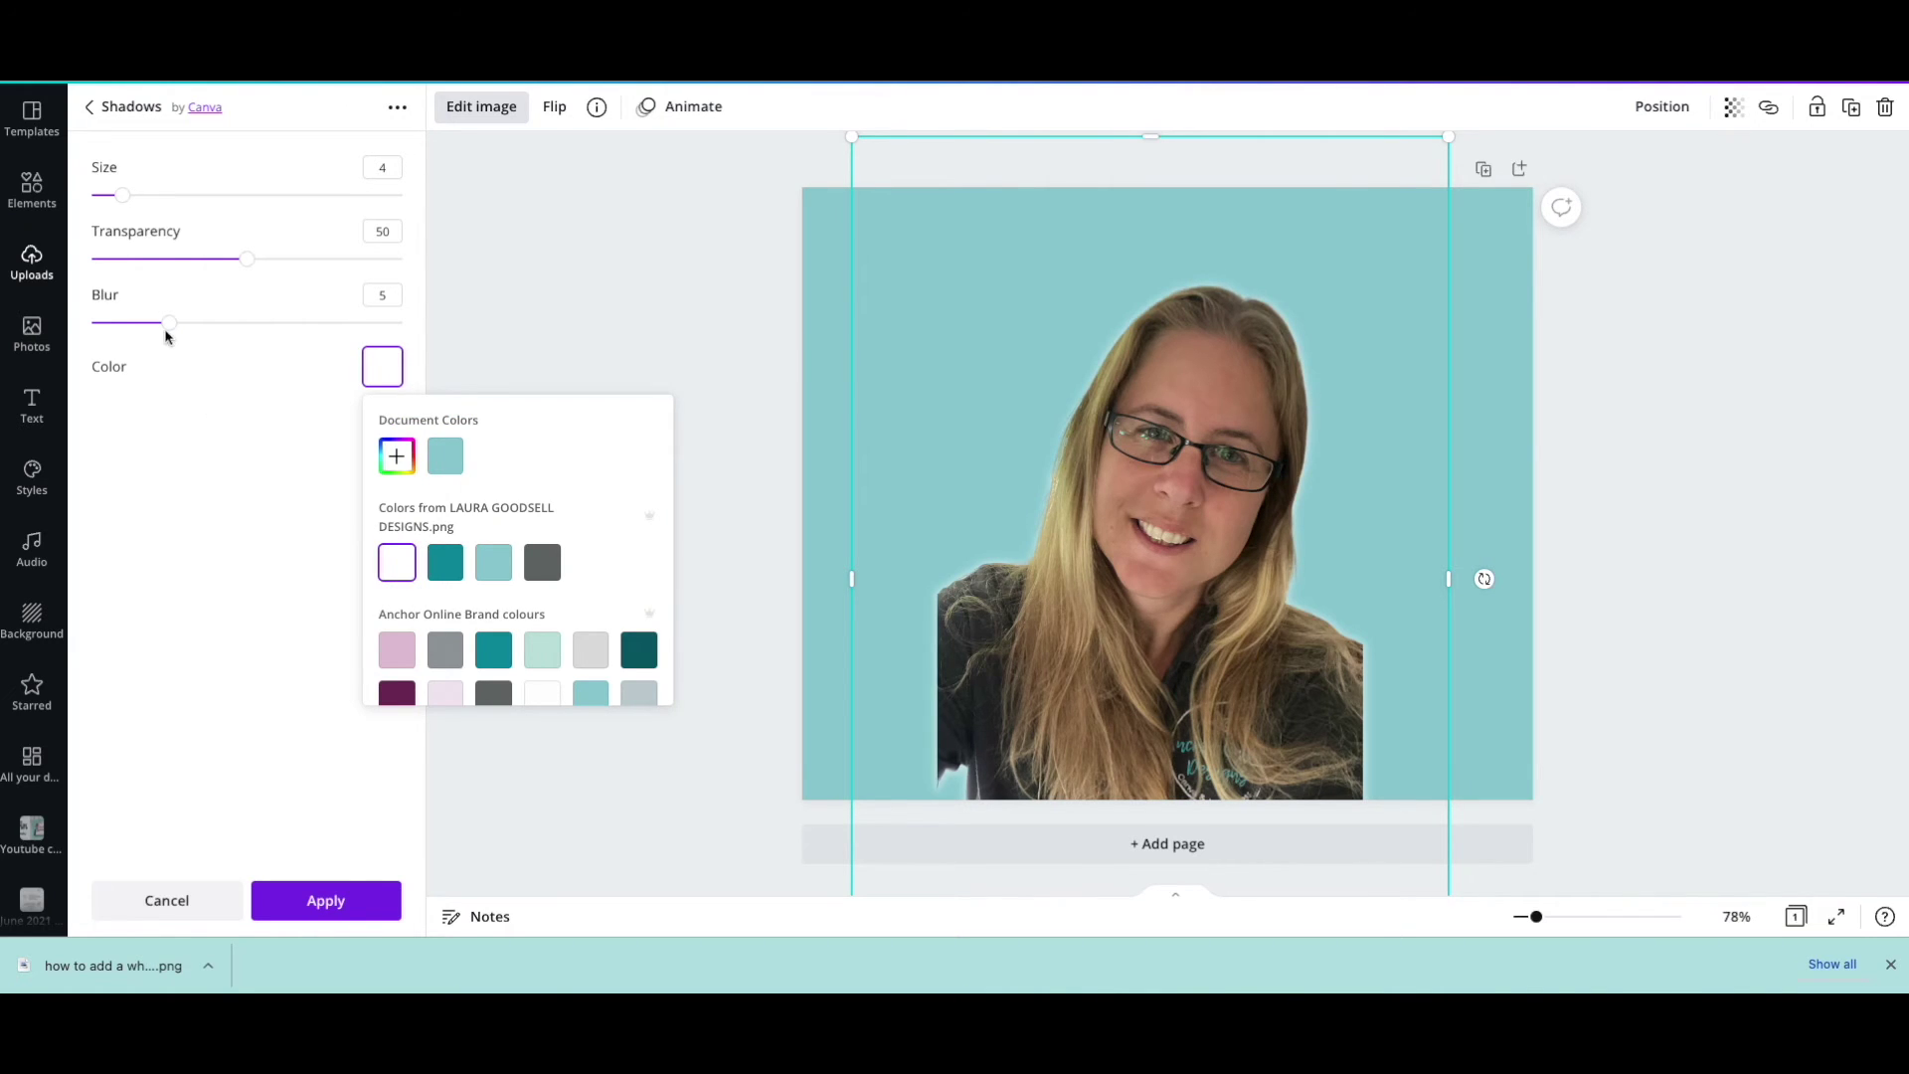
mouse_move(170, 327)
left_mouse_down()
mouse_move(436, 329)
mouse_move(70, 325)
left_mouse_up()
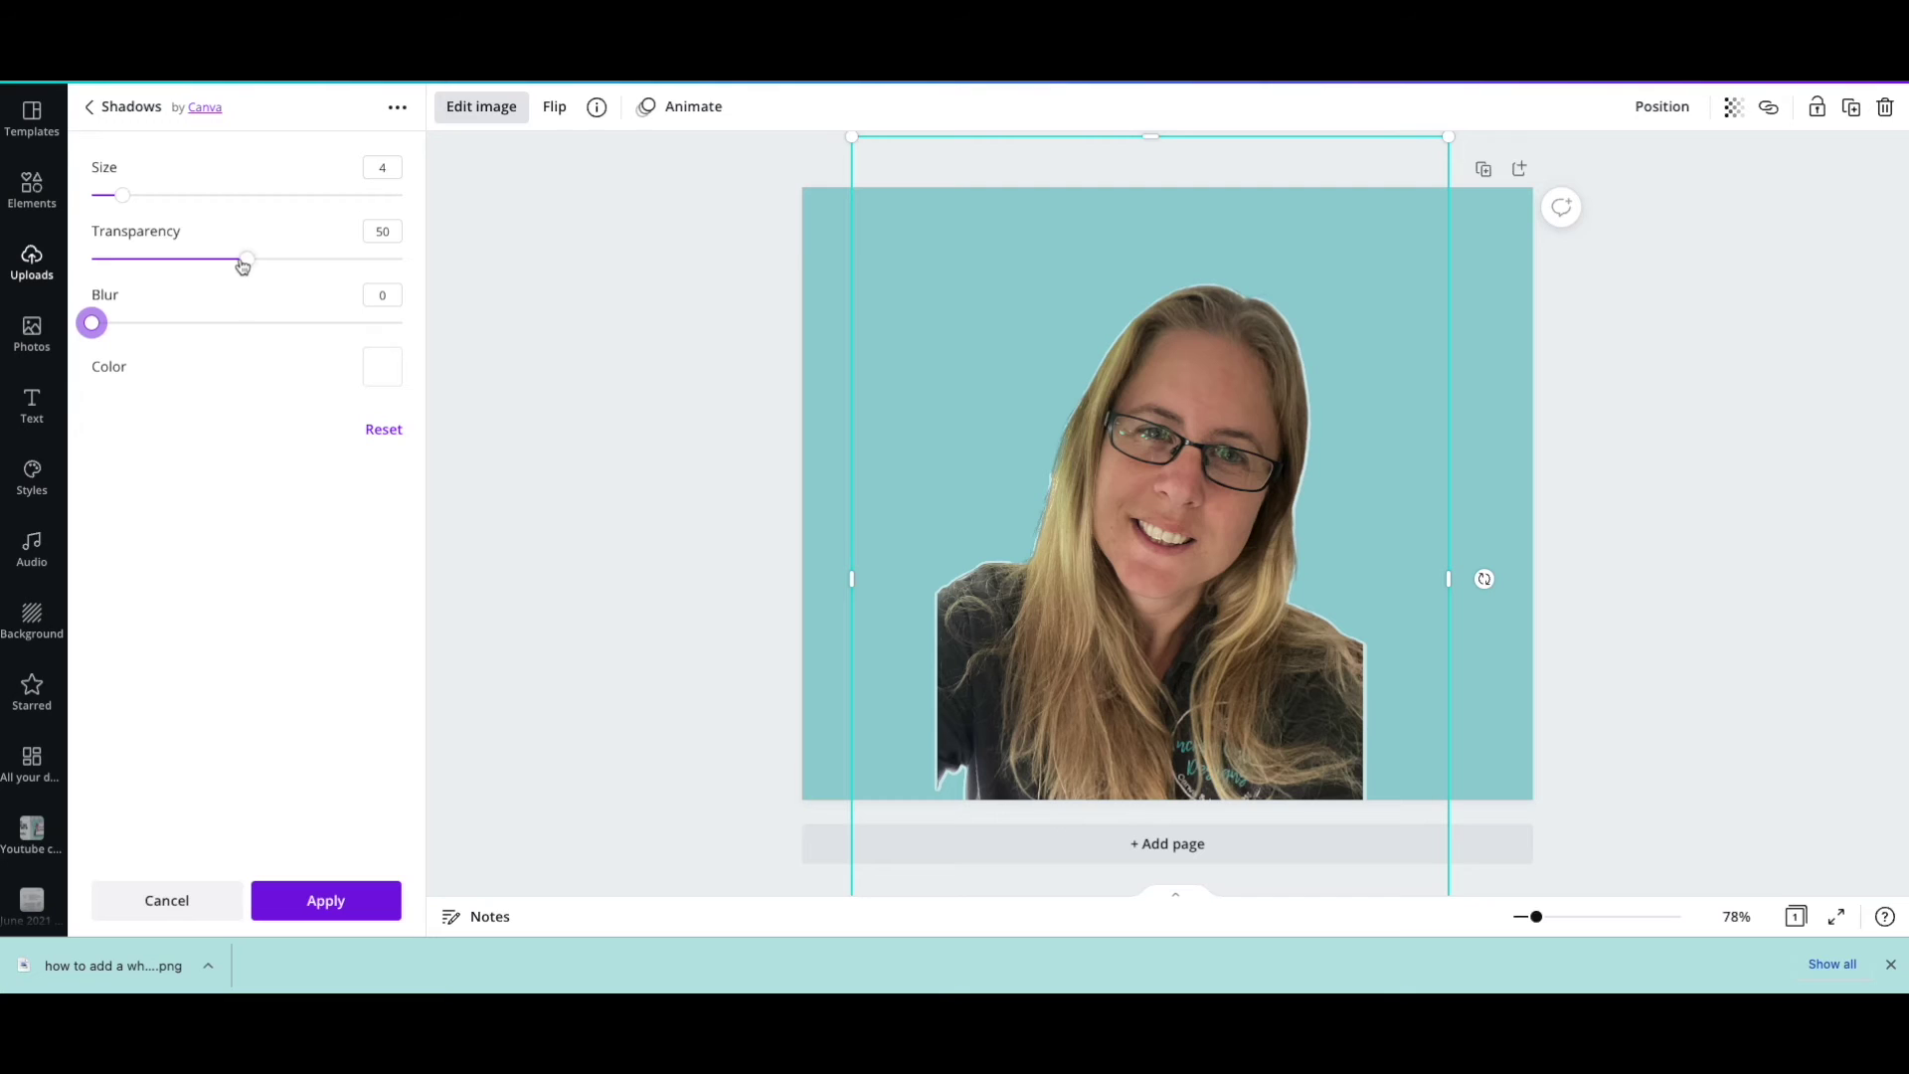
left_click_drag(246, 267, 441, 279)
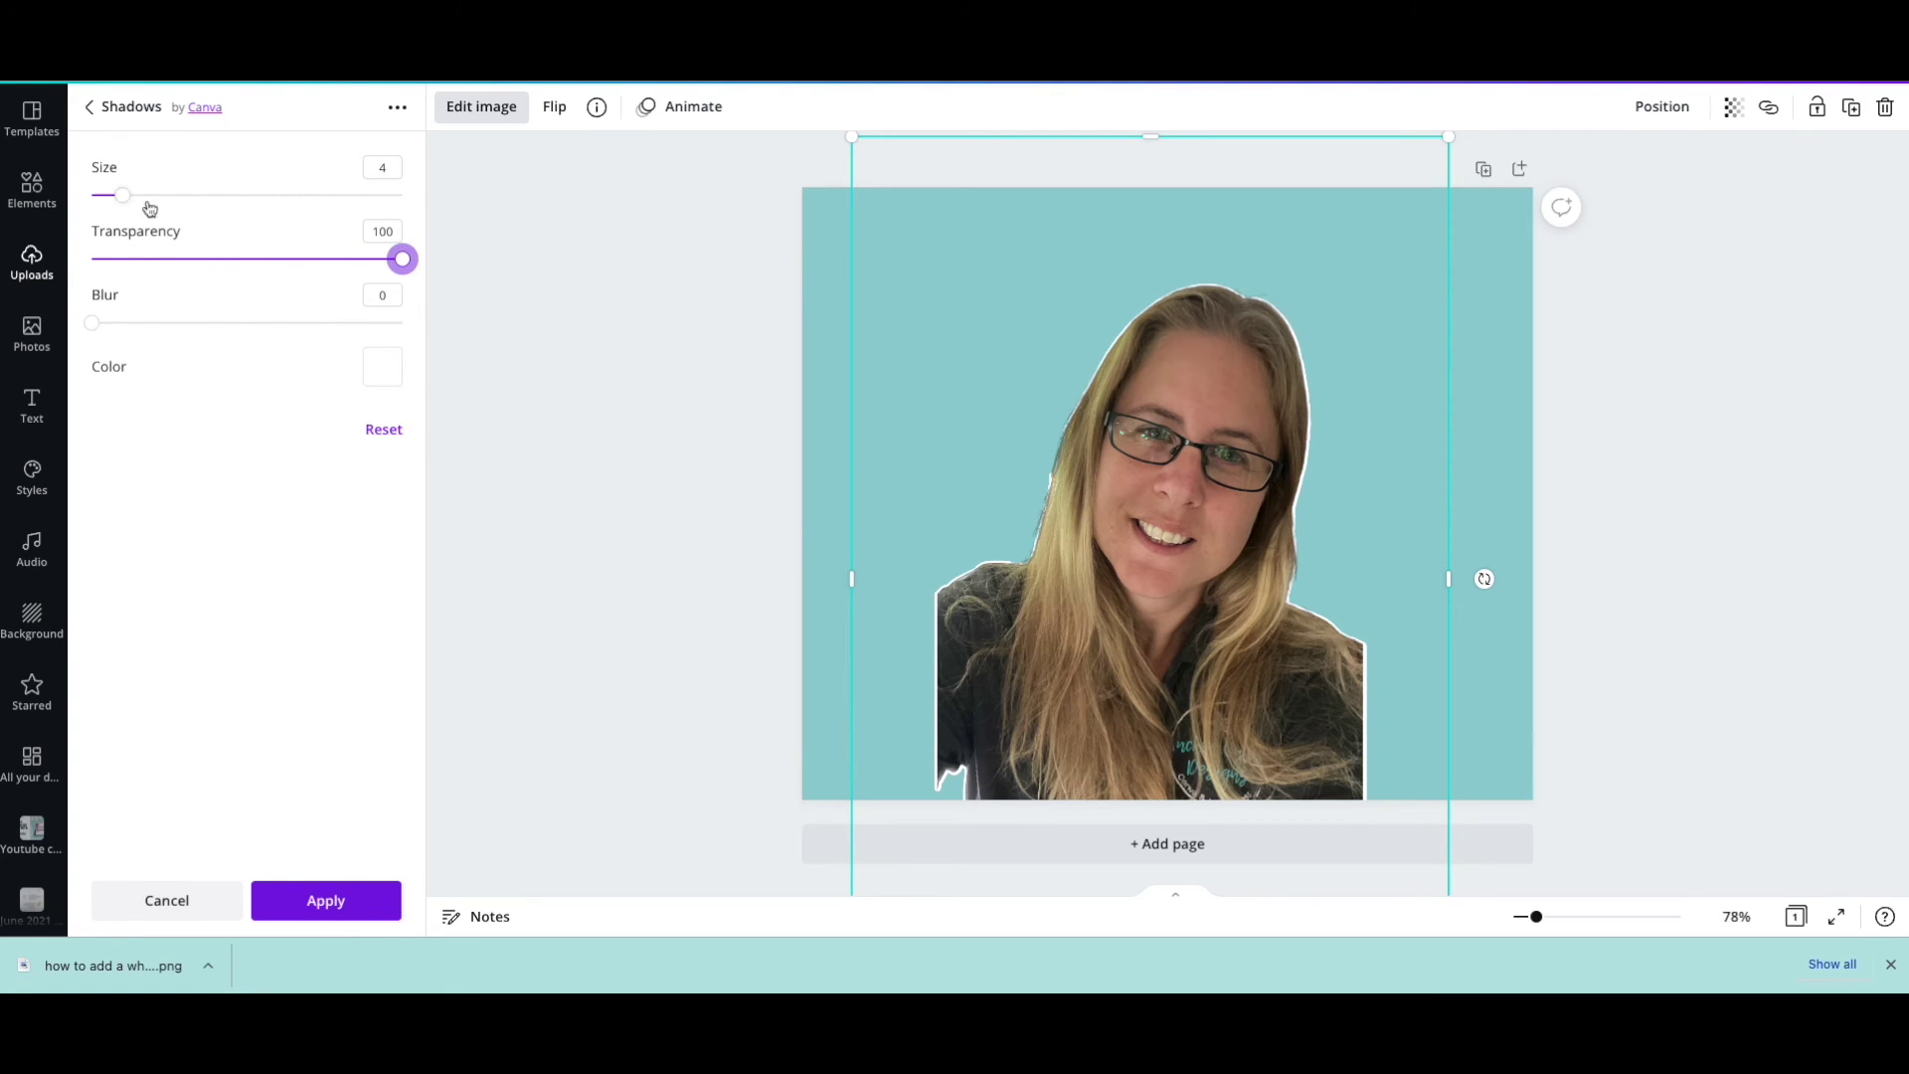
left_click_drag(124, 196, 168, 197)
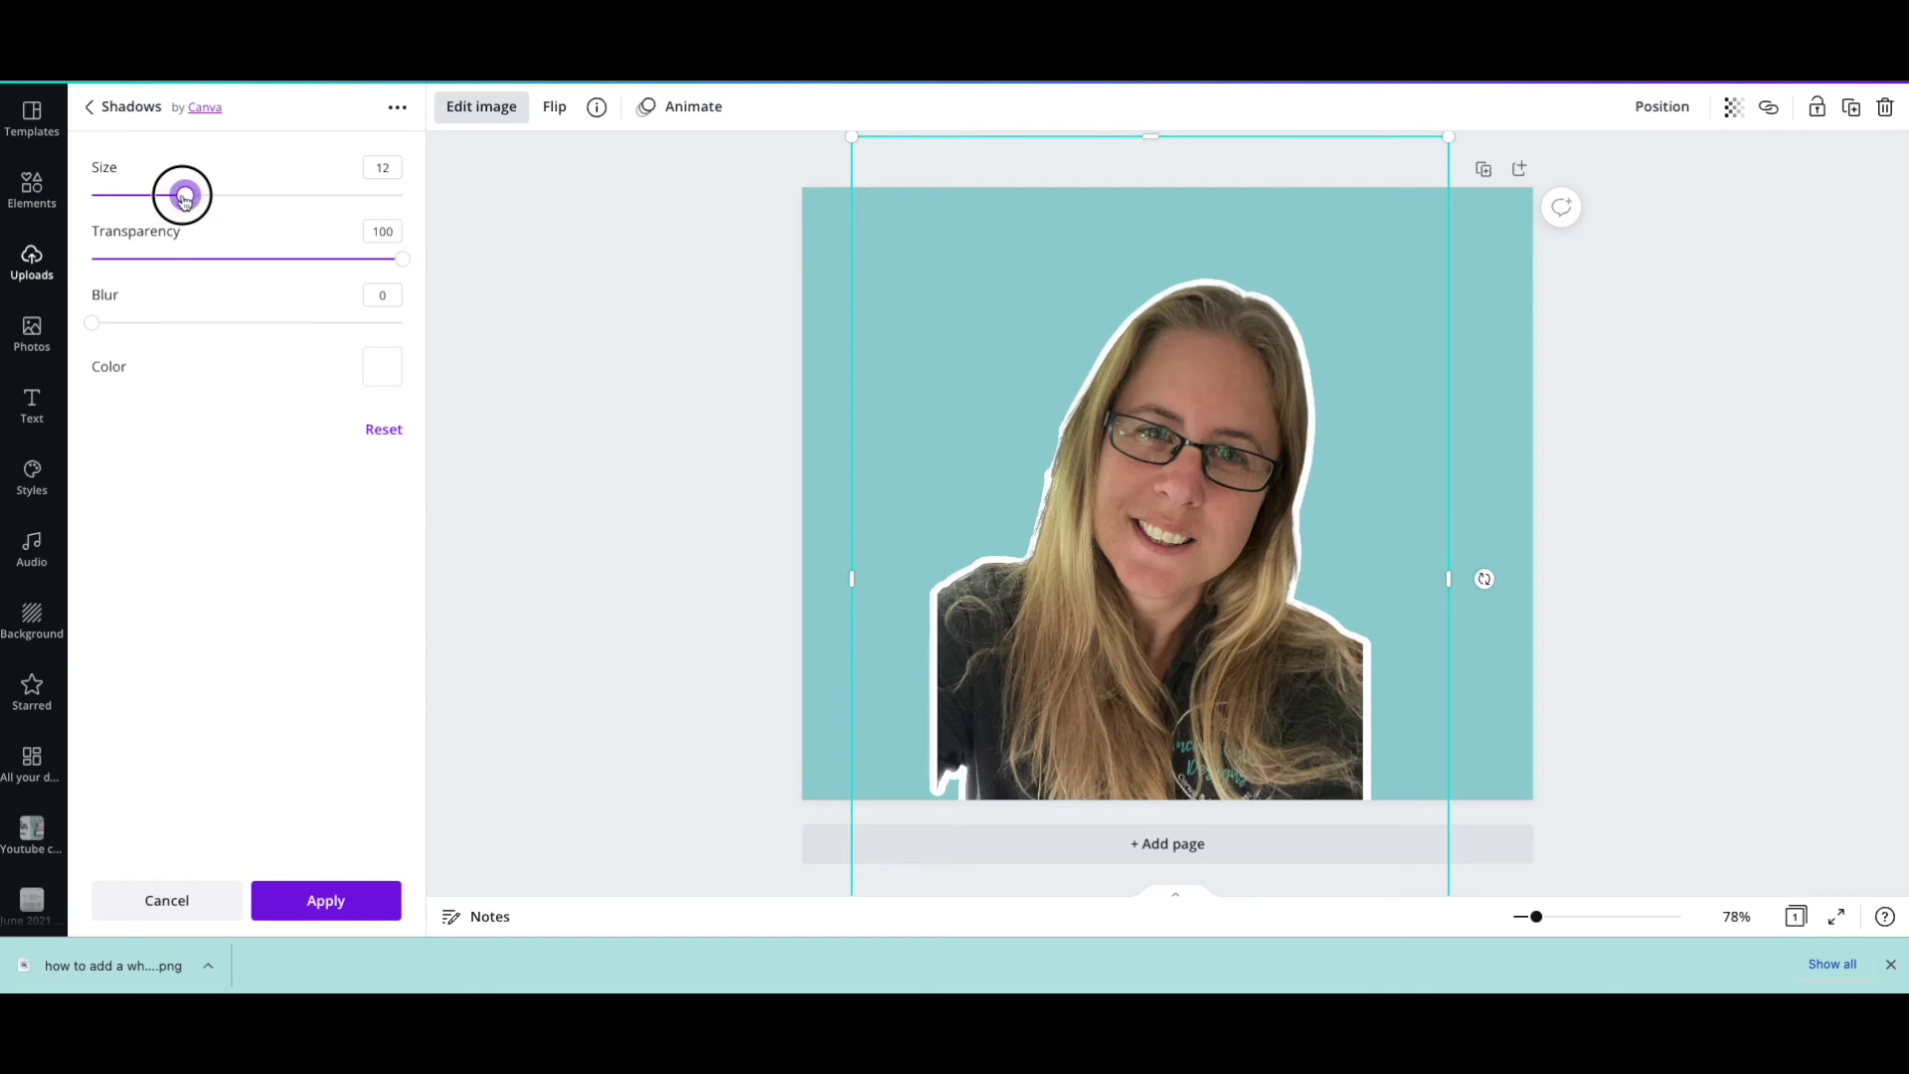
left_click_drag(169, 199, 261, 205)
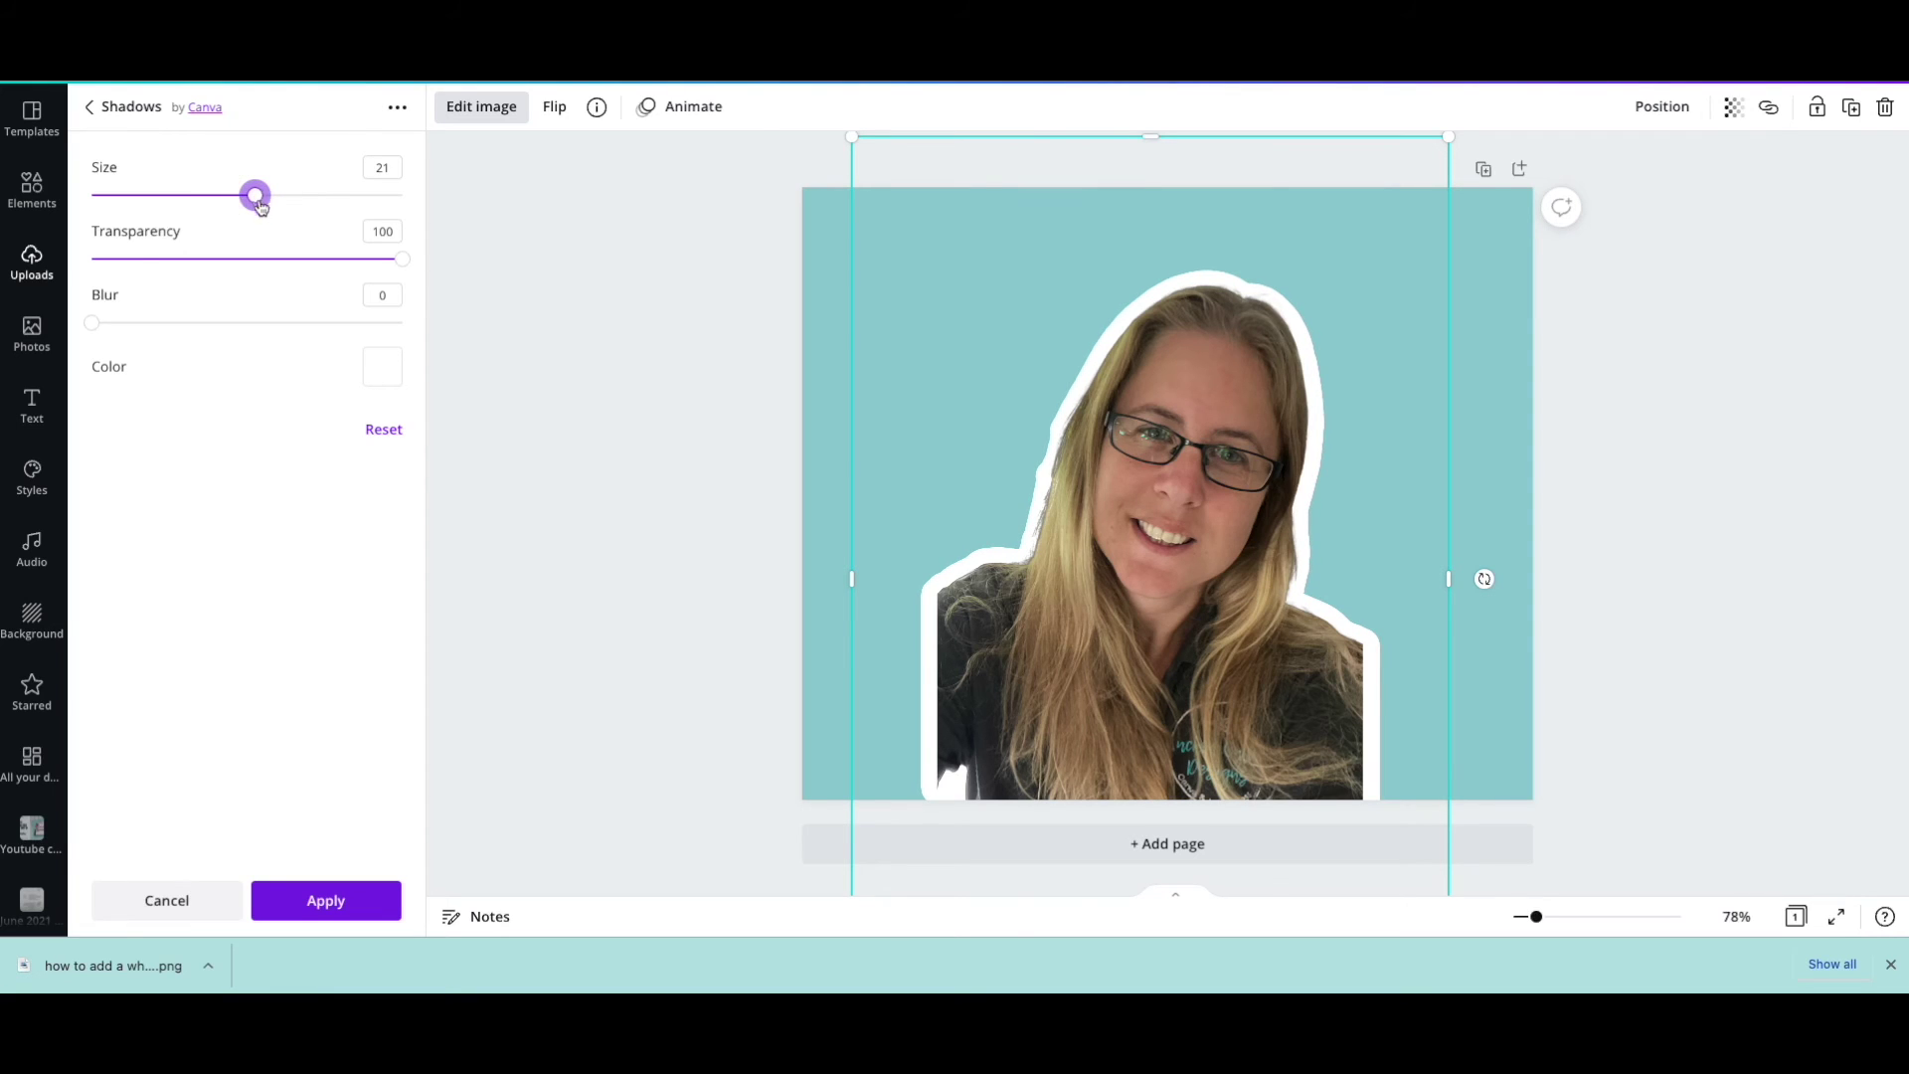
left_click(327, 901)
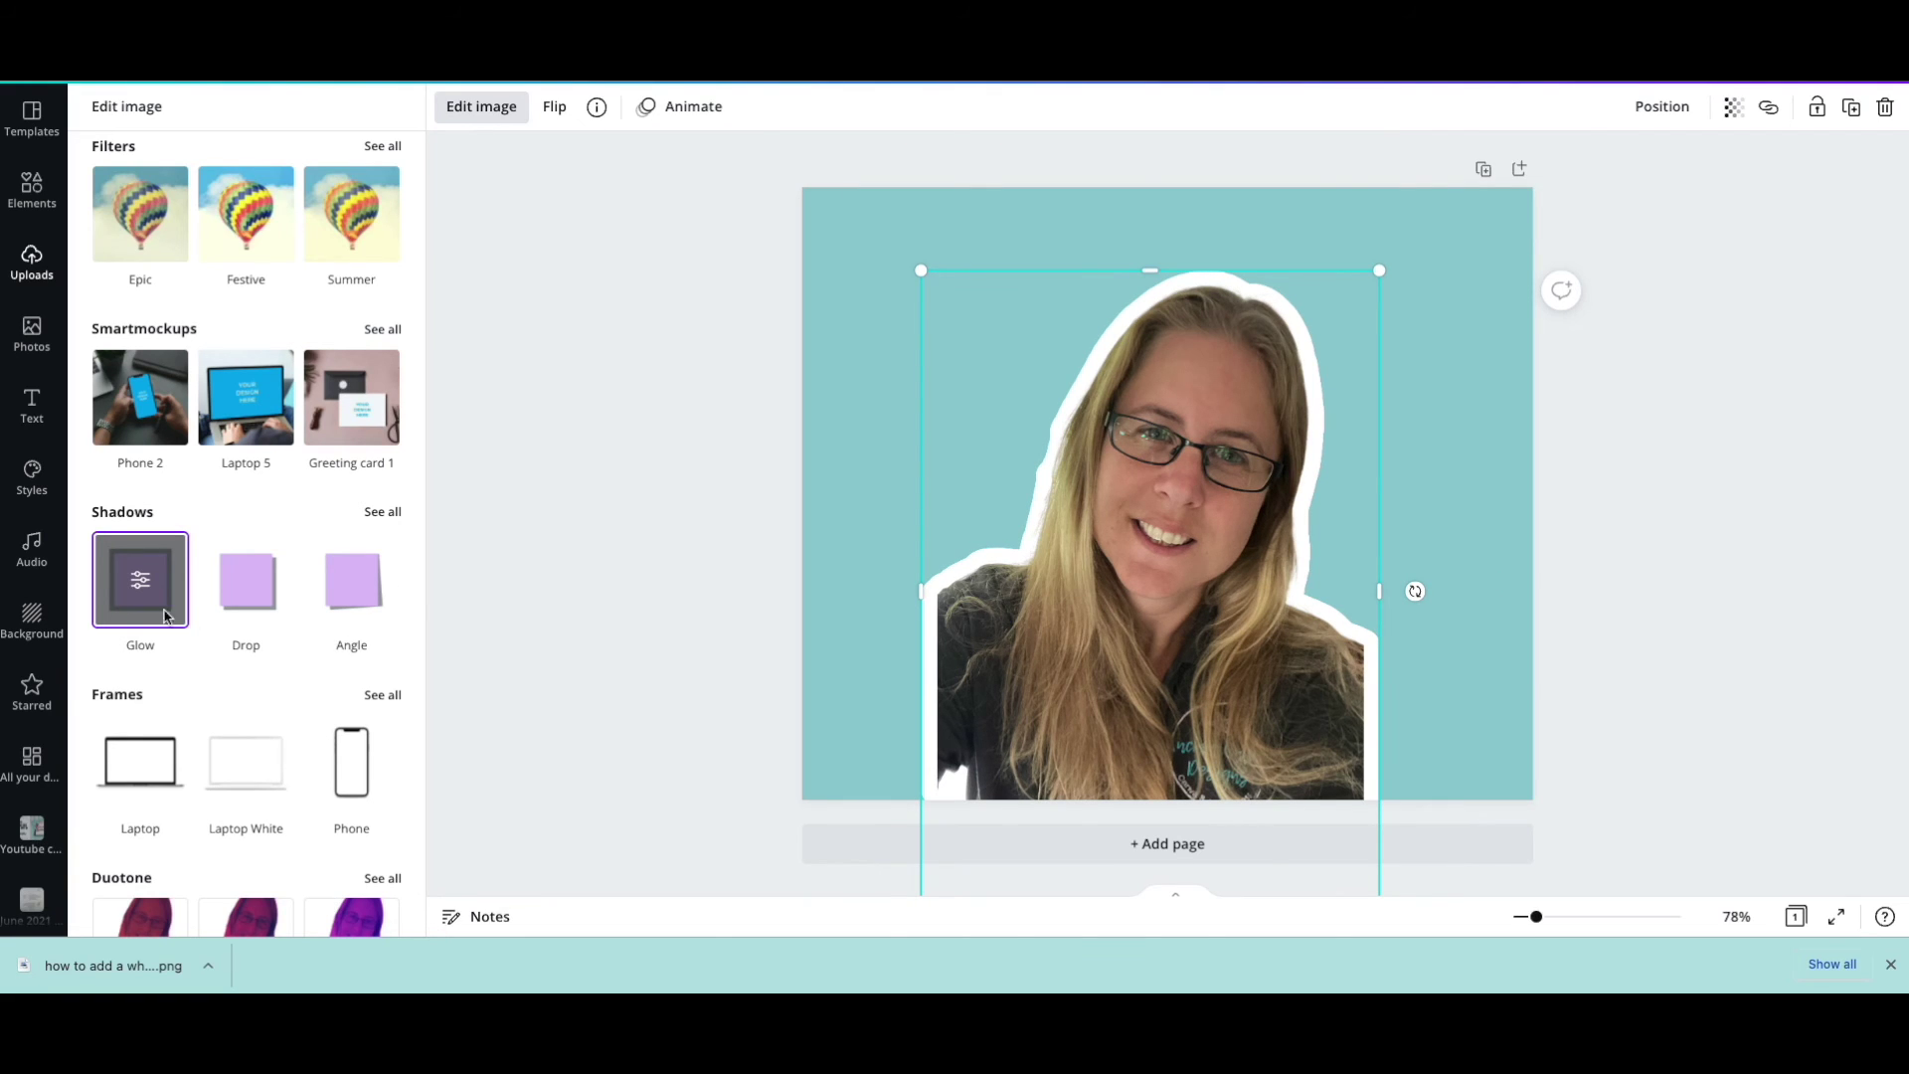
Shift the outlined portrait right and enlarge it past the page's right edge
left_click(138, 587)
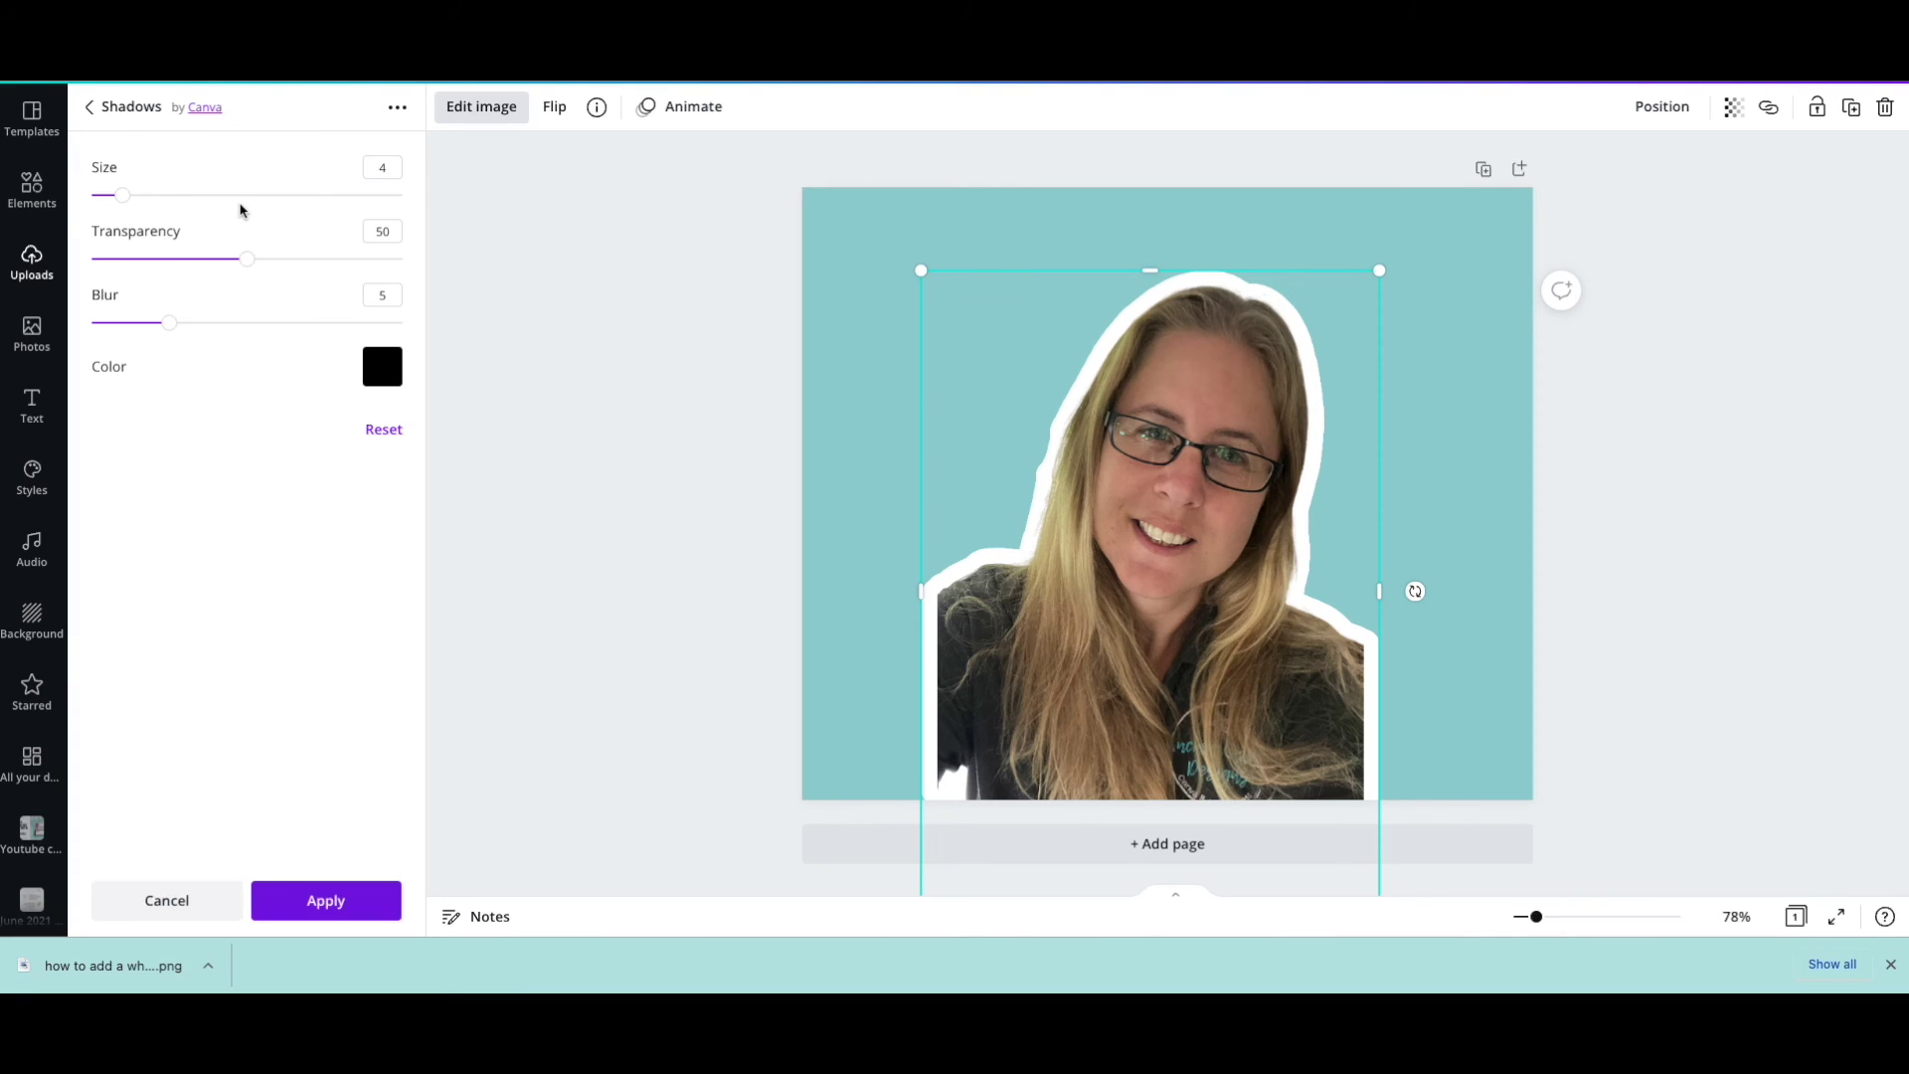
left_click(628, 617)
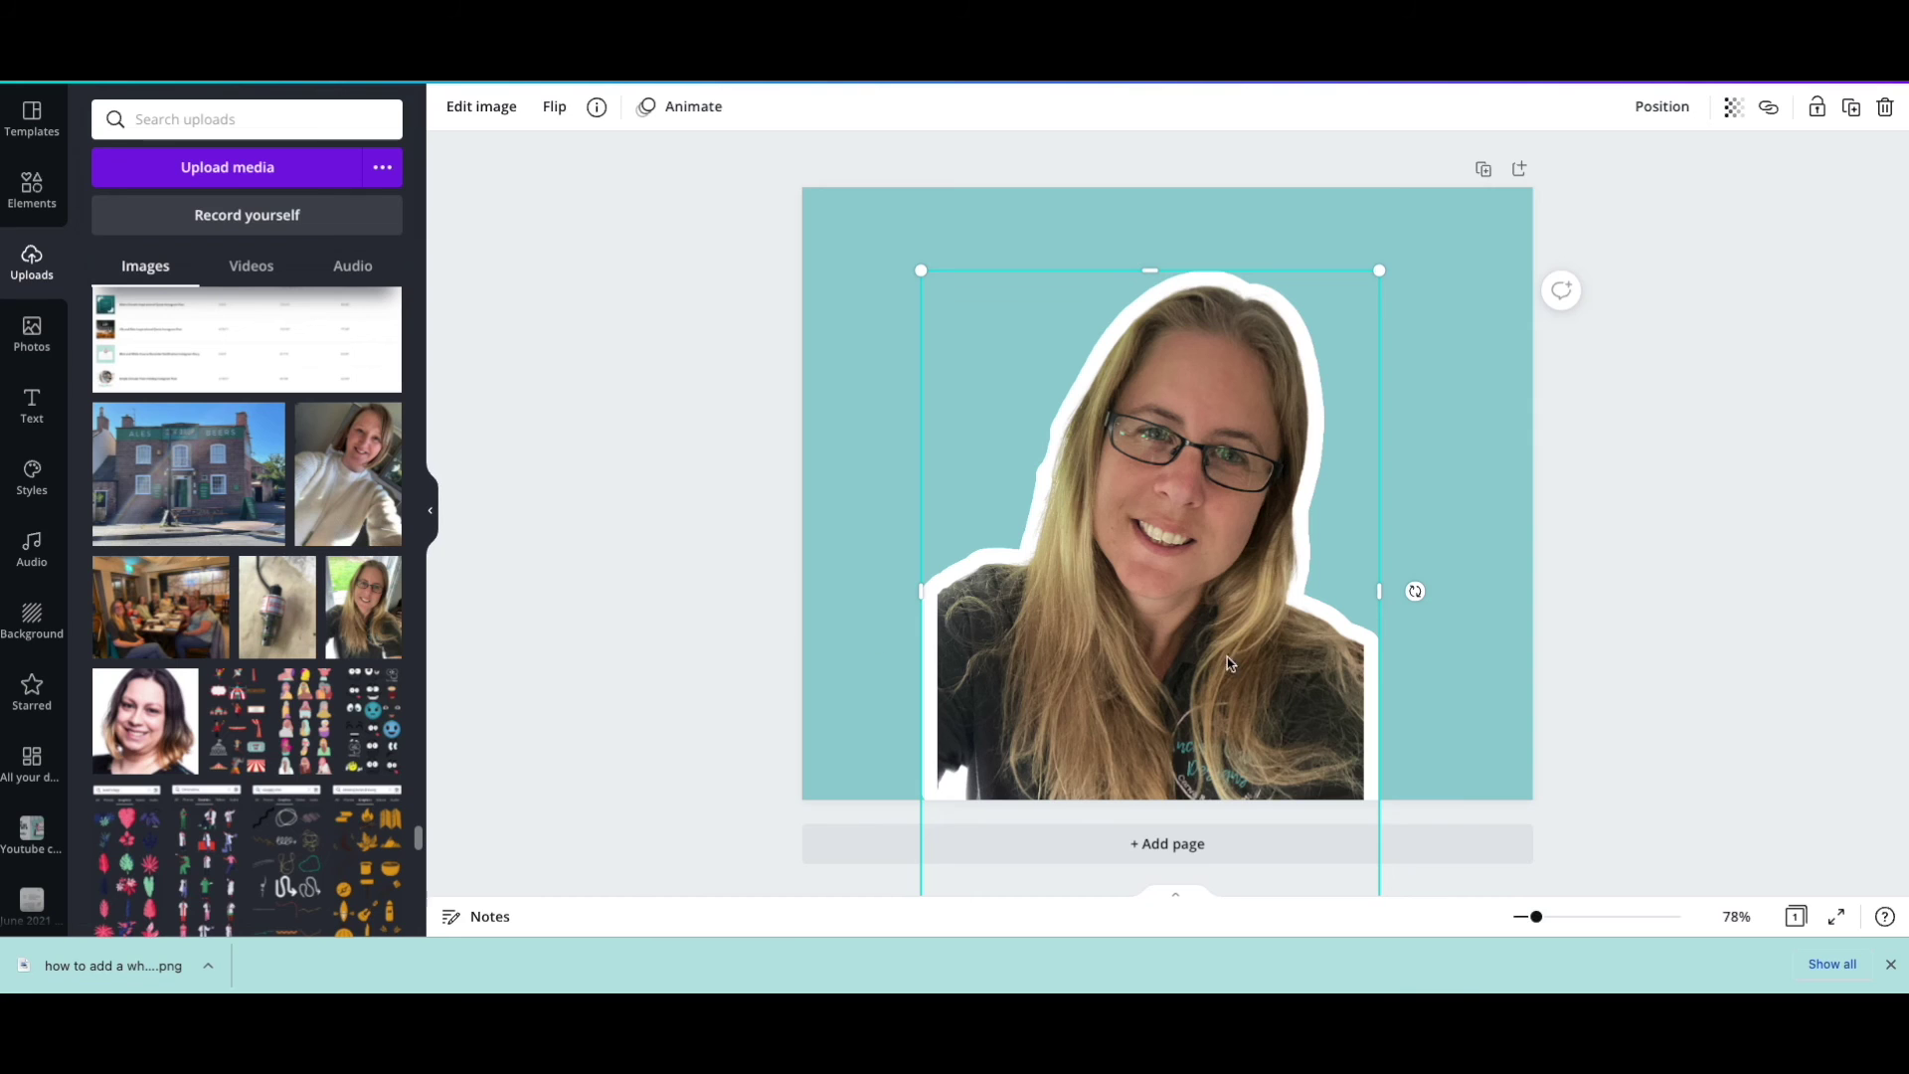
left_click_drag(1210, 645, 1376, 639)
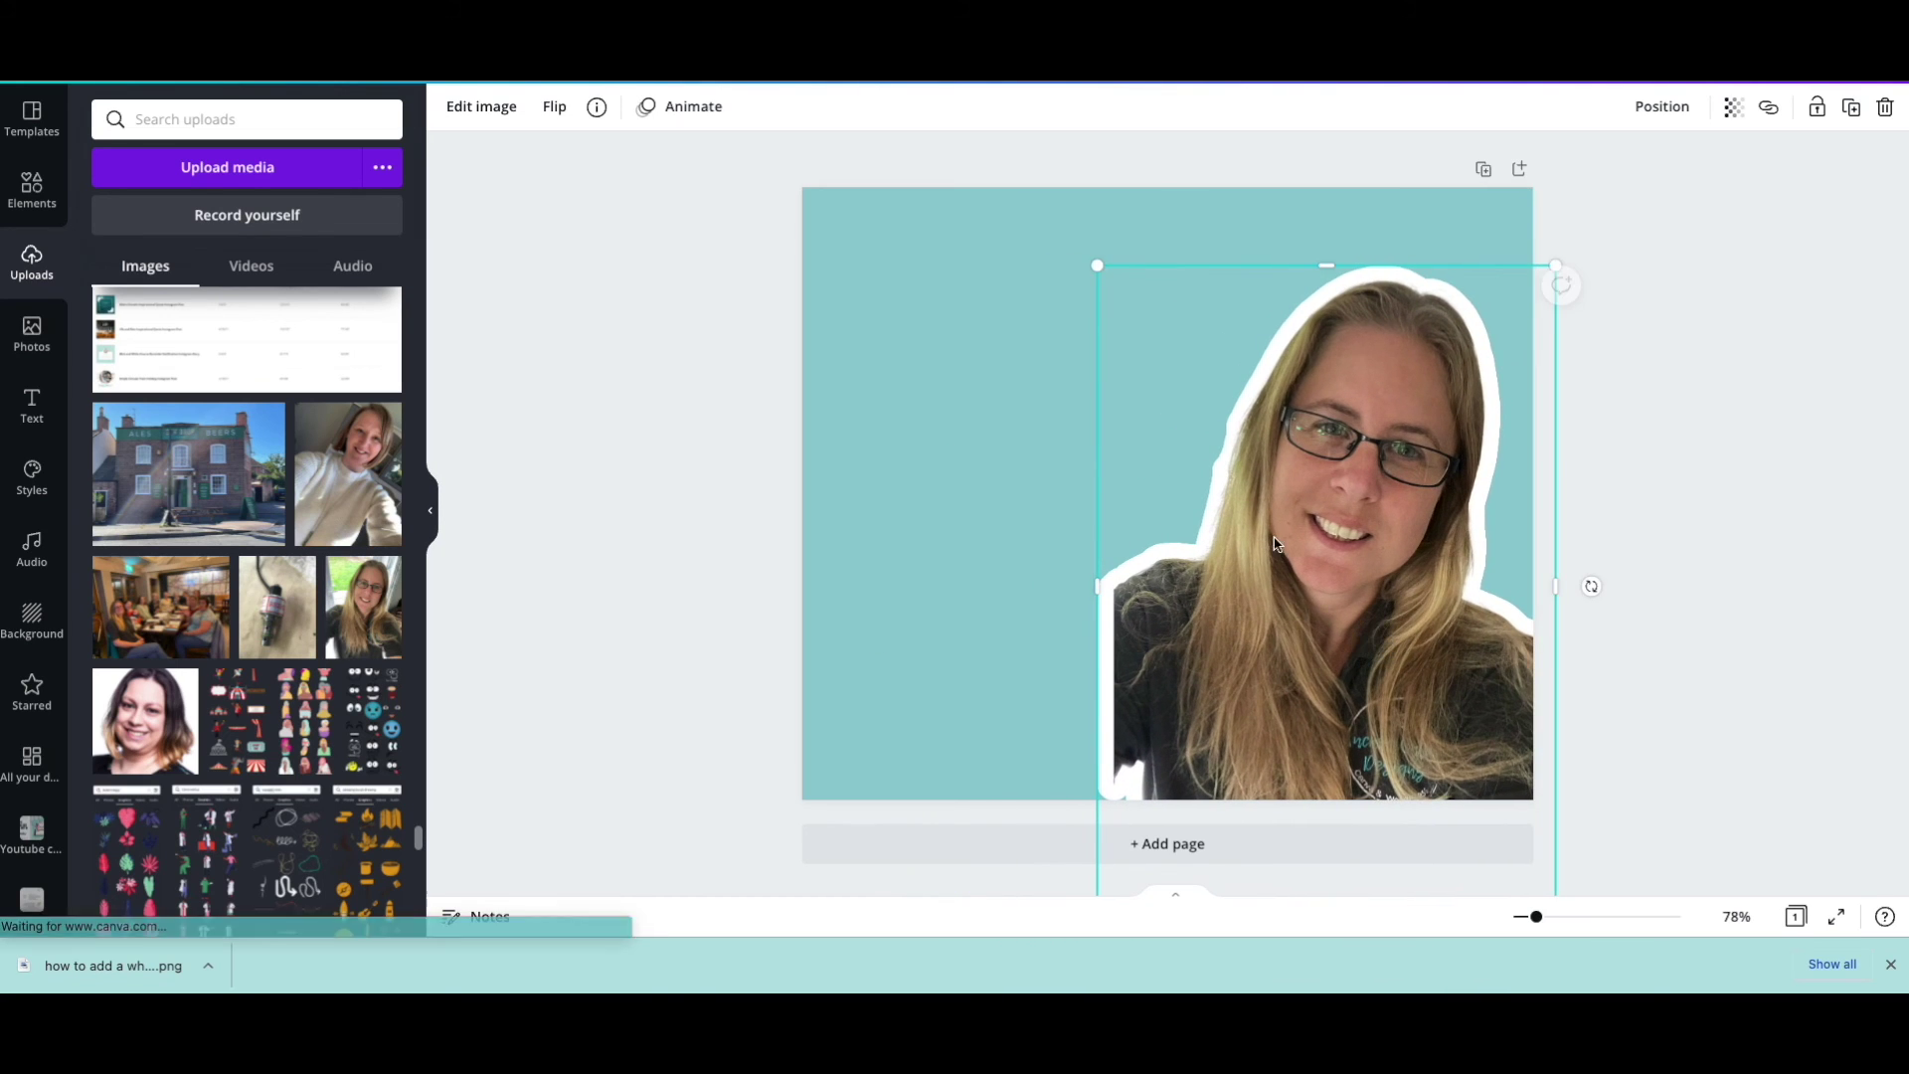
mouse_move(1100, 263)
left_mouse_down()
mouse_move(977, 209)
mouse_move(1044, 268)
left_mouse_up()
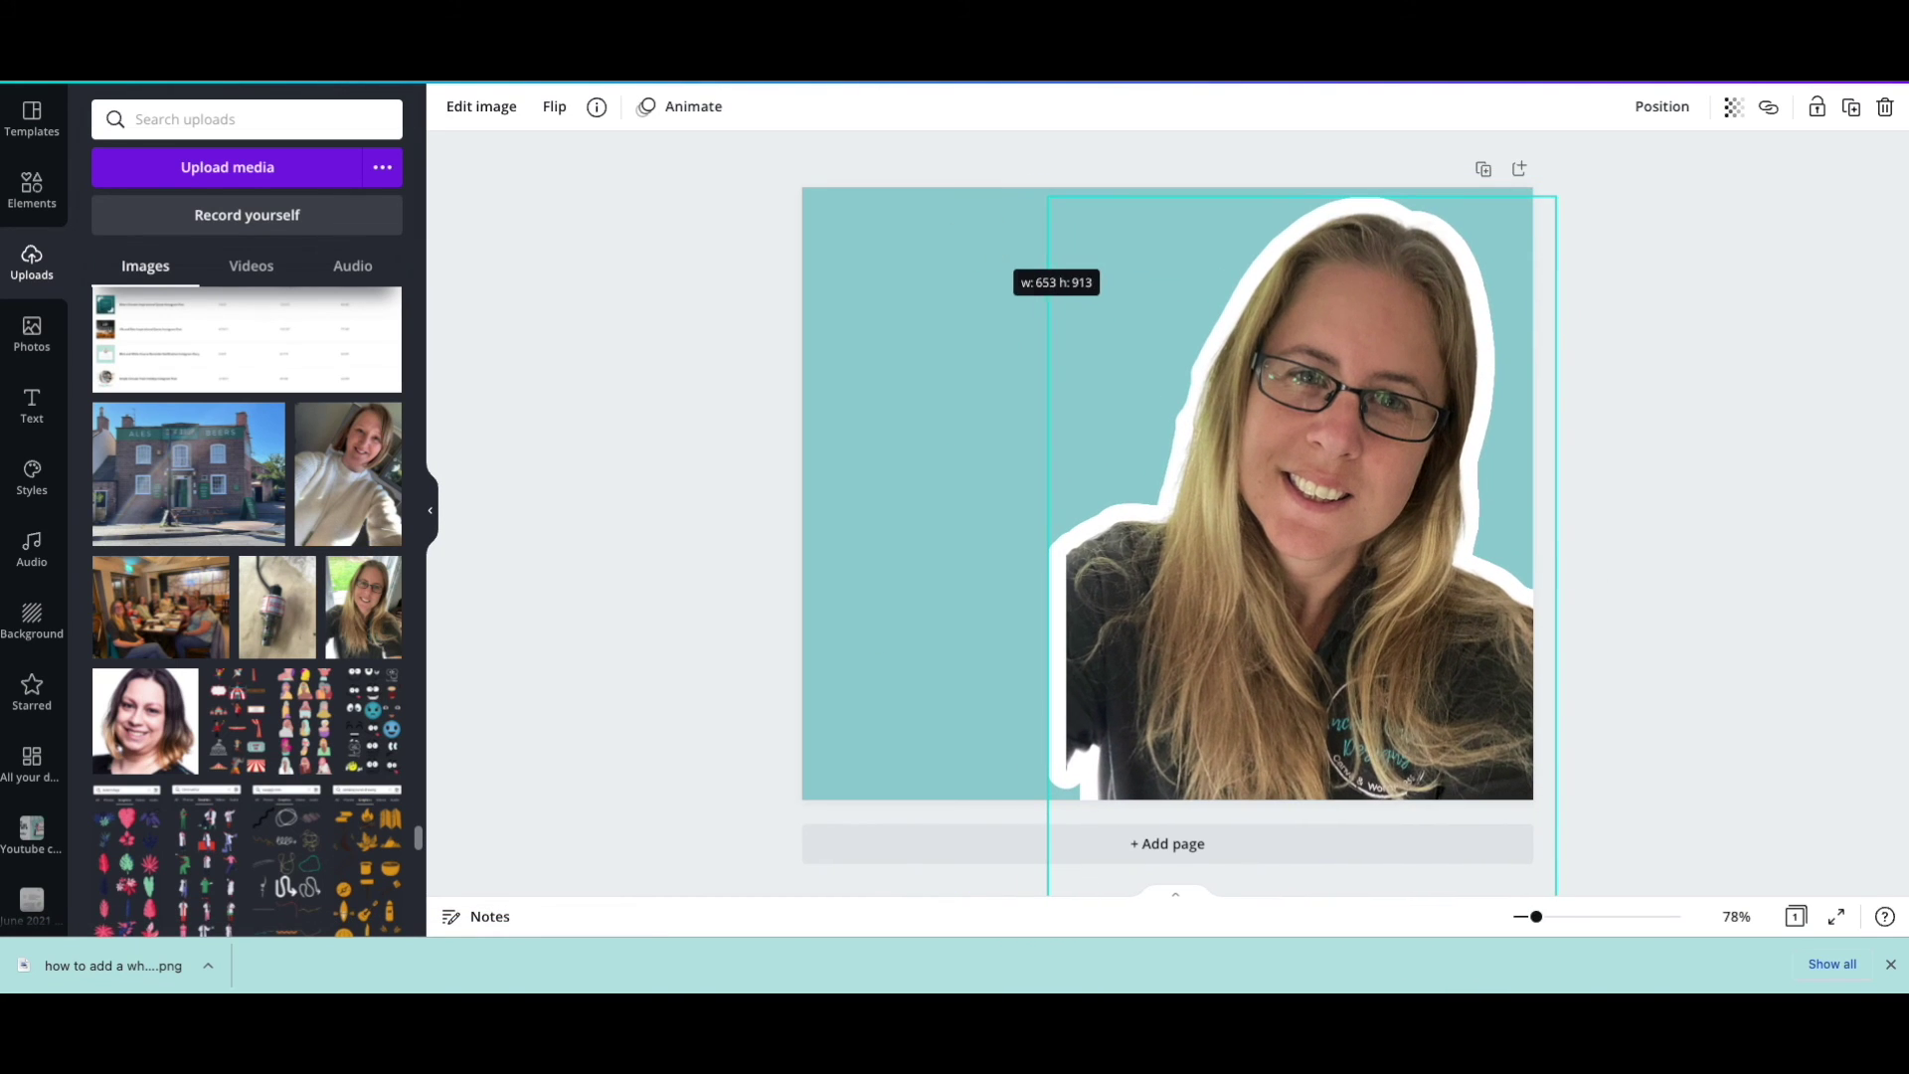
Search Elements for 'shape' and add a circle to the page
left_click(693, 572)
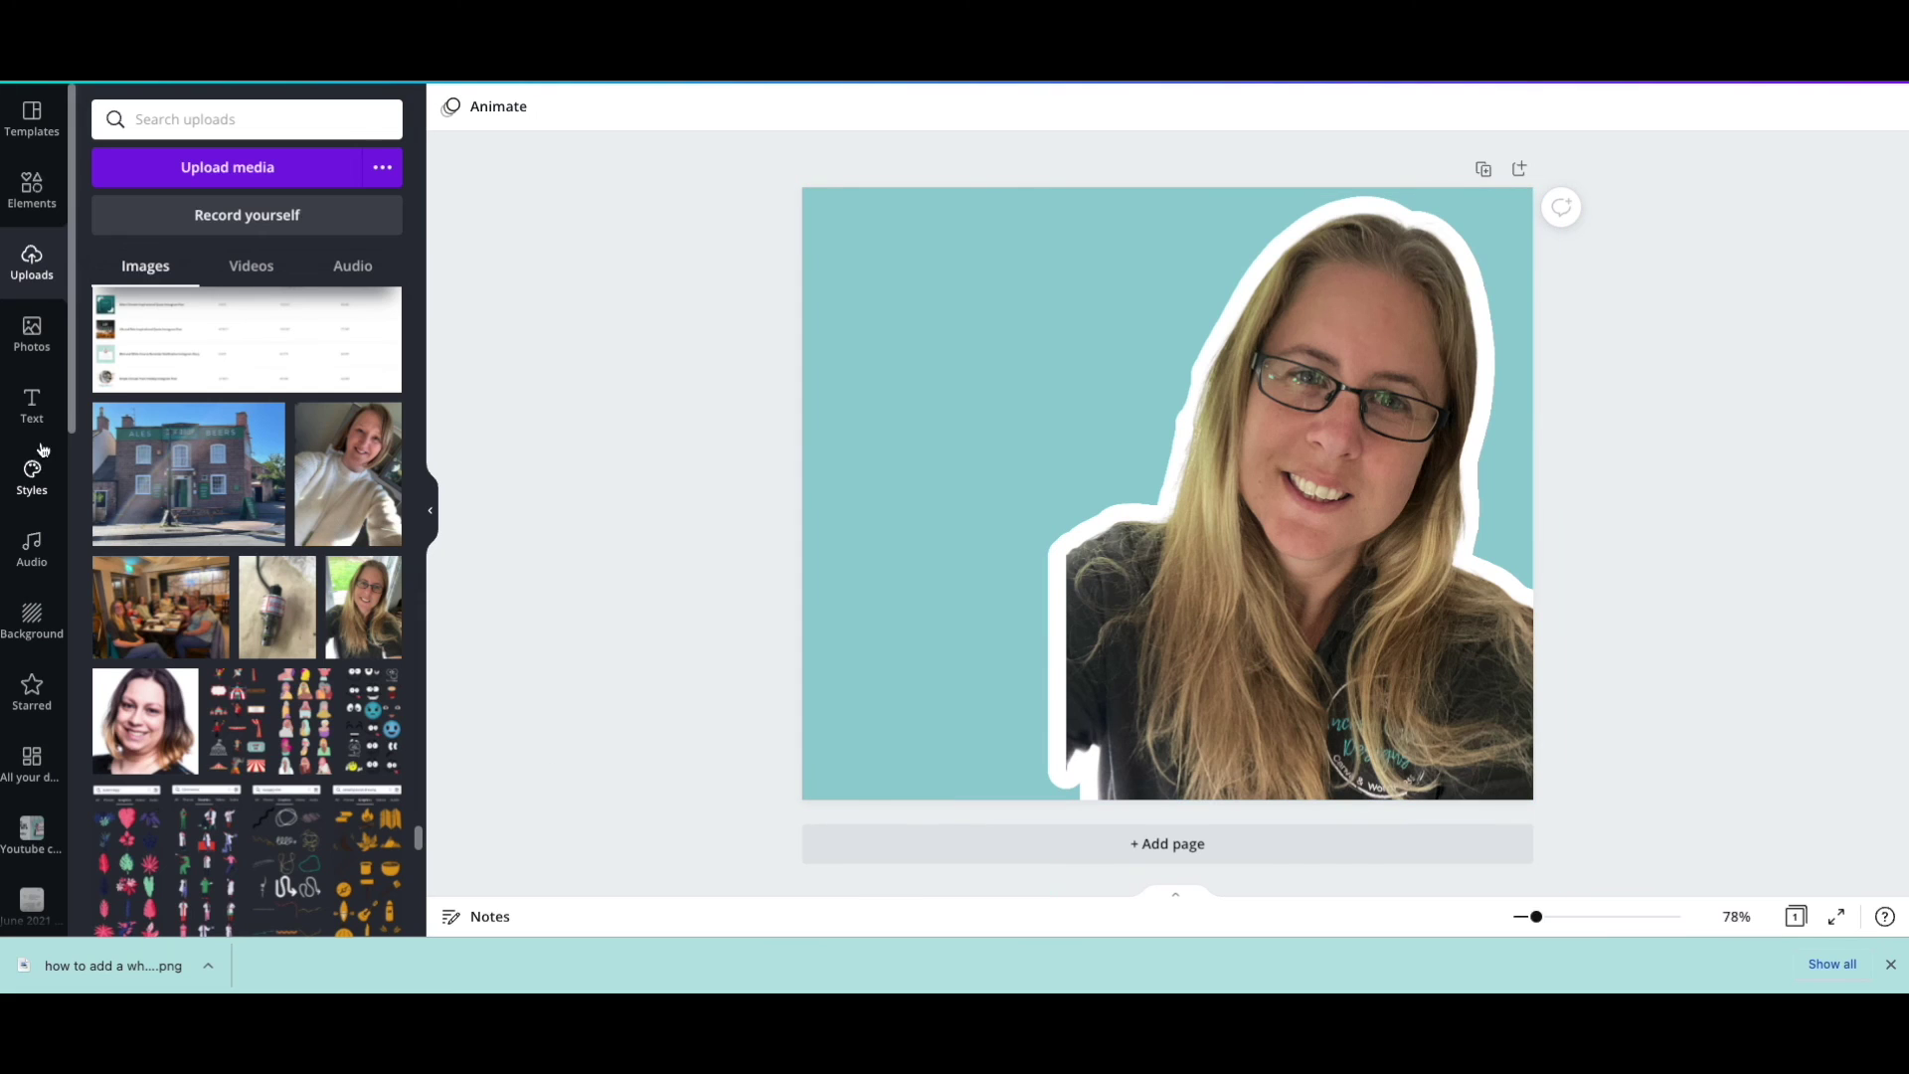
left_click(33, 188)
left_click(214, 119)
type("sh")
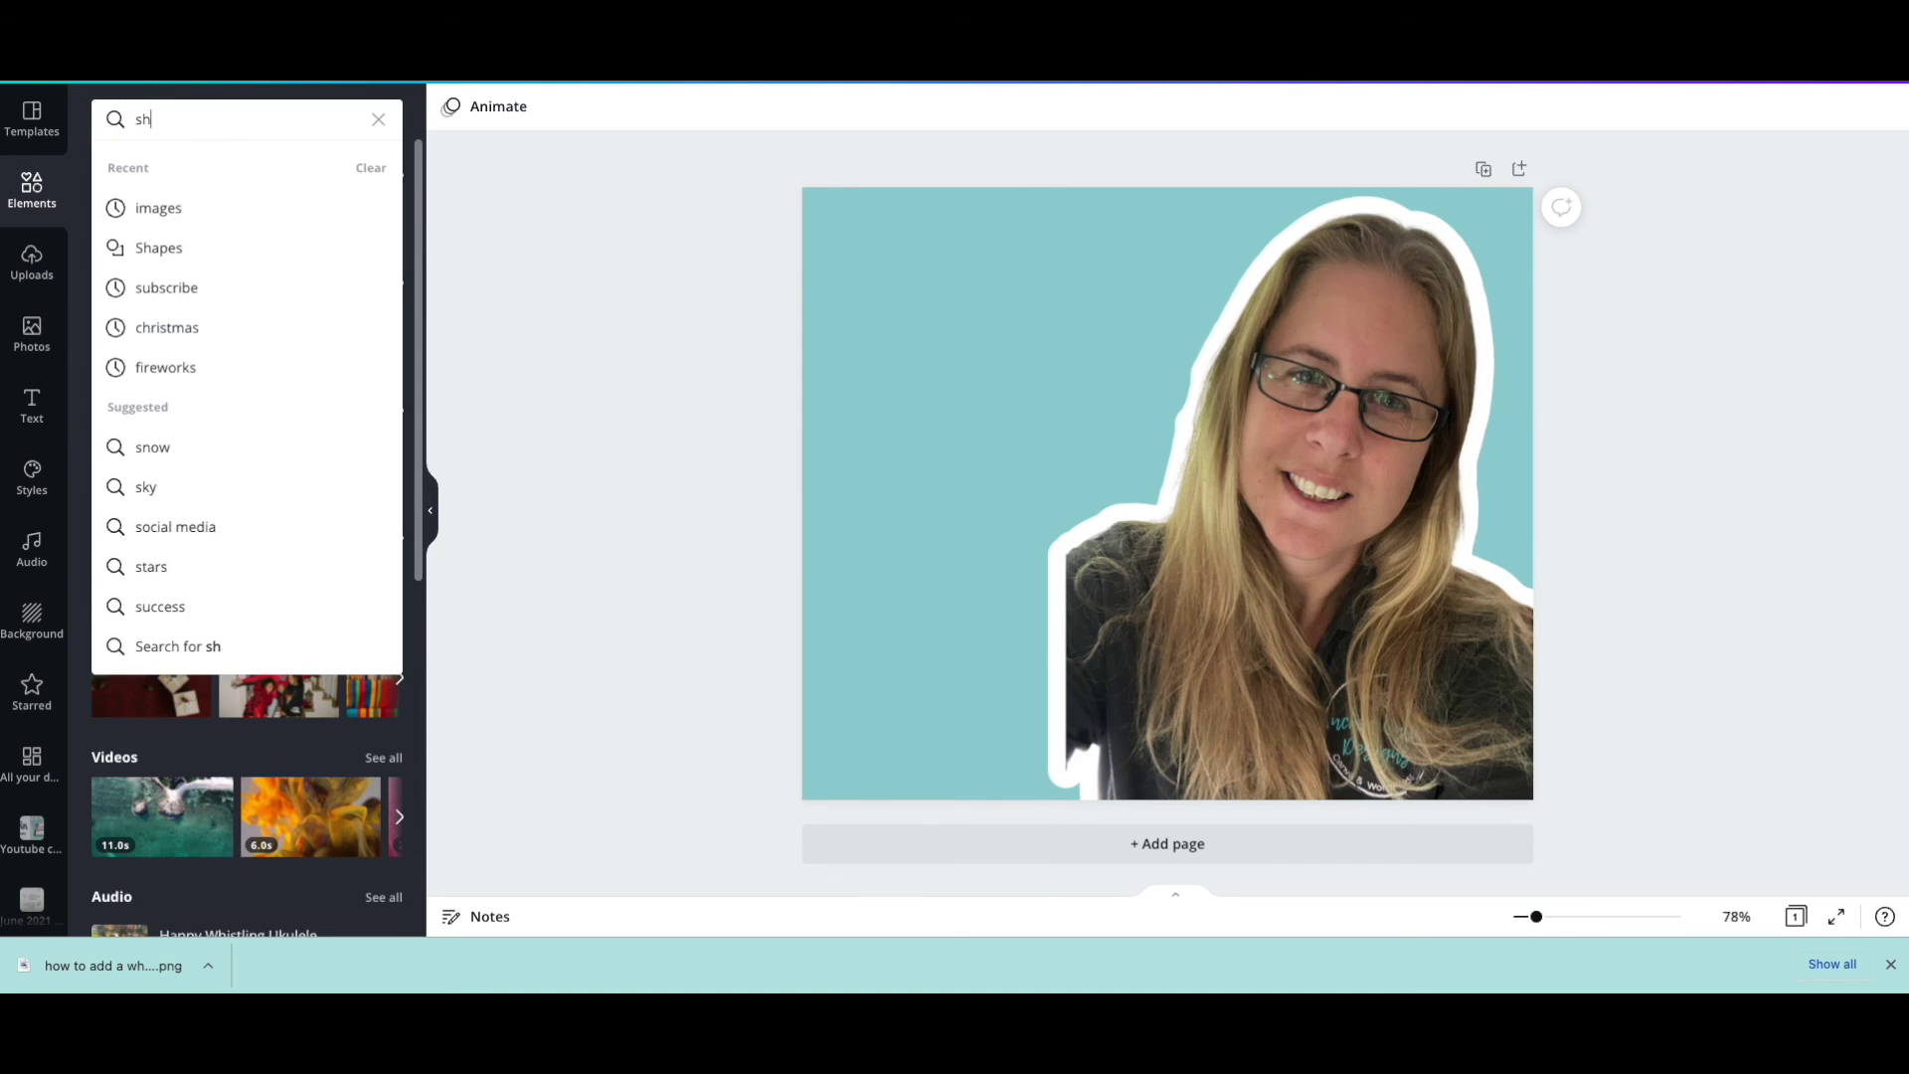
type("ape")
key("Return")
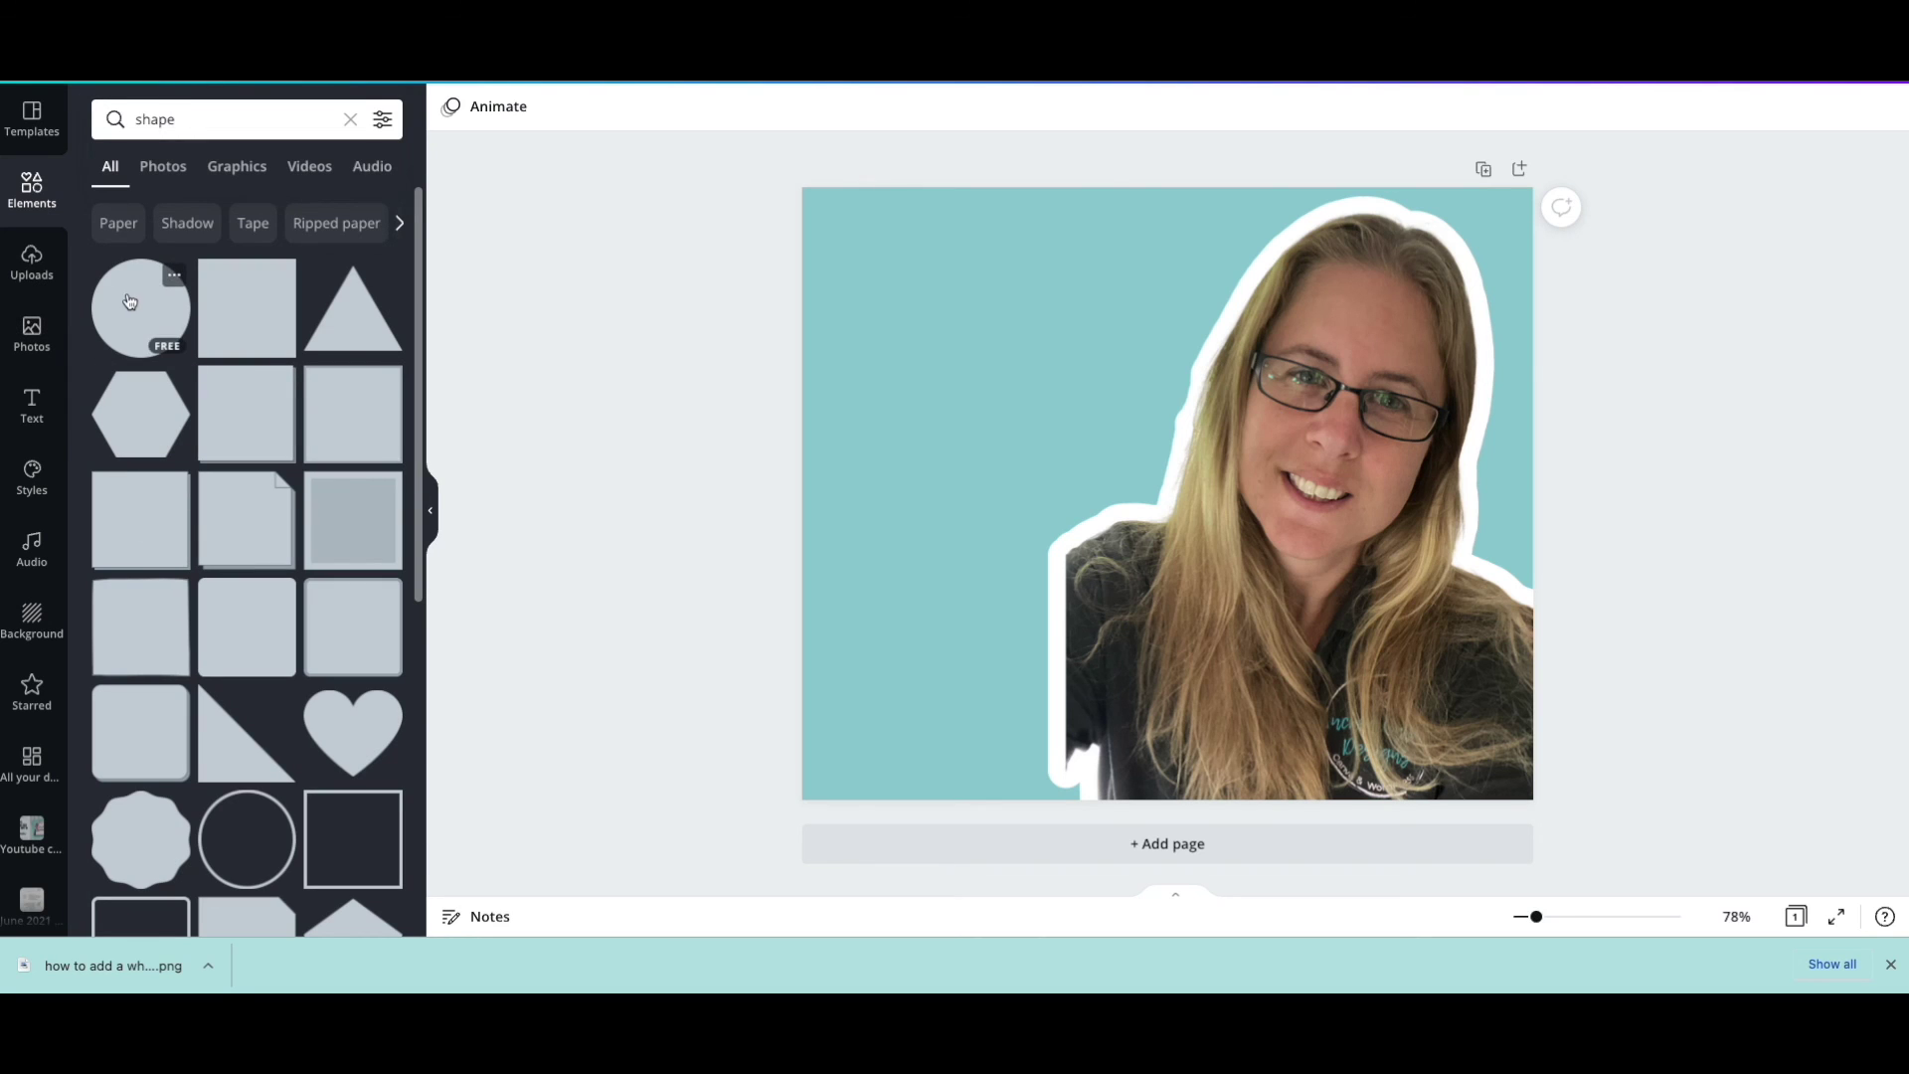
left_click(136, 302)
Move and enlarge the circle on the lower left, filled white
left_click_drag(1040, 433, 1000, 592)
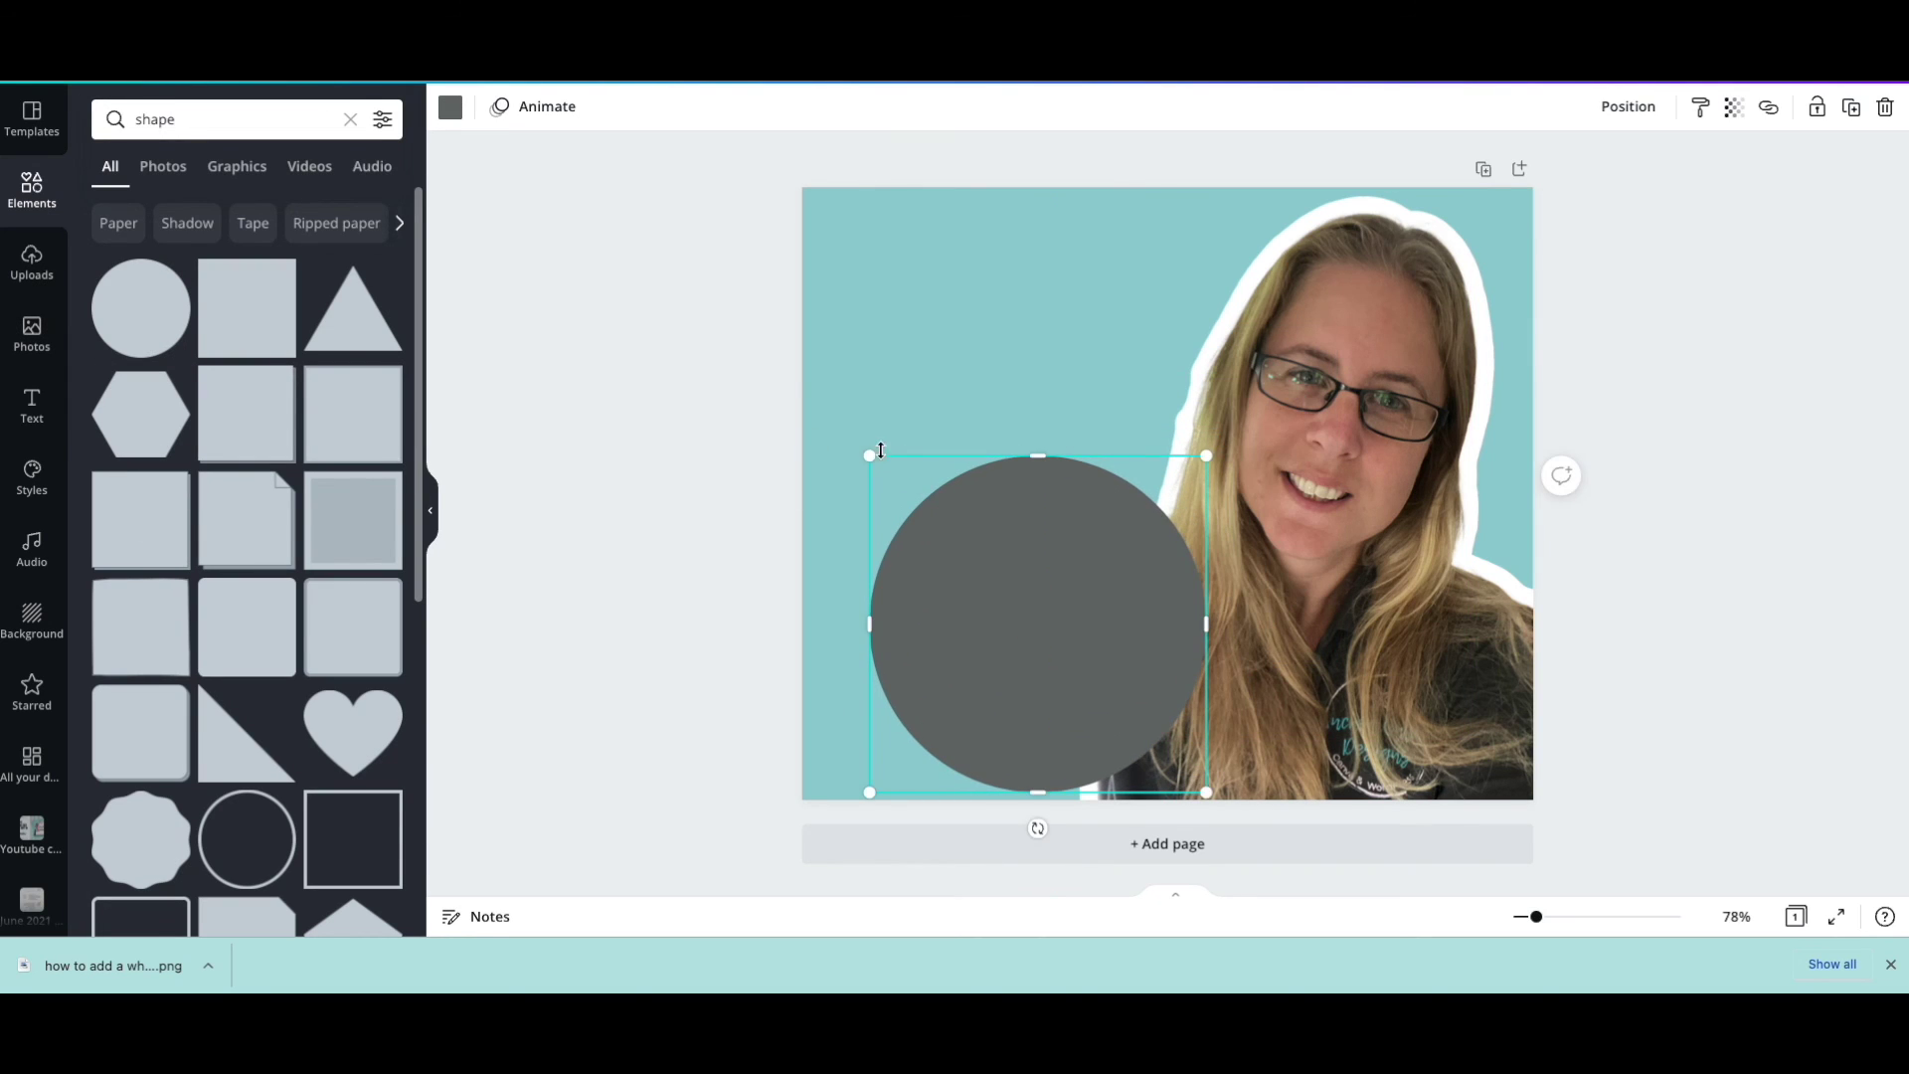
left_click_drag(874, 453, 807, 396)
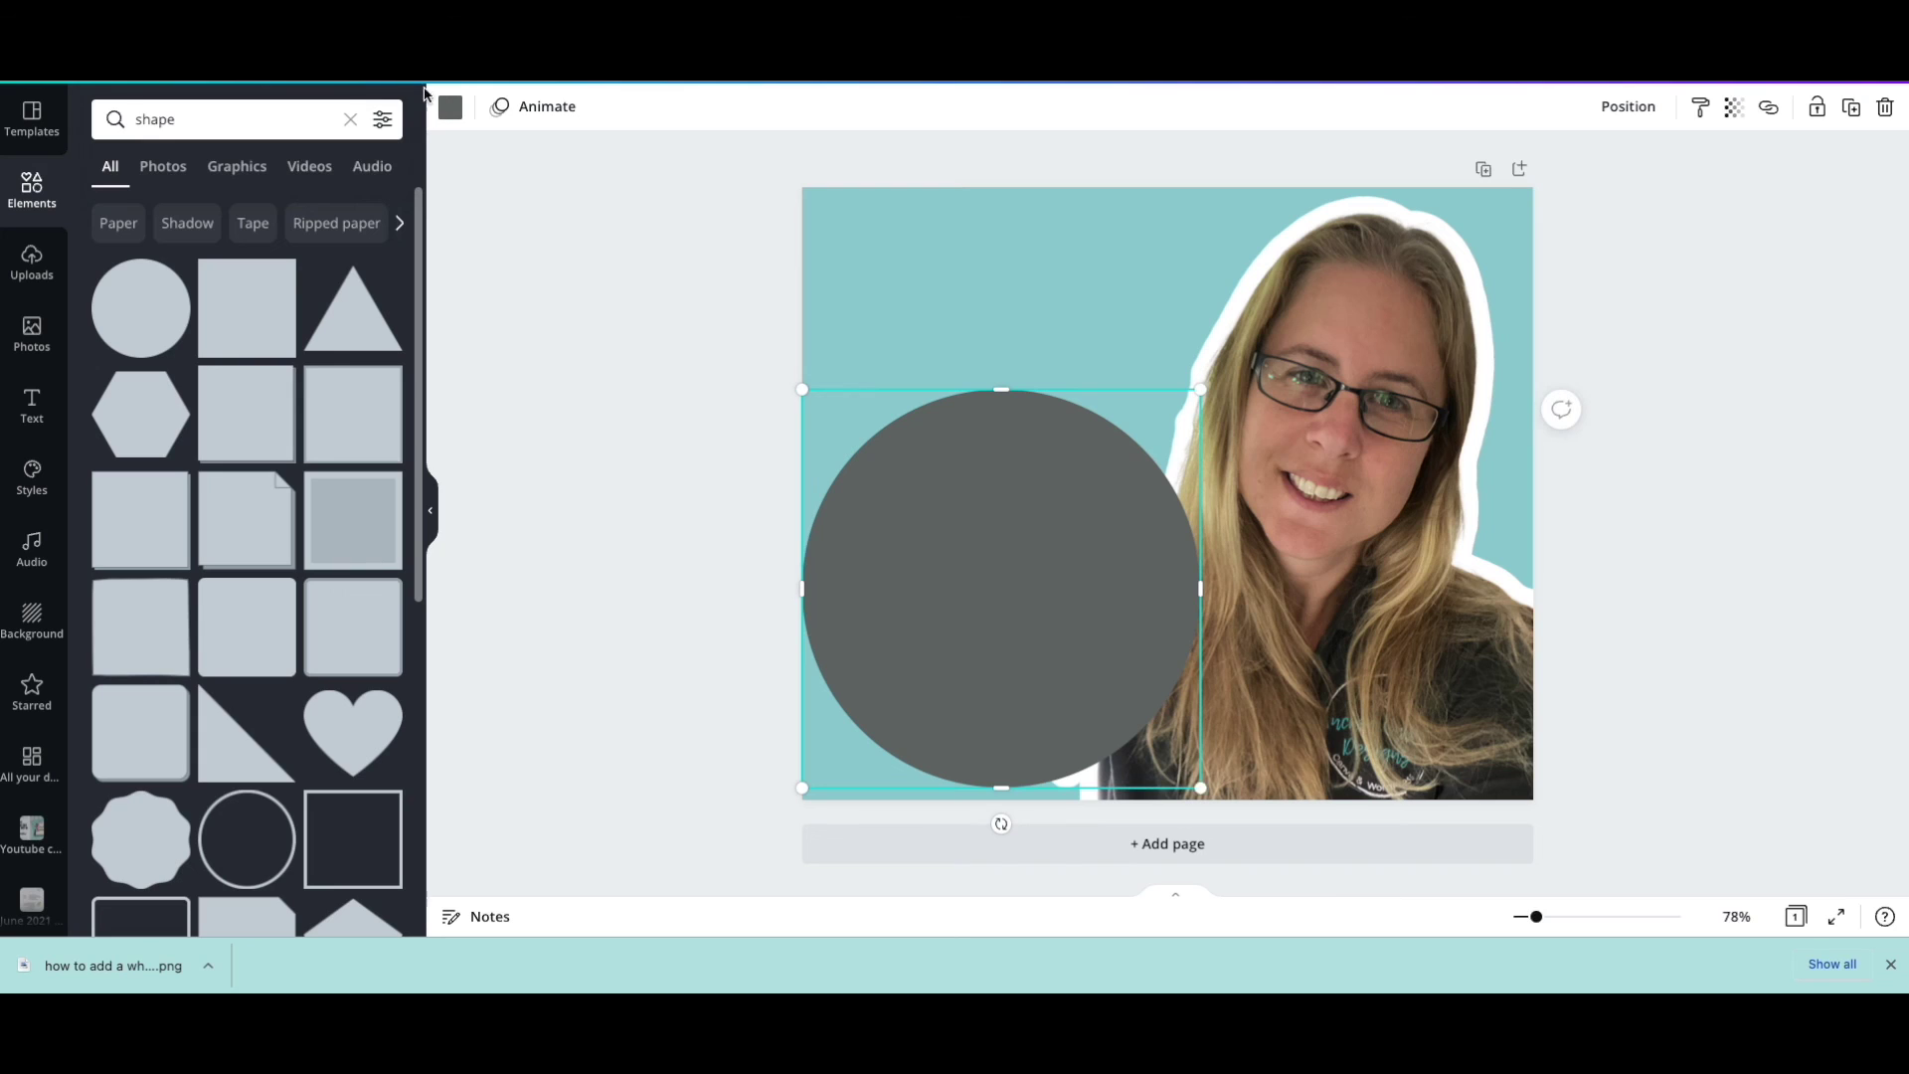
left_click(449, 106)
left_click(110, 367)
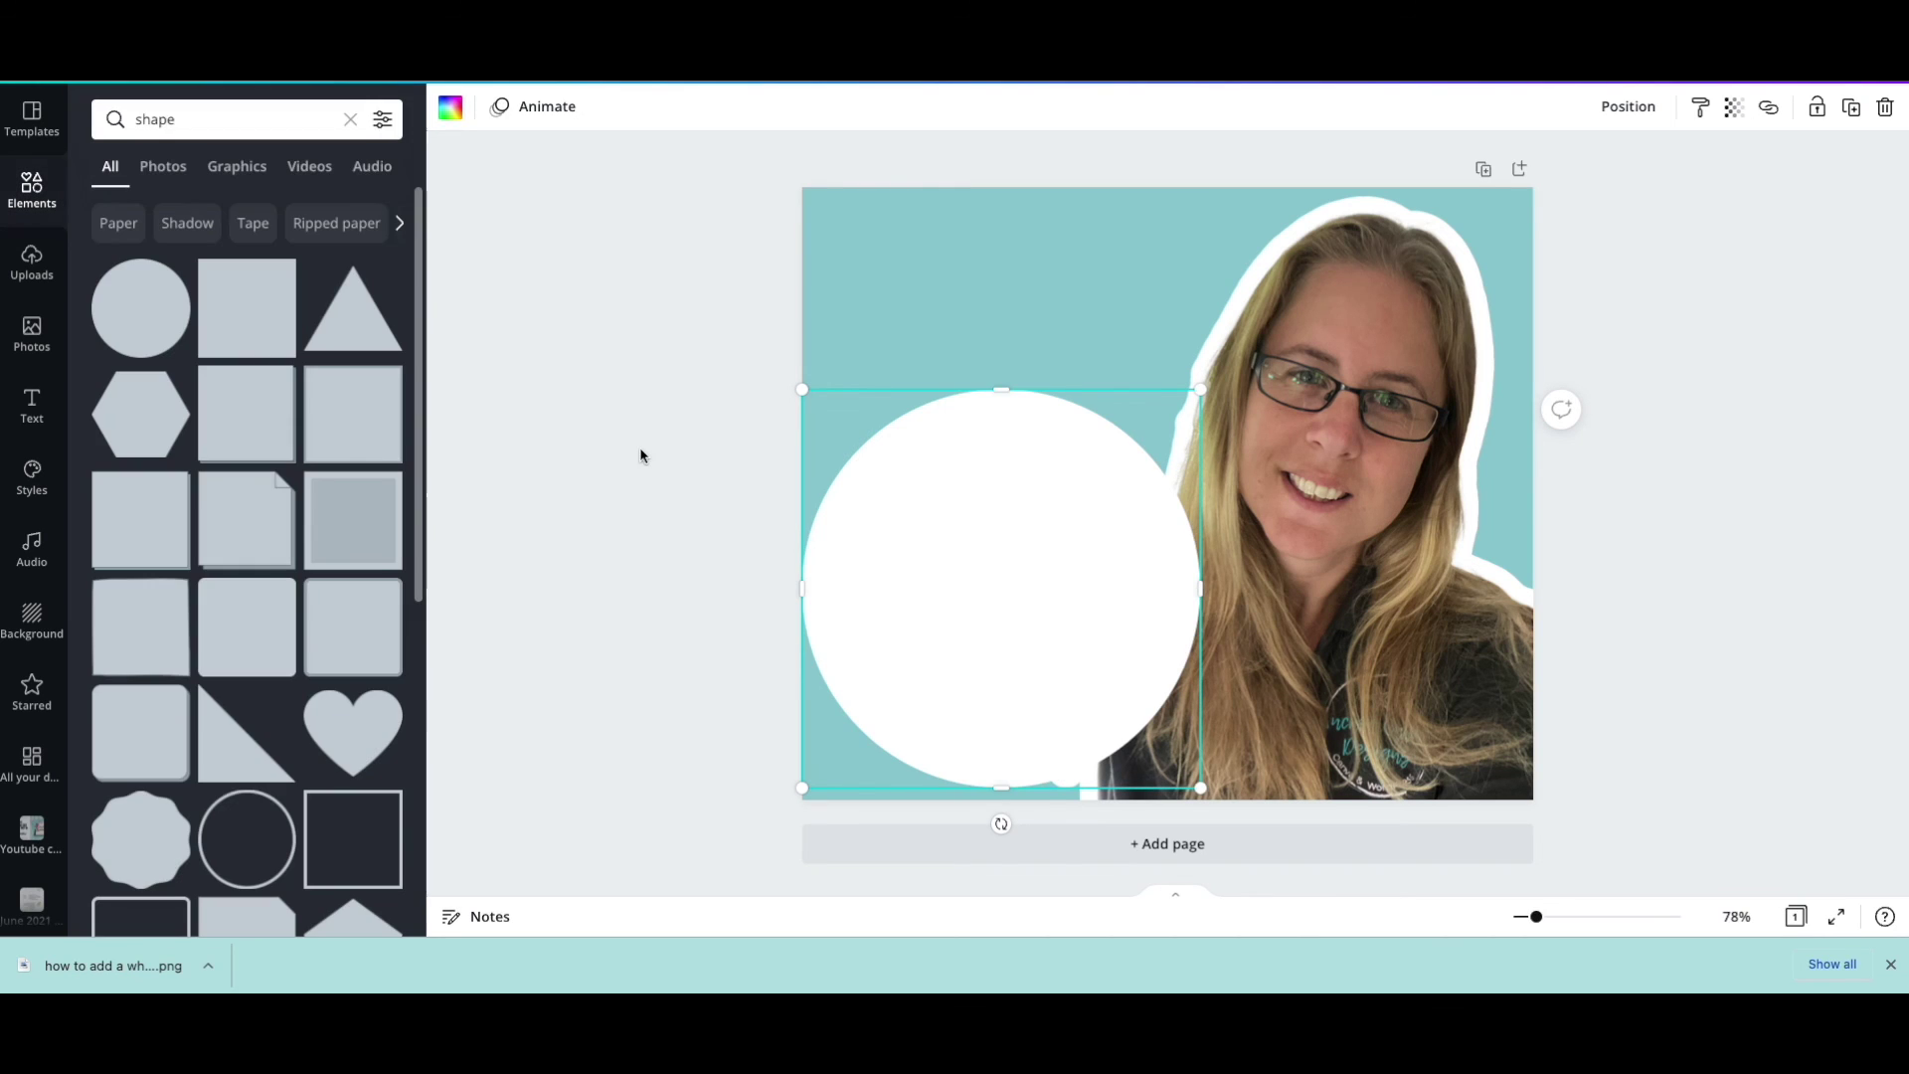
left_click(641, 455)
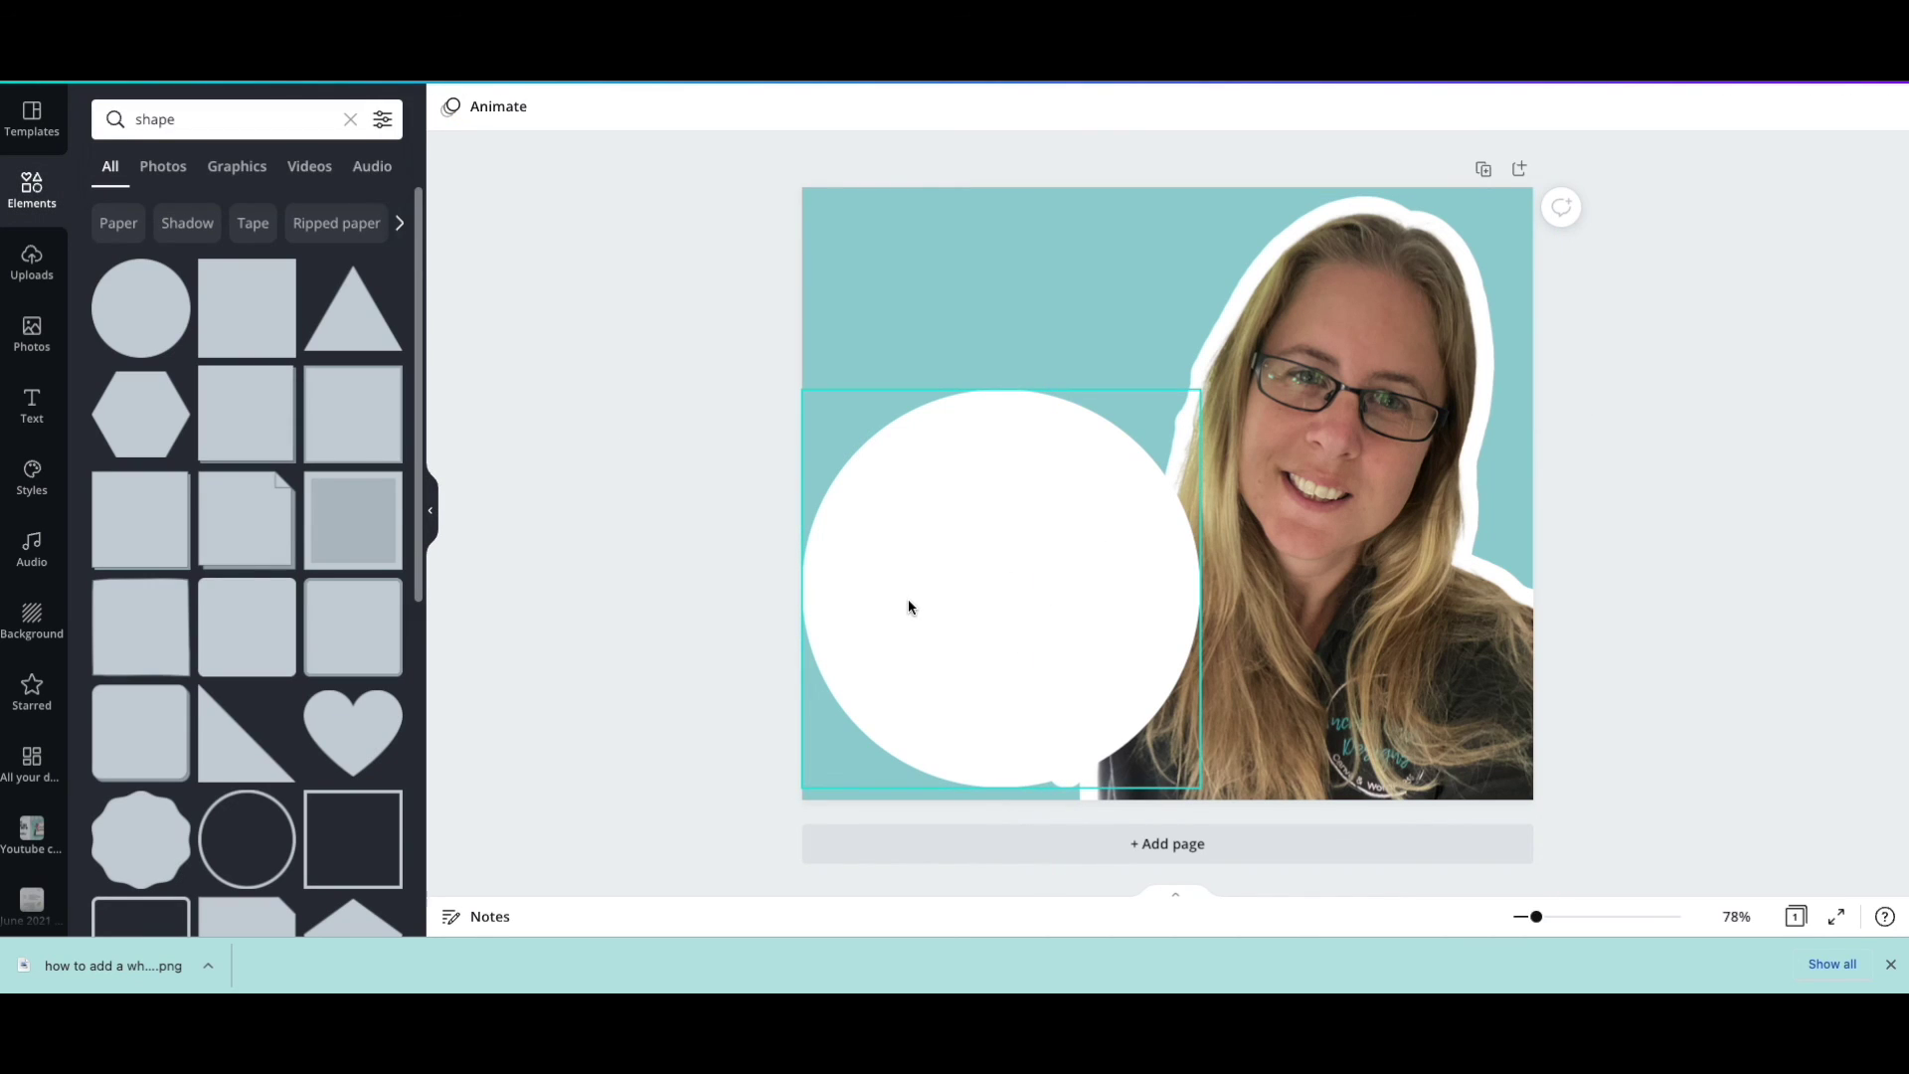